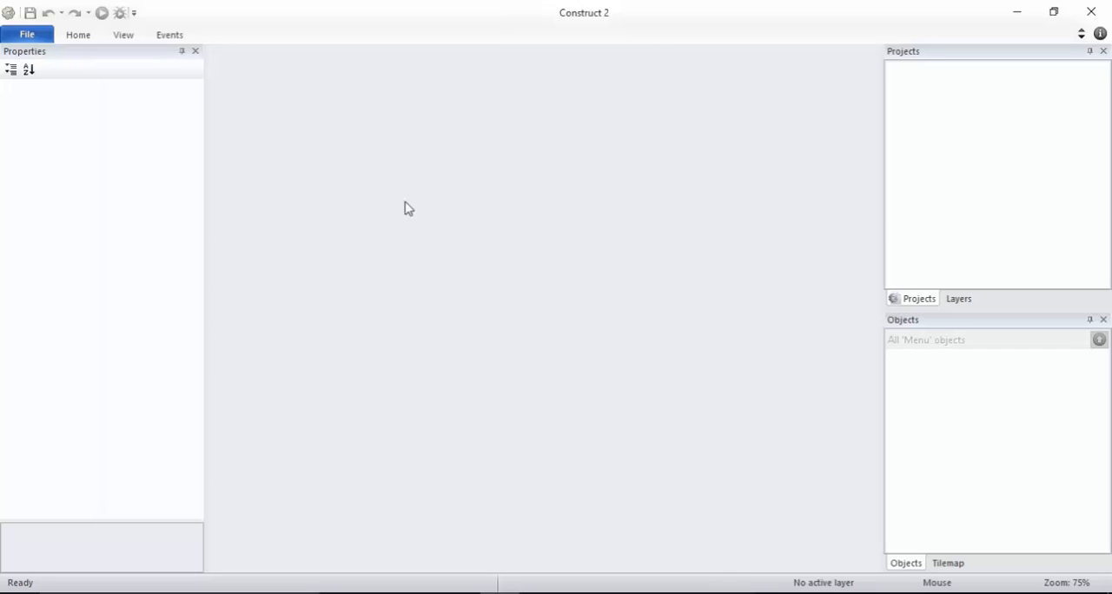
Switch to the browser and look over the Scirra home page and its top-rated Construct 2 tutorials
left_click(226, 593)
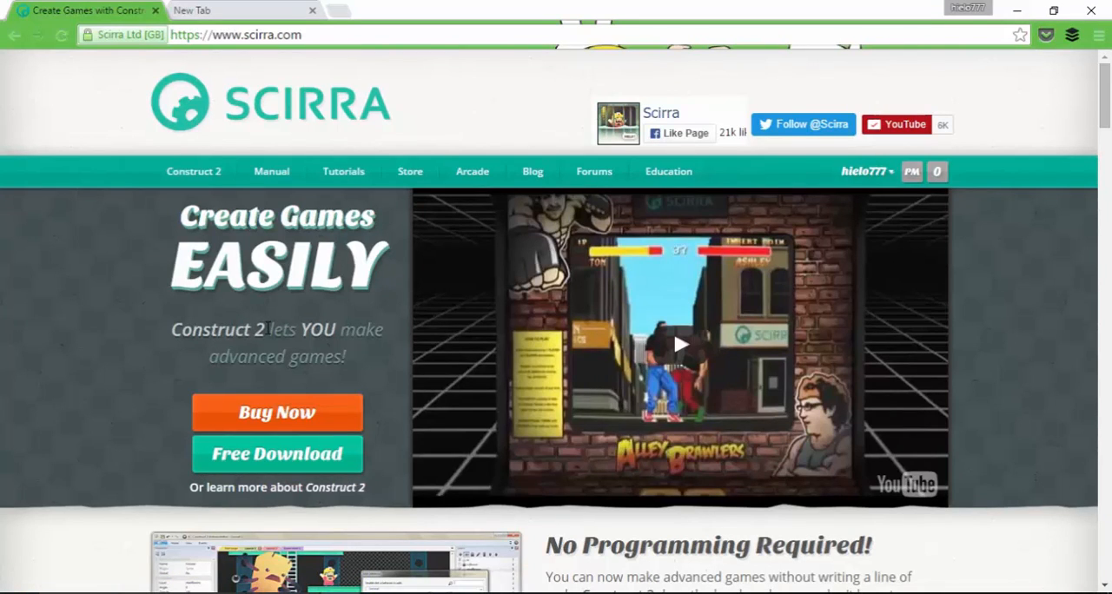
left_click_drag(268, 329, 171, 332)
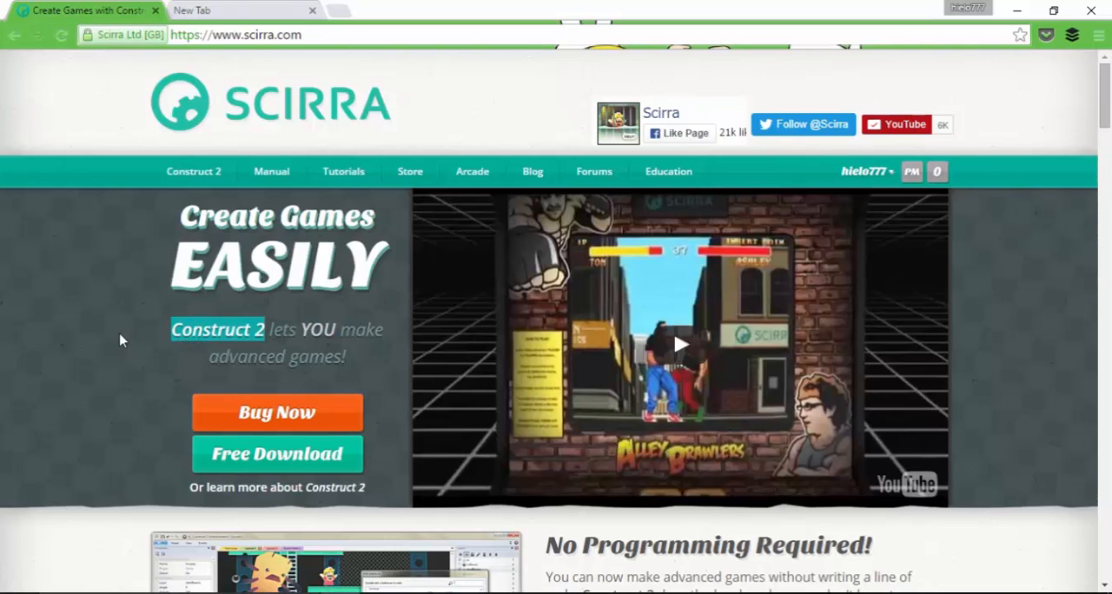
scroll(121, 340, "down", 2)
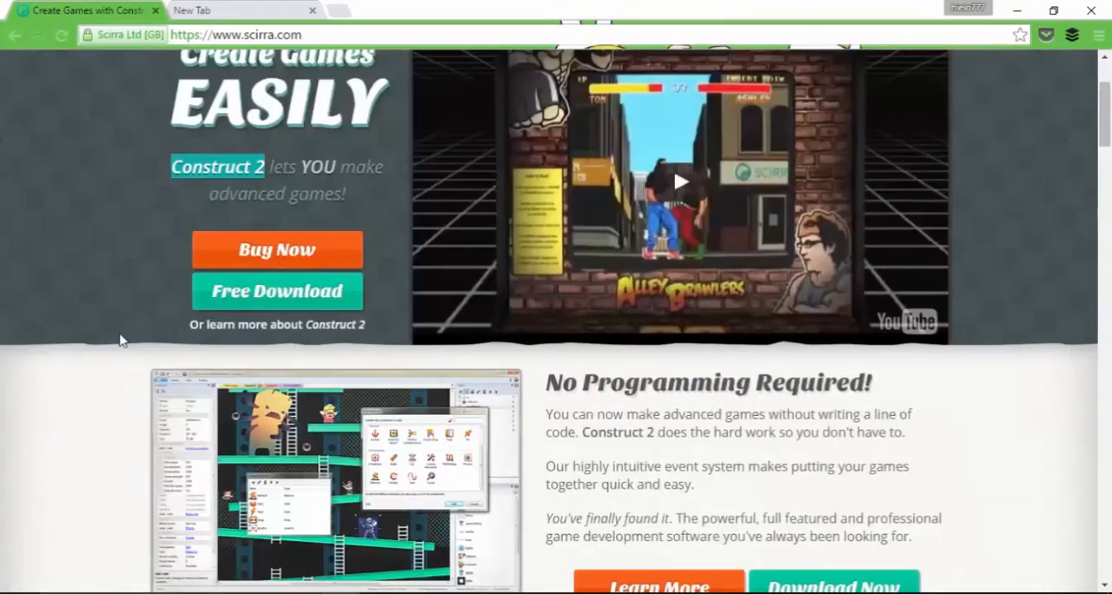
scroll(121, 340, "up", 2)
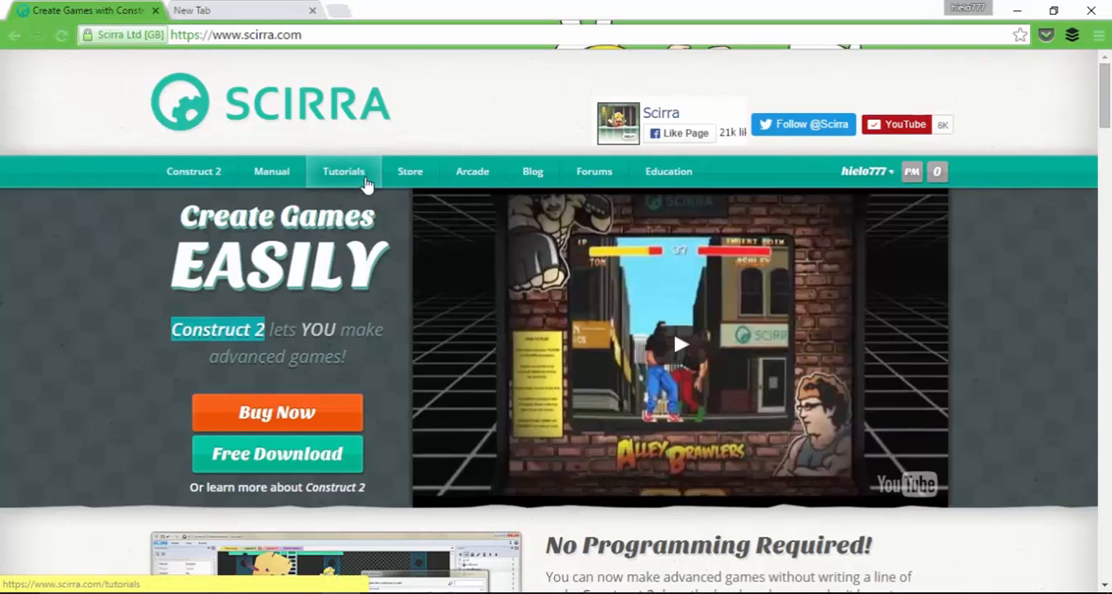
left_click(365, 182)
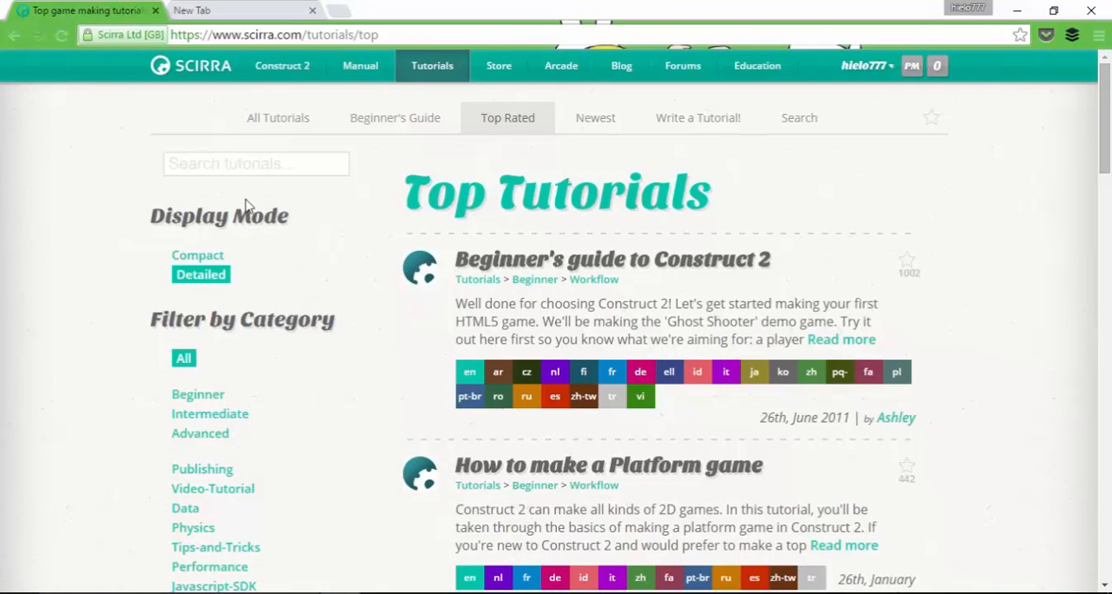
left_click(14, 41)
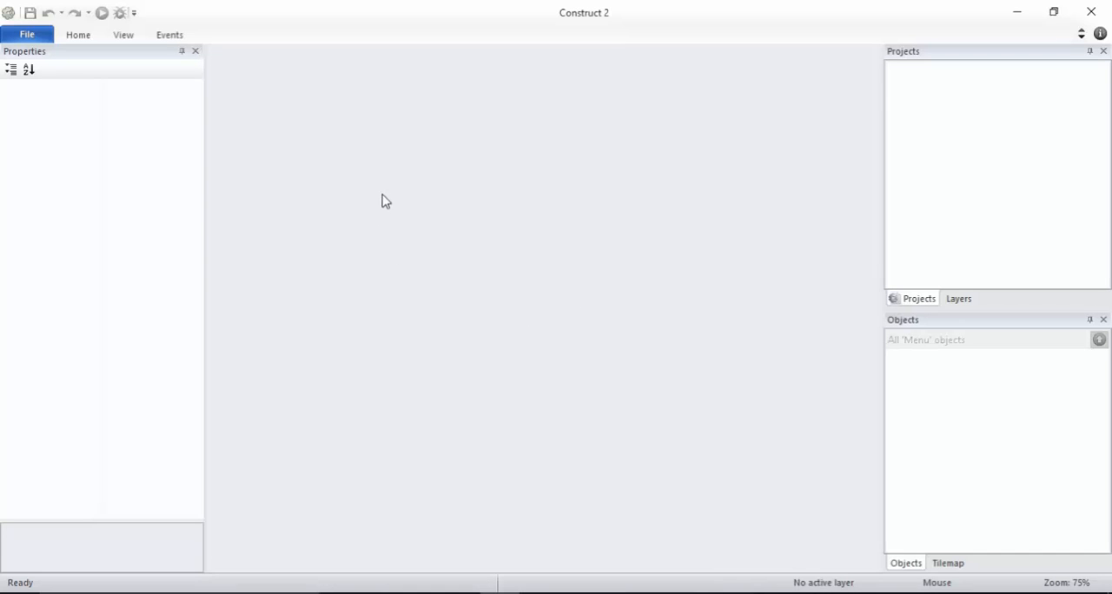
Switch back to Construct 2 and create a new empty project with default settings
left_click(39, 43)
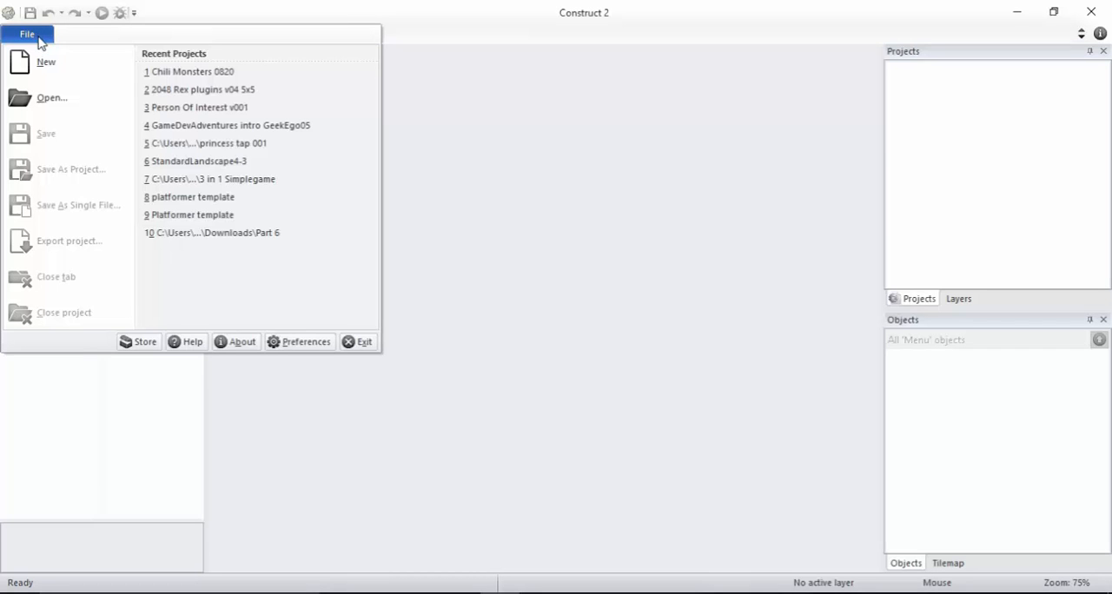
left_click(45, 69)
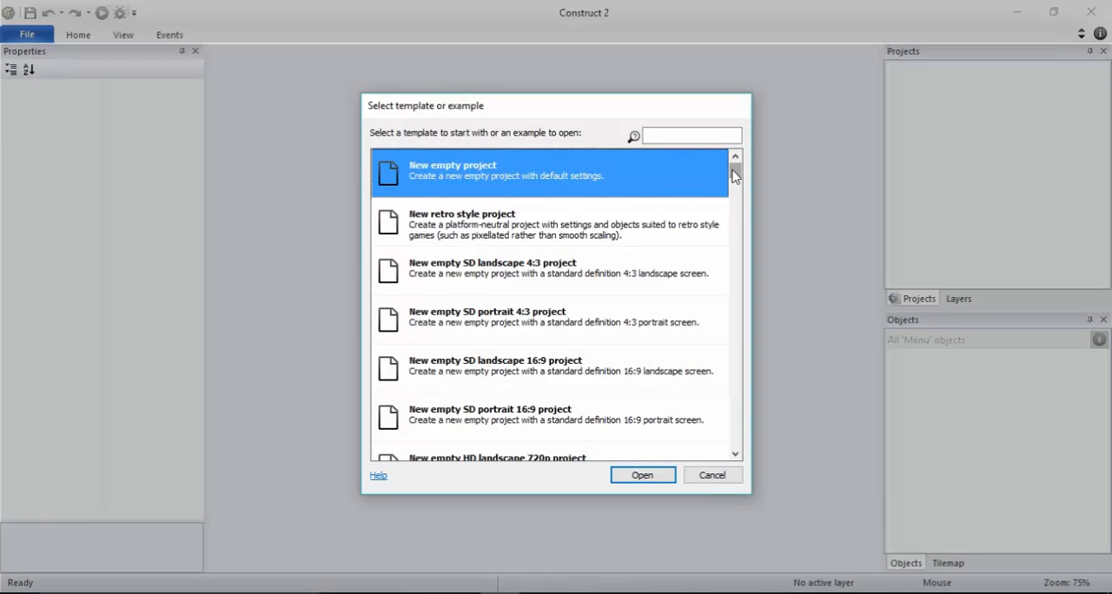
mouse_move(734, 175)
left_mouse_down()
mouse_move(733, 268)
mouse_move(734, 170)
left_mouse_up()
left_click(635, 475)
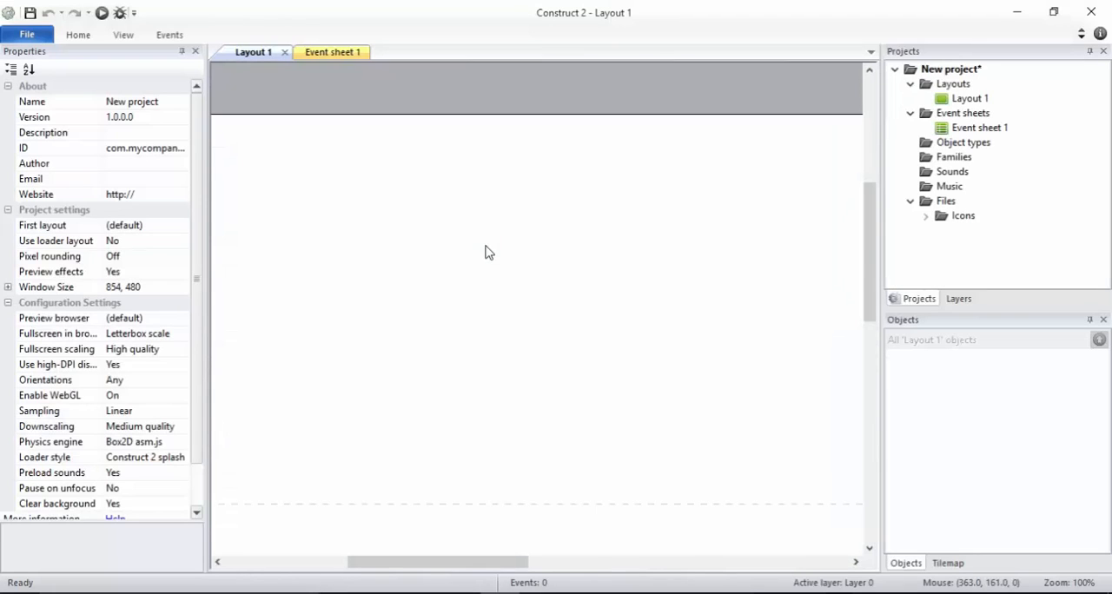
Examine the full extent of Layout 1 and the dashed window boundary inside it at several zoom levels
scroll(486, 251, "down", 3, "ctrl")
scroll(486, 251, "down", 3, "ctrl")
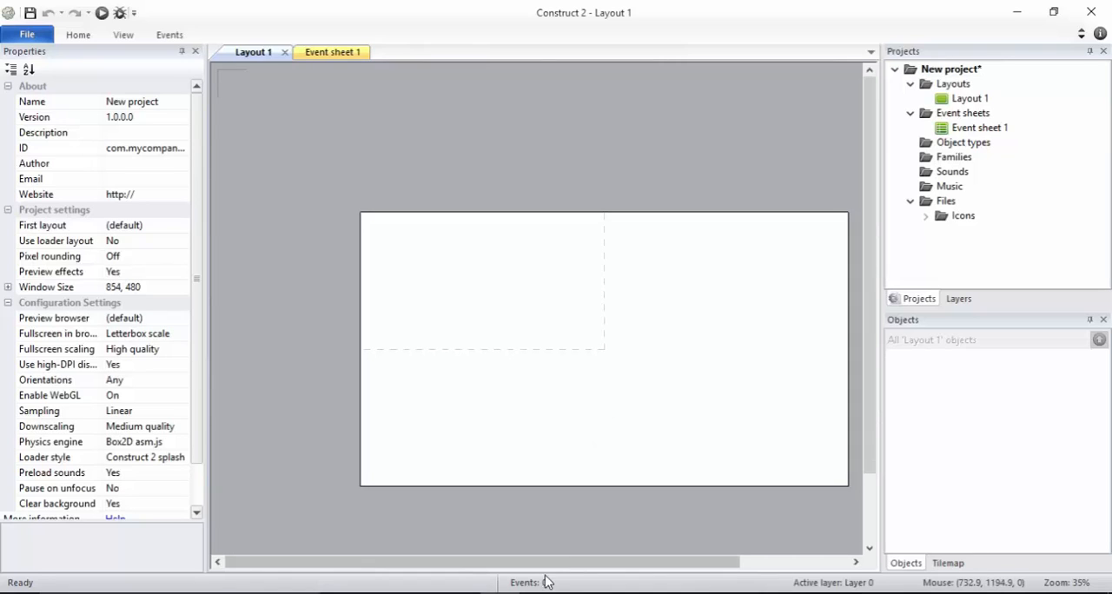
left_click_drag(546, 562, 611, 556)
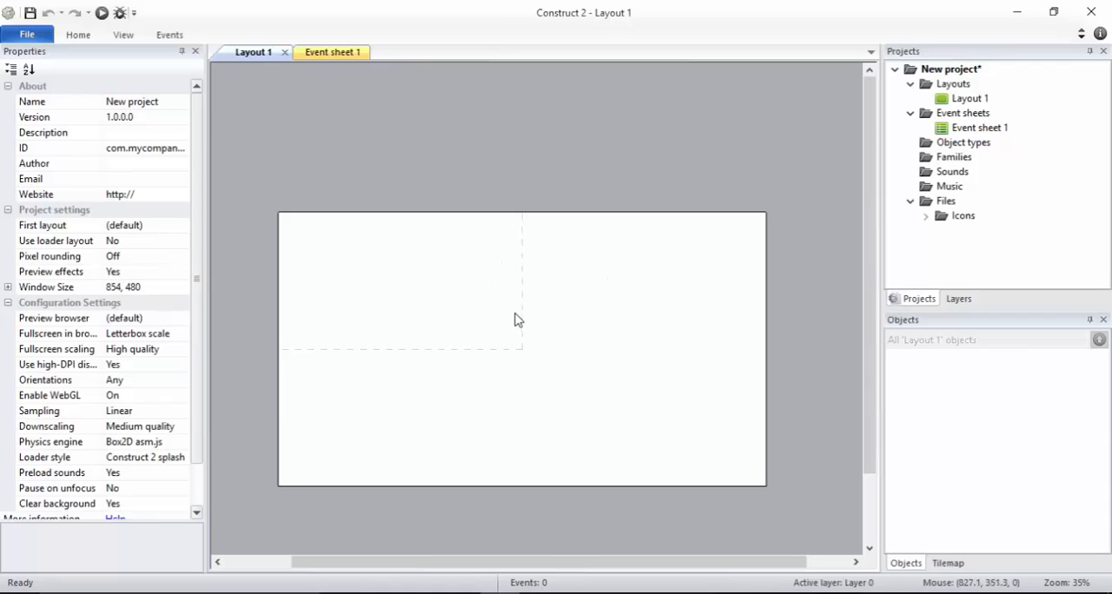
scroll(441, 360, "up", 1, "ctrl")
scroll(442, 360, "up", 3, "ctrl")
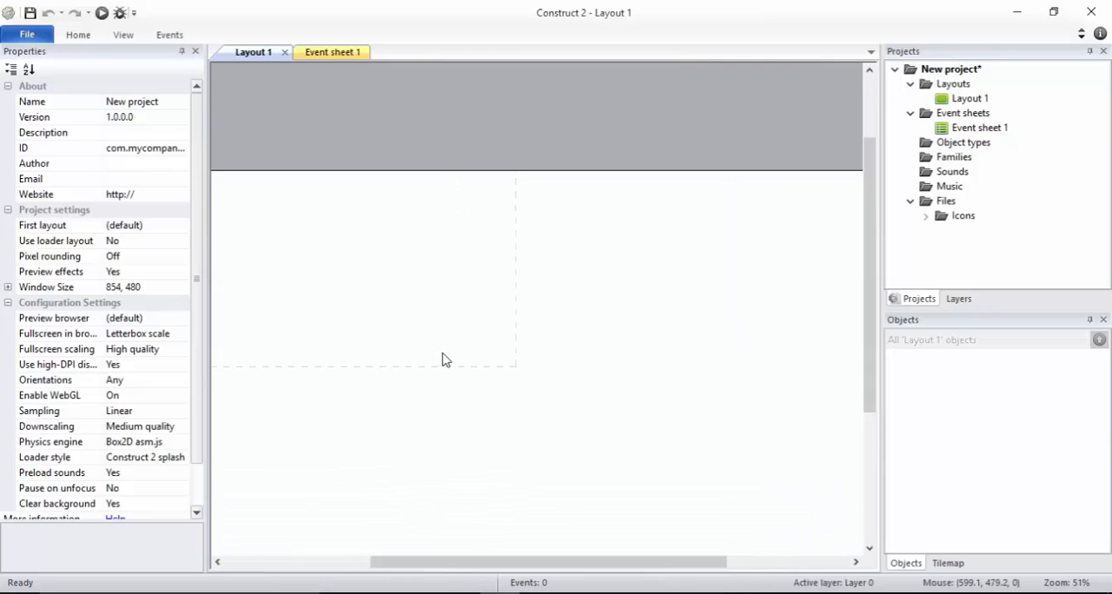
left_click_drag(535, 563, 450, 542)
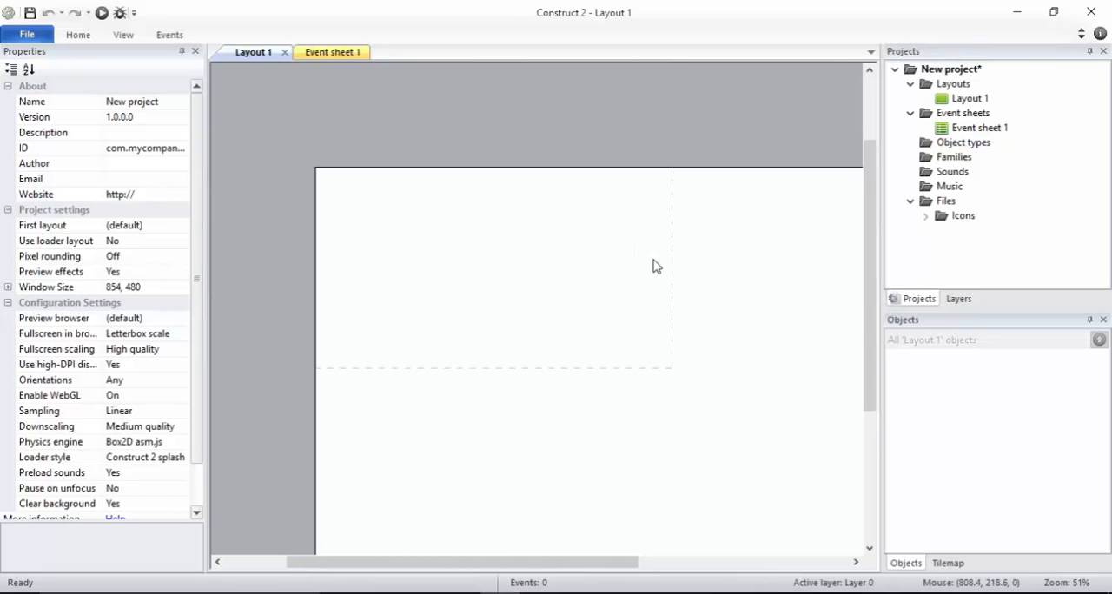
scroll(654, 264, "up", 2)
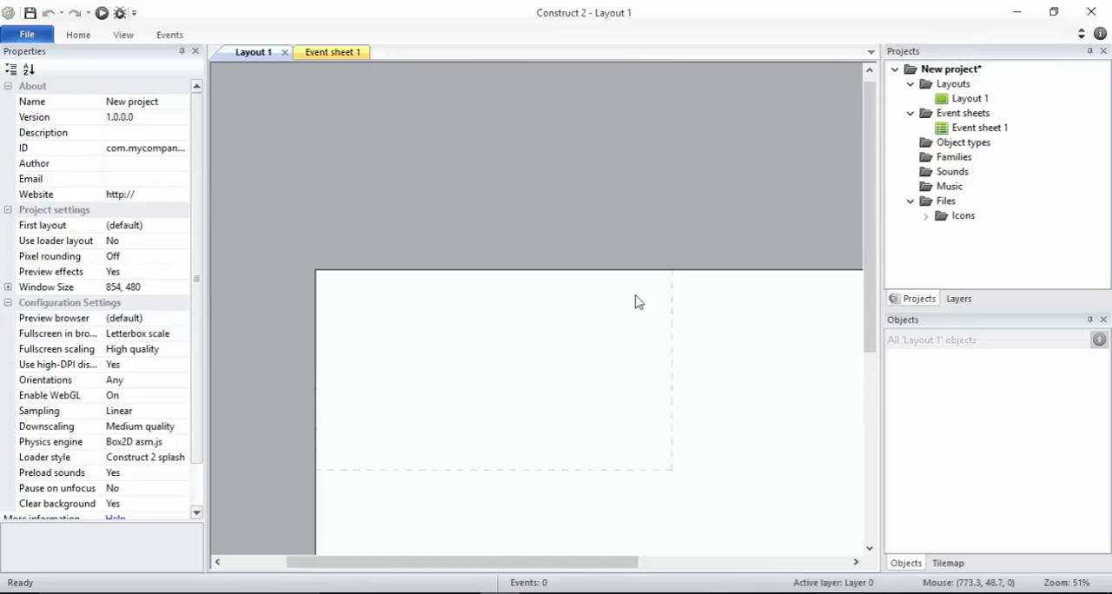
scroll(632, 305, "down", 2)
scroll(624, 311, "up", 3, "ctrl")
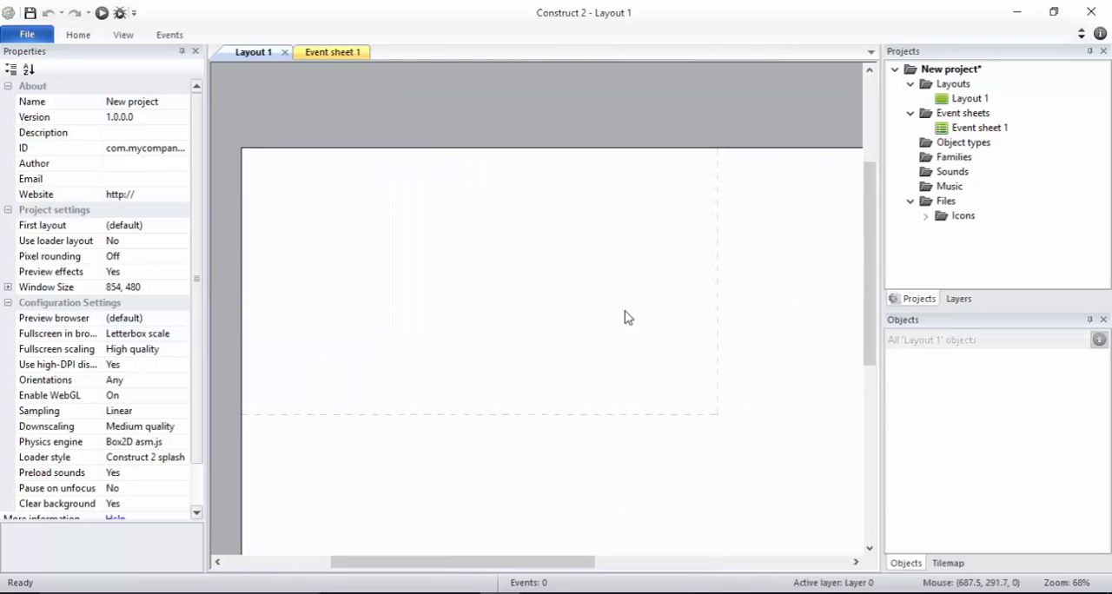
scroll(627, 317, "up", 5, "ctrl")
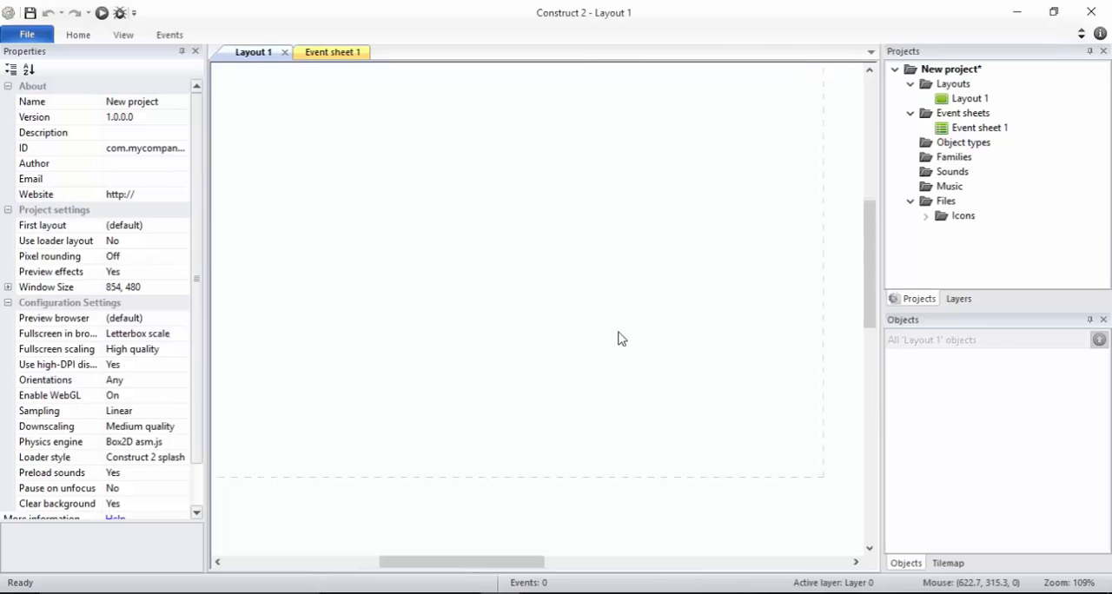
scroll(621, 338, "down", 1)
scroll(621, 338, "down", 3, "ctrl")
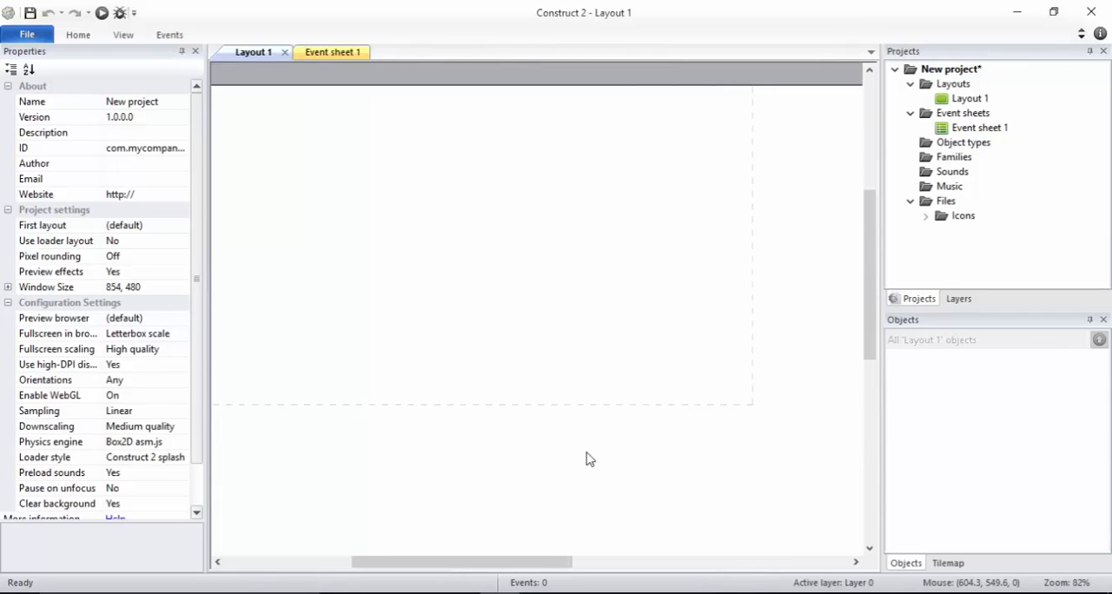
left_click_drag(548, 562, 522, 561)
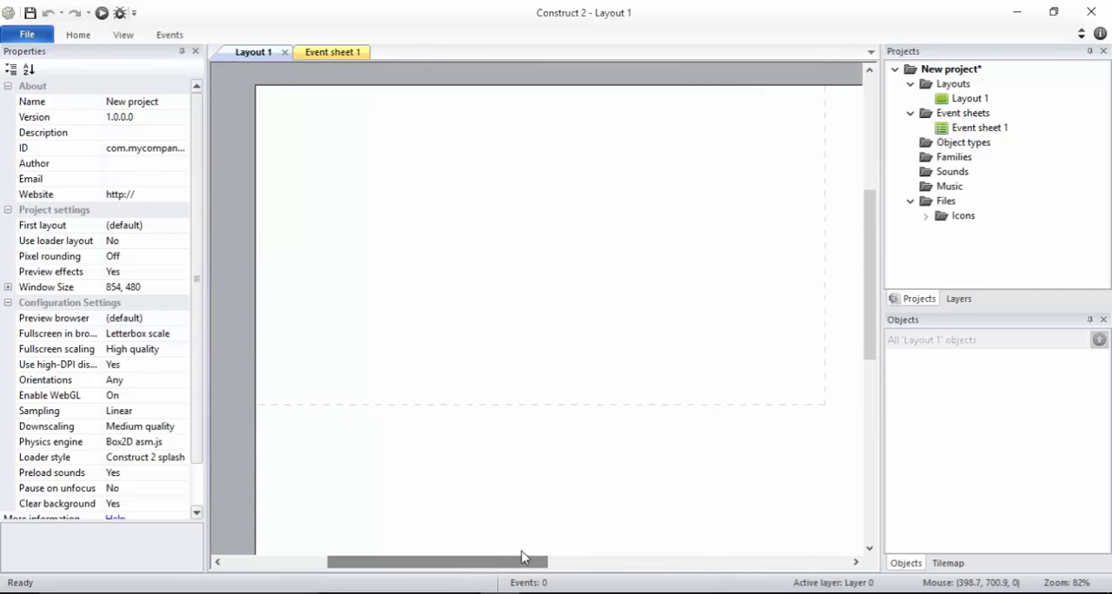
left_click_drag(873, 276, 874, 249)
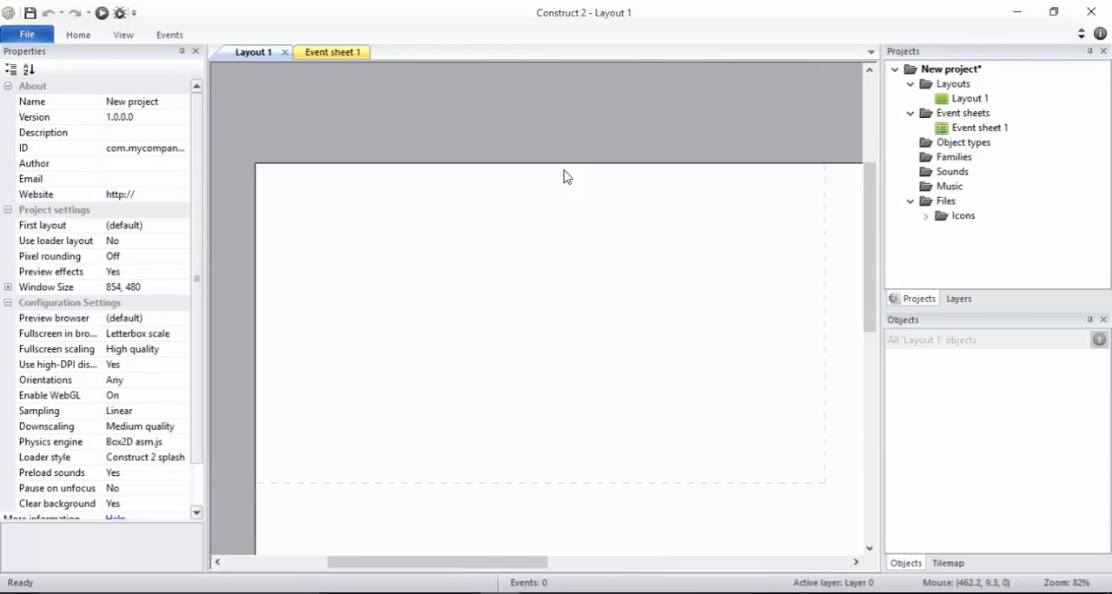
Find the Sprite object by searching for "spri" and insert it inside the dashed window area at about 373, 185
double_click(526, 316)
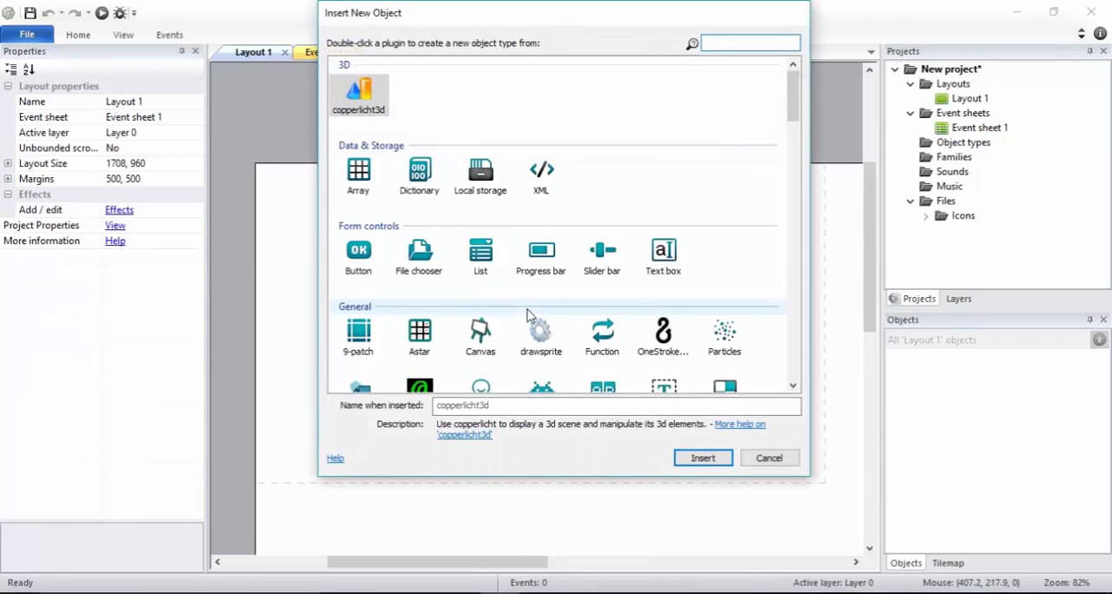
scroll(669, 171, "down", 5)
scroll(669, 171, "up", 5)
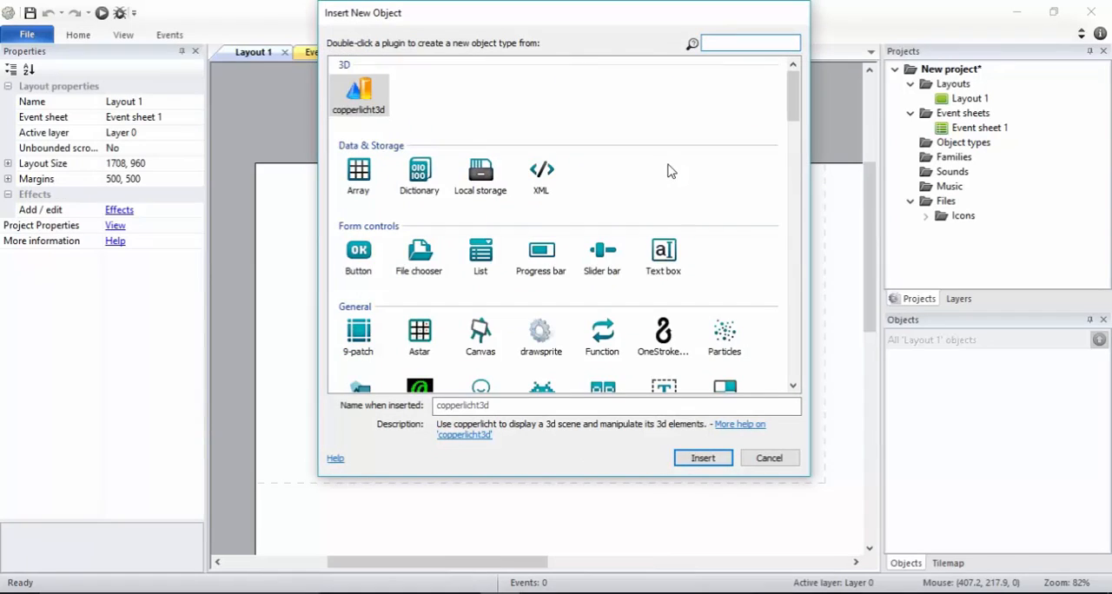
scroll(669, 171, "down", 2)
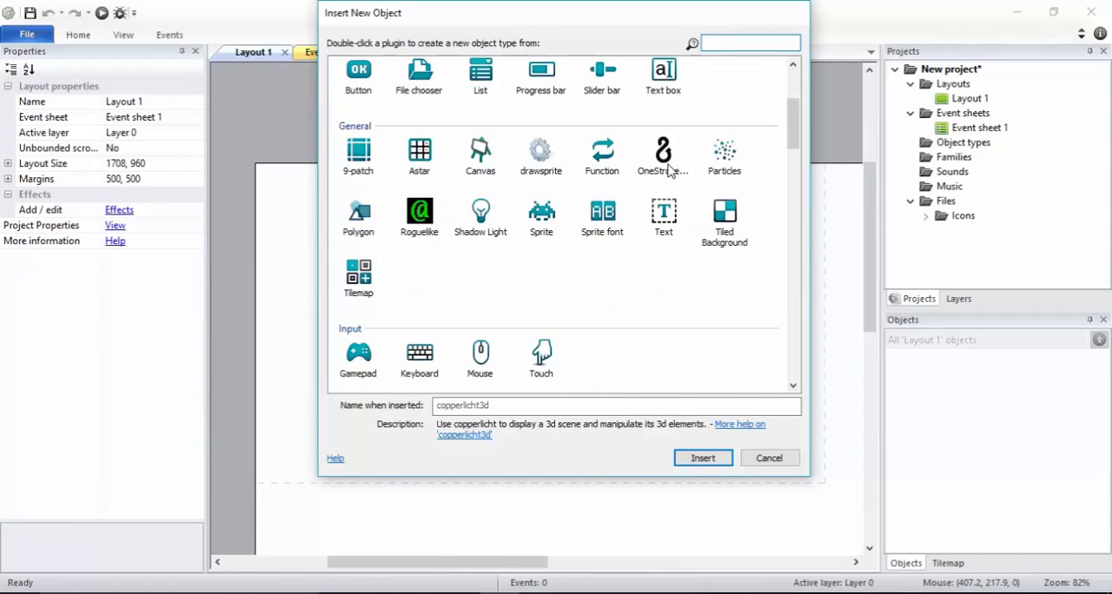
left_click(542, 227)
scroll(543, 230, "up", 2)
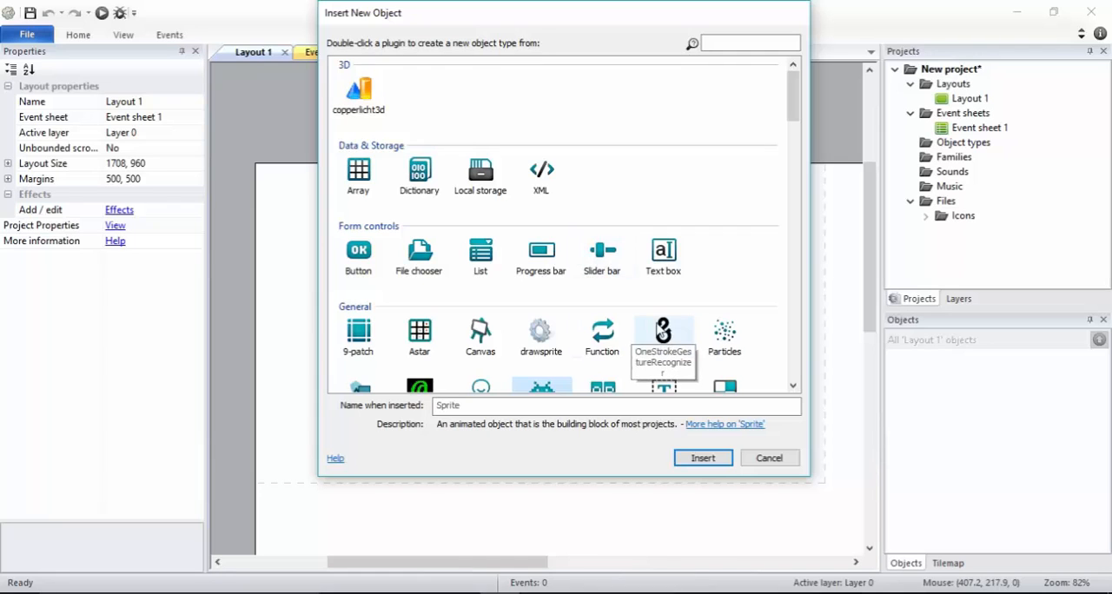
scroll(660, 330, "down", 1)
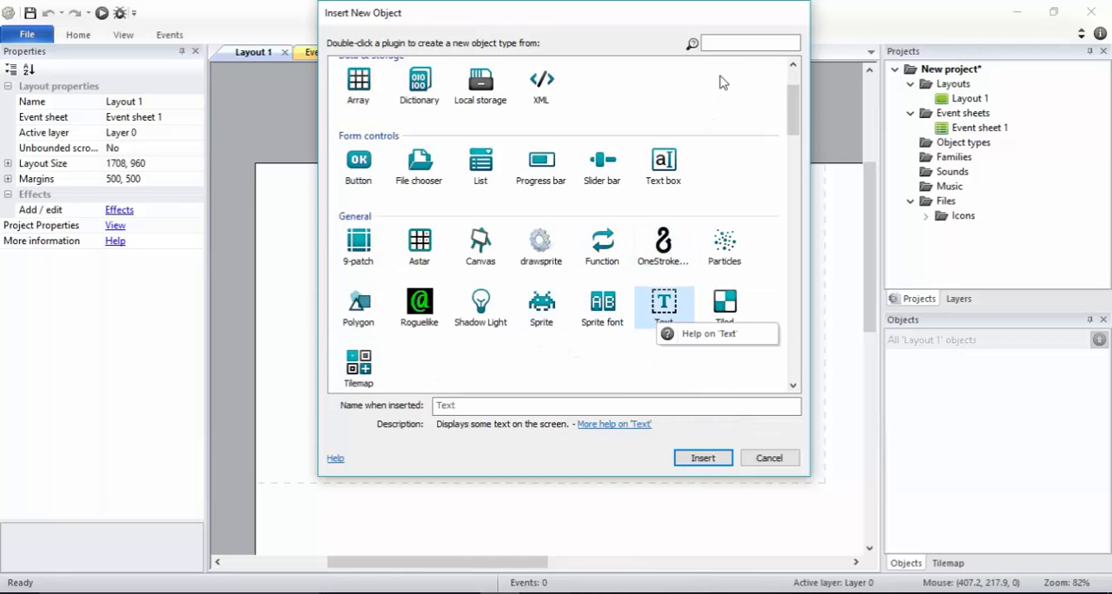
left_click(725, 46)
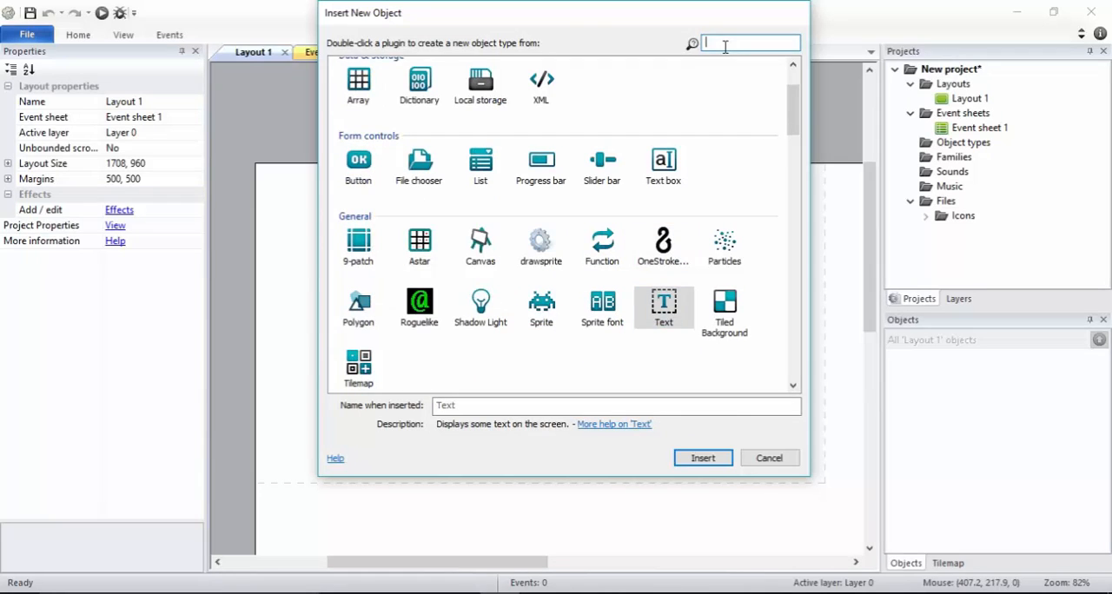
type("spri")
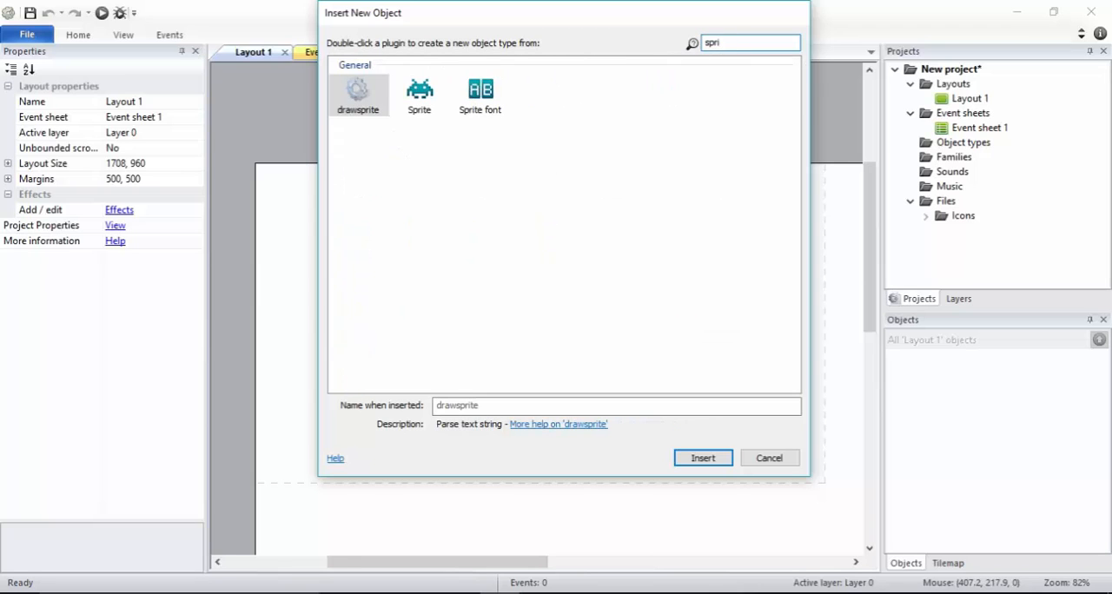
double_click(420, 96)
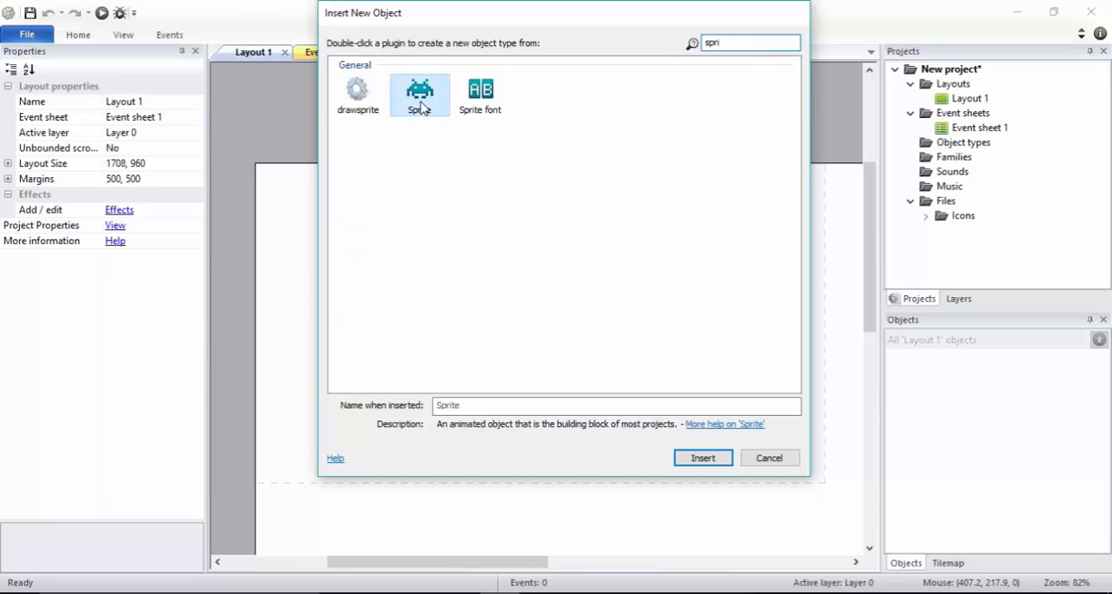
left_click(503, 286)
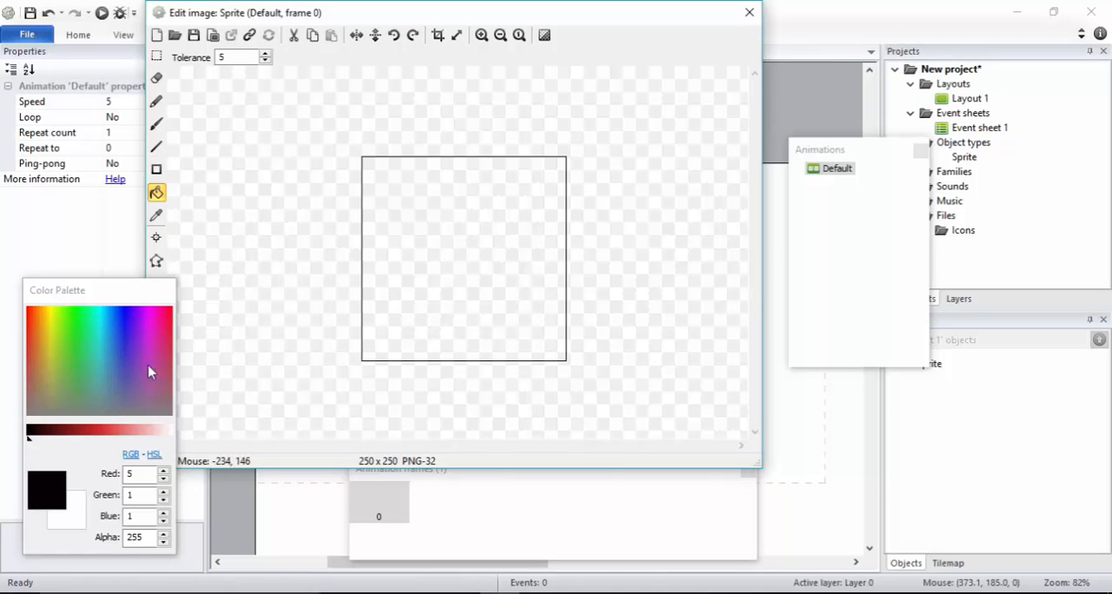
Fill the sprite's image with pinkish red (245, 9, 87) and close the image editor
left_click(167, 316)
left_click(455, 288)
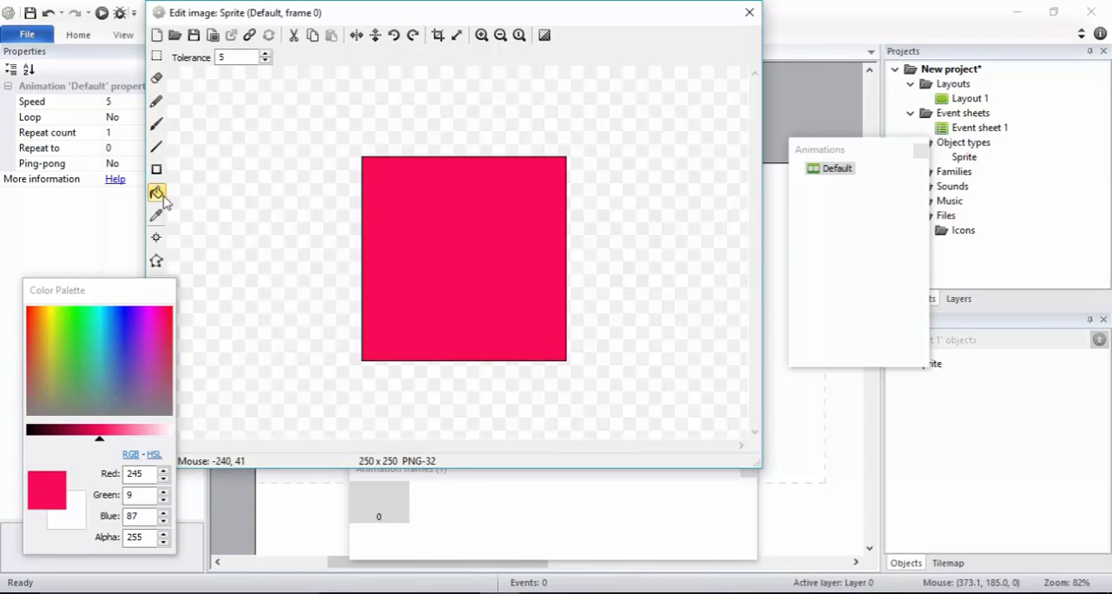
left_click(749, 14)
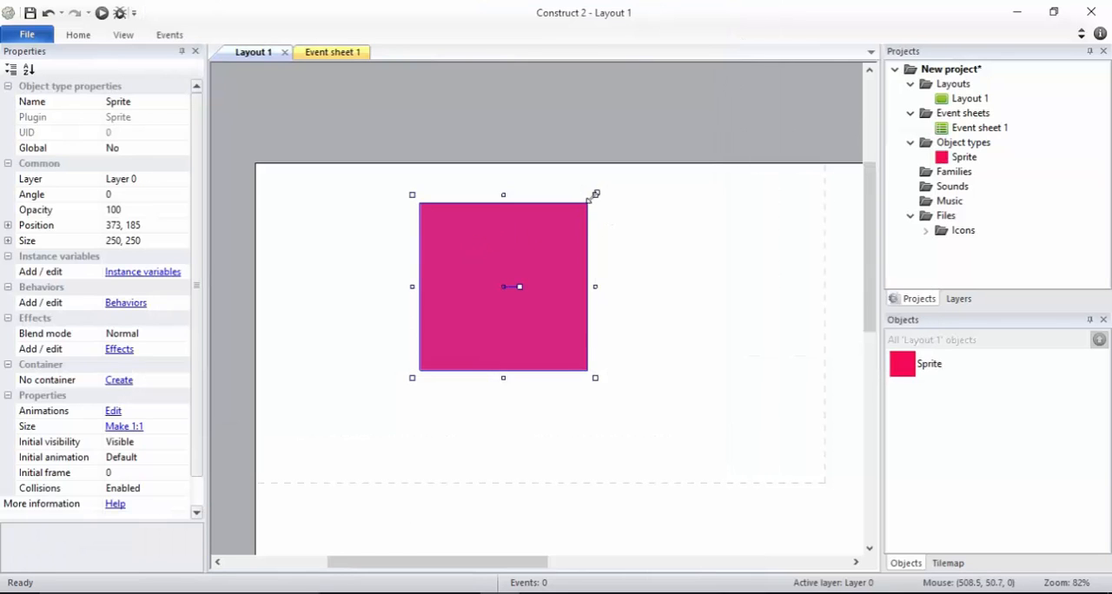
Resize the sprite to about 145 × 178 and move it to about 206, 123, near the layout's upper-left corner
left_click_drag(594, 195, 523, 241)
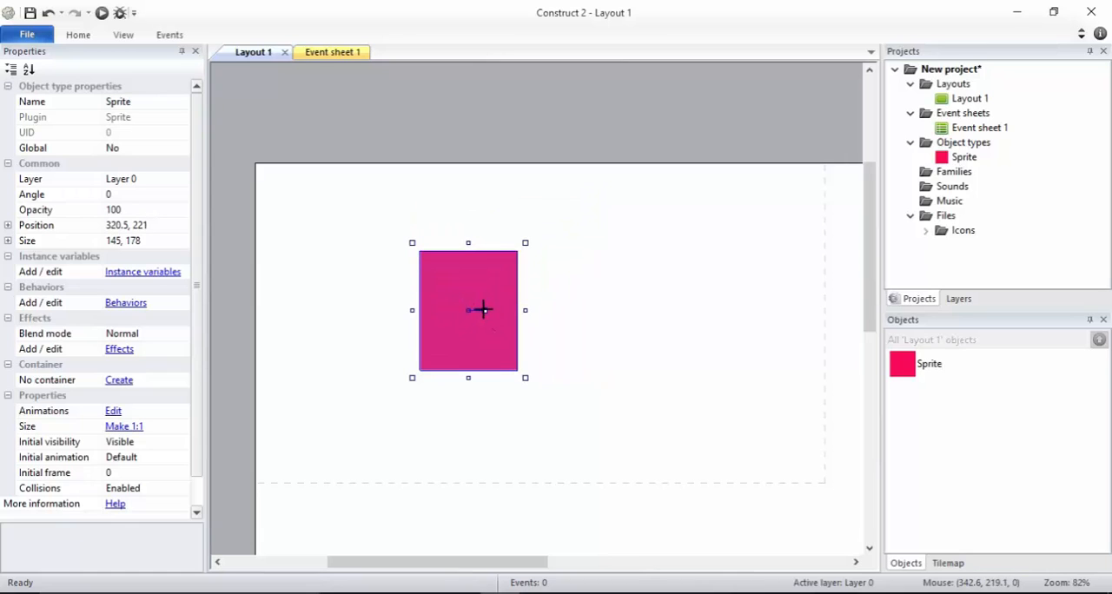
left_click_drag(484, 309, 485, 239)
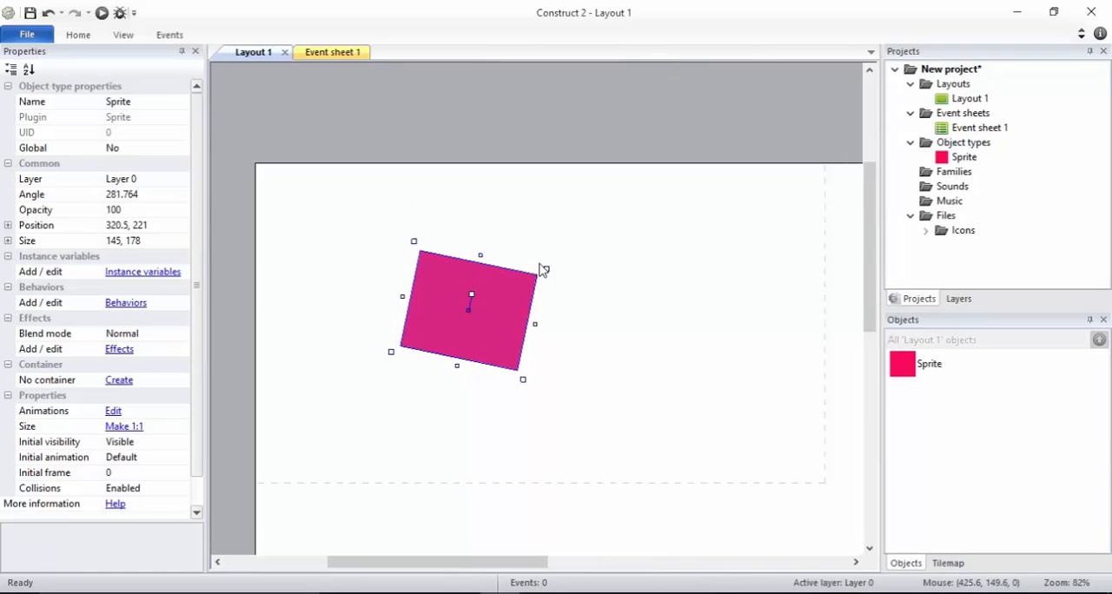
key("ctrl+z")
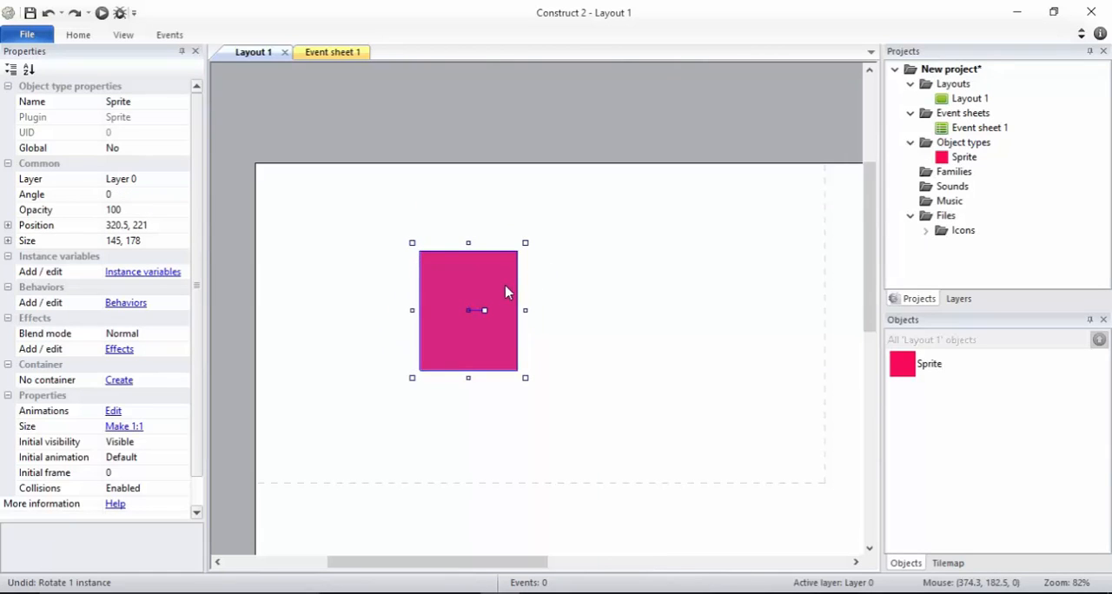
left_click_drag(504, 289, 429, 228)
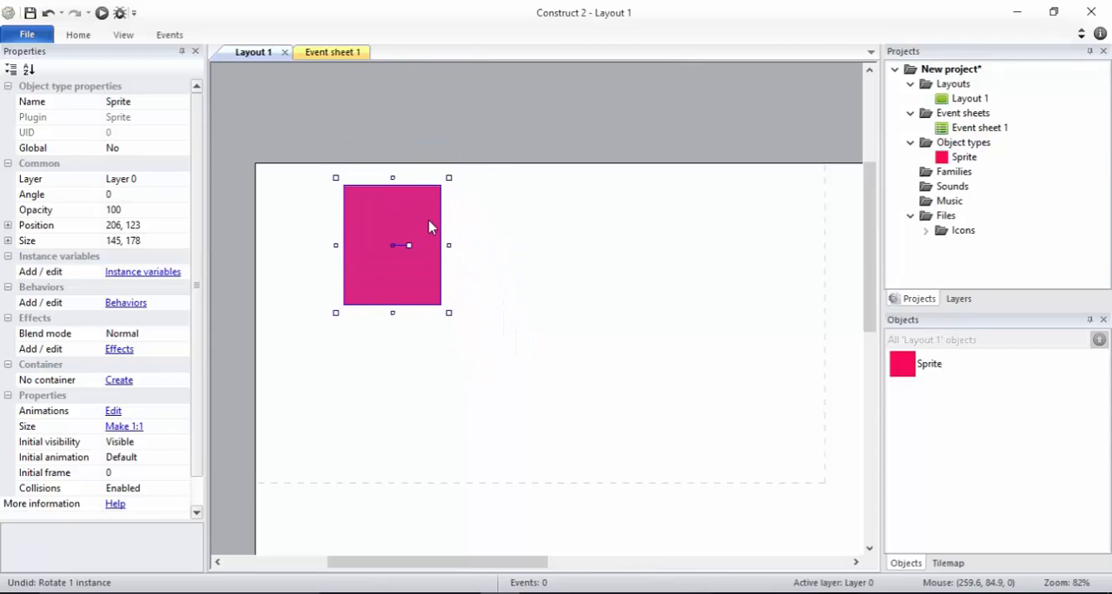
Insert a second Sprite object beside the red sprite, at about 402, 90 in the layout
double_click(503, 212)
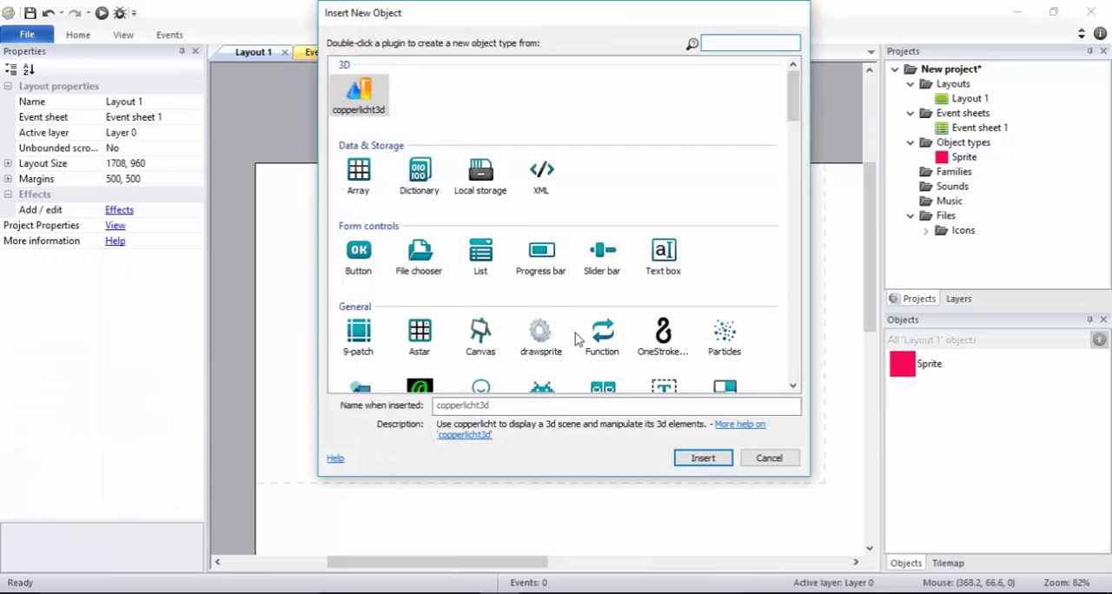
double_click(541, 387)
left_click(522, 230)
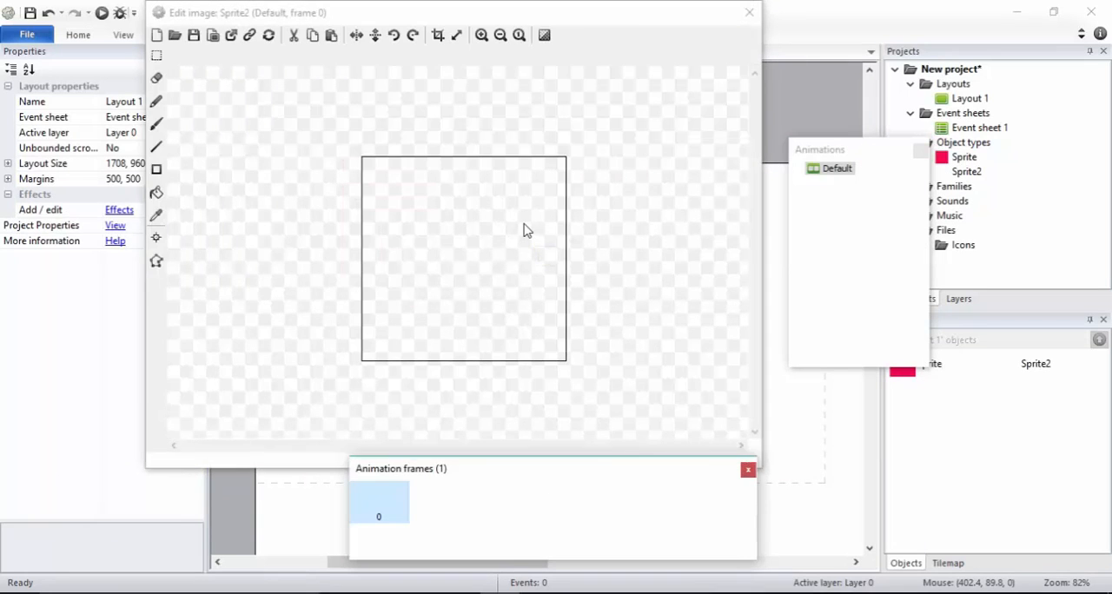
Paint a stick figure on the new sprite's image with a size 10 brush in green (41, 213, 111) and close the image editor
left_click(157, 192)
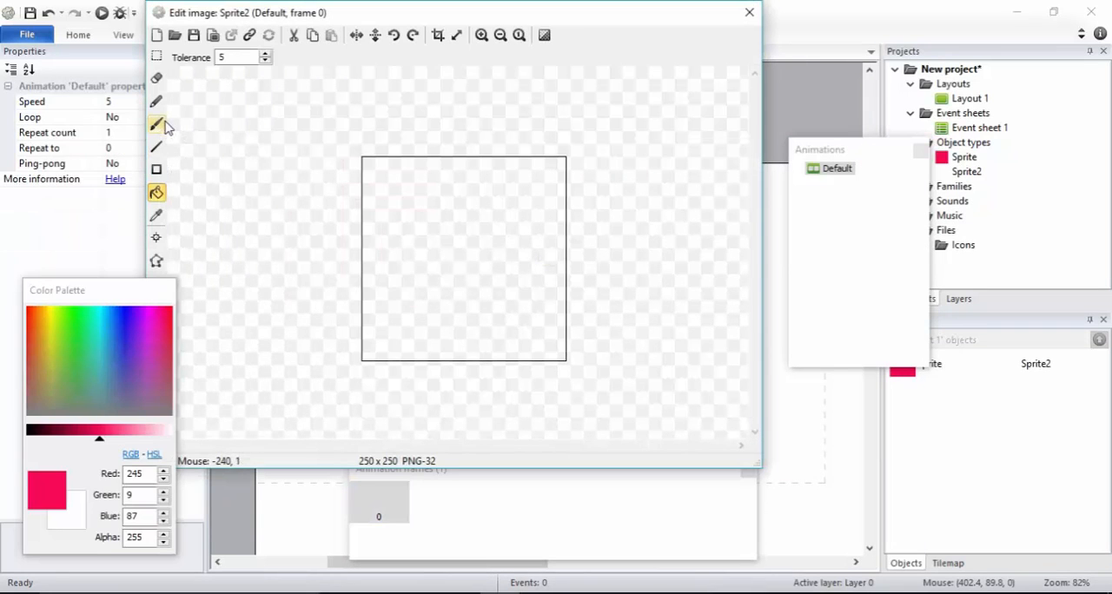
left_click(157, 124)
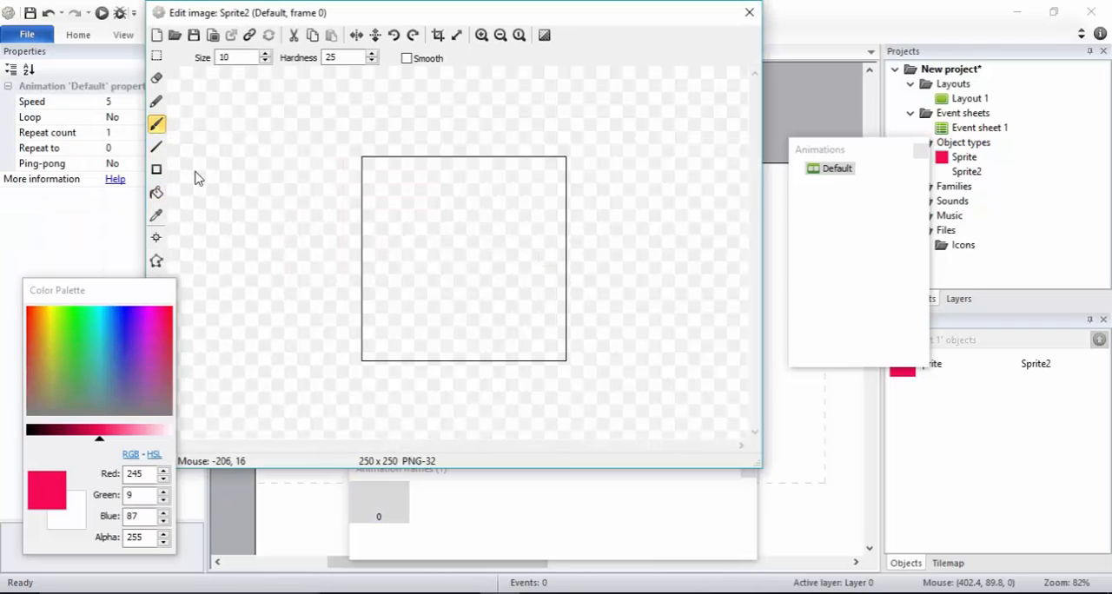
left_click(85, 343)
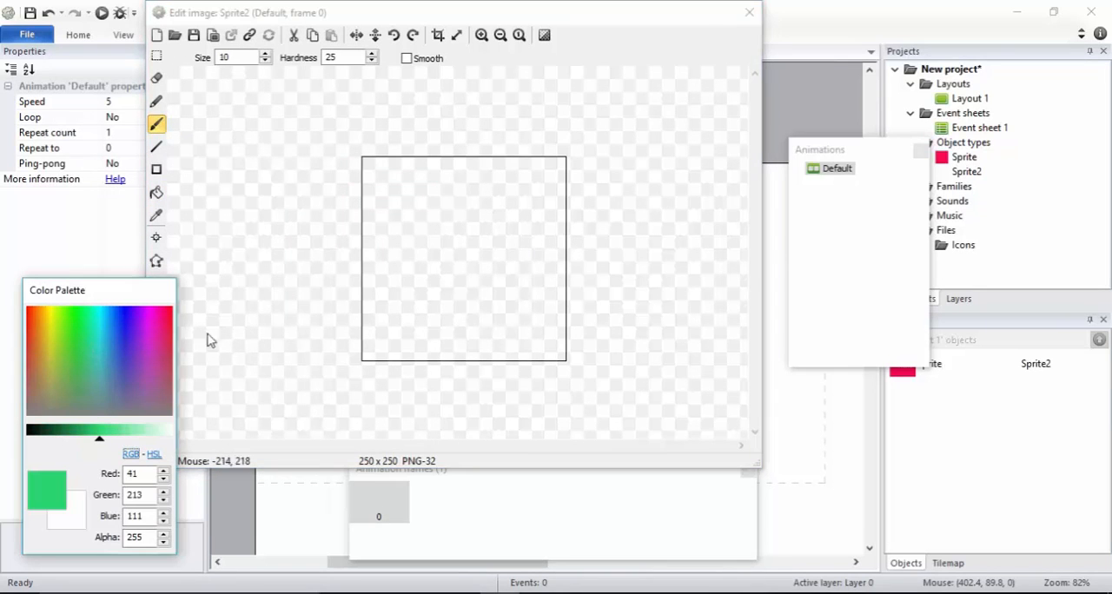
left_click(444, 178)
mouse_move(445, 182)
left_mouse_down()
mouse_move(489, 186)
mouse_move(481, 217)
mouse_move(442, 193)
mouse_move(447, 180)
mouse_move(471, 287)
mouse_move(438, 337)
left_mouse_up()
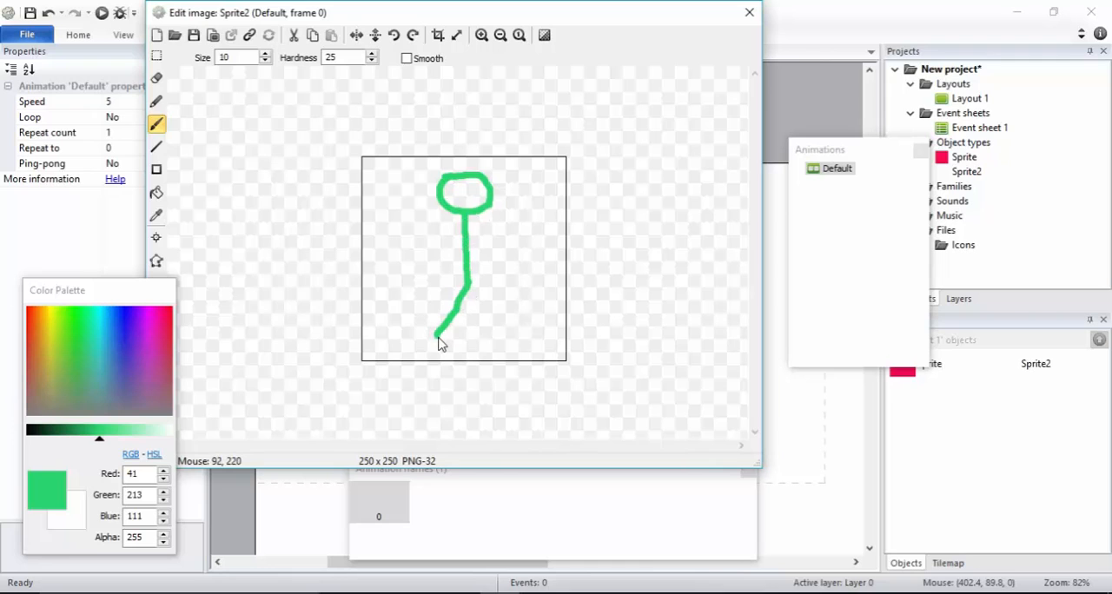
left_click_drag(470, 288, 516, 336)
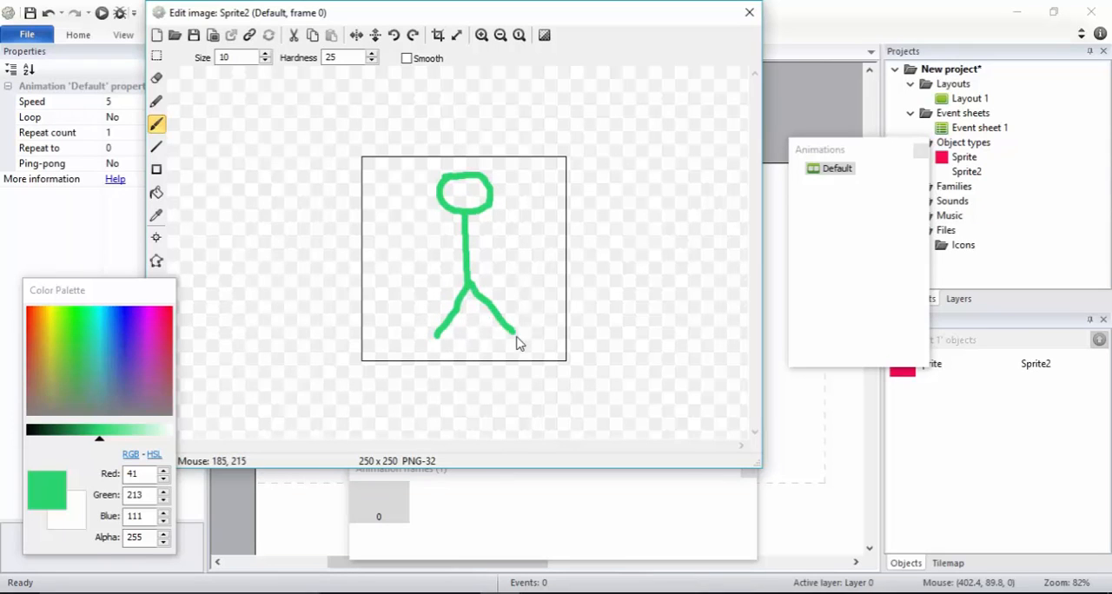
left_click(453, 244)
left_click_drag(463, 234, 425, 273)
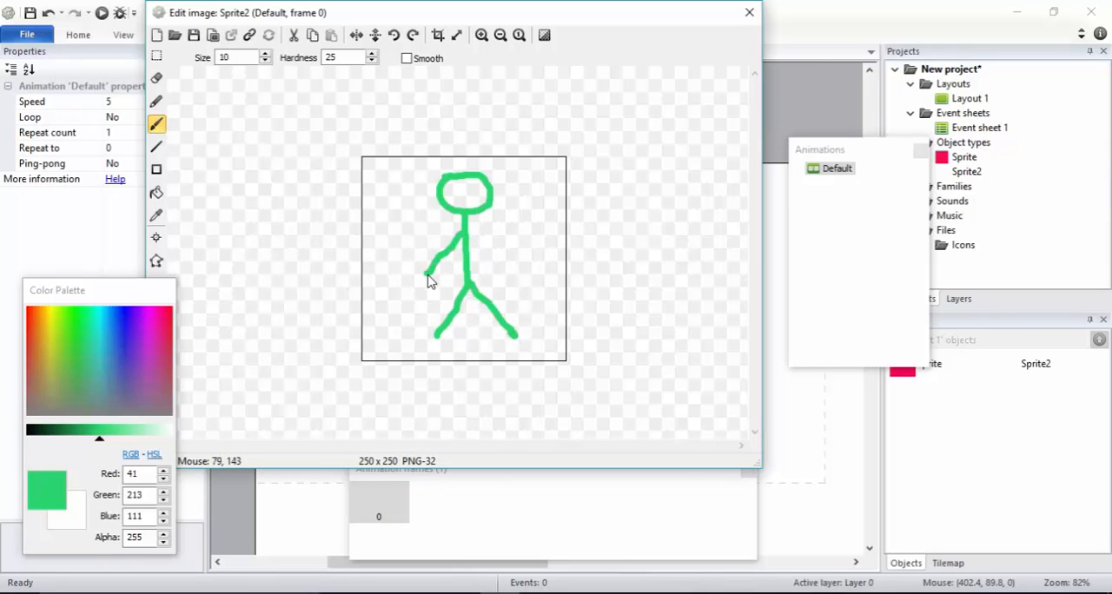
left_click_drag(469, 231, 513, 265)
left_click(749, 14)
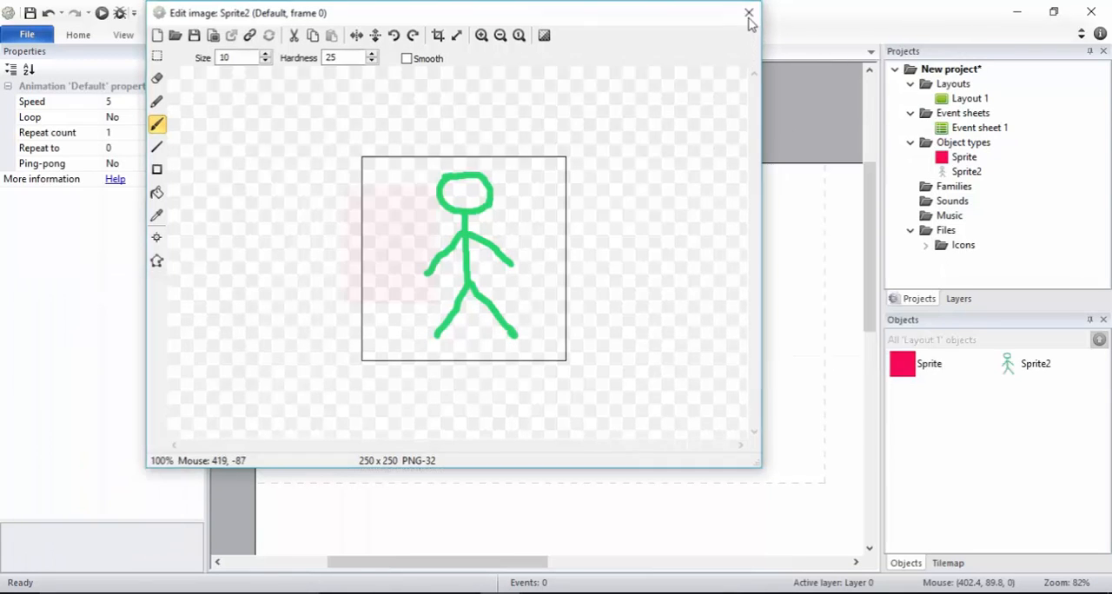
Shrink the stick-figure sprite to about 94 × 106 and place it at about 363, 69, beside the red sprite
left_click_drag(560, 230, 562, 252)
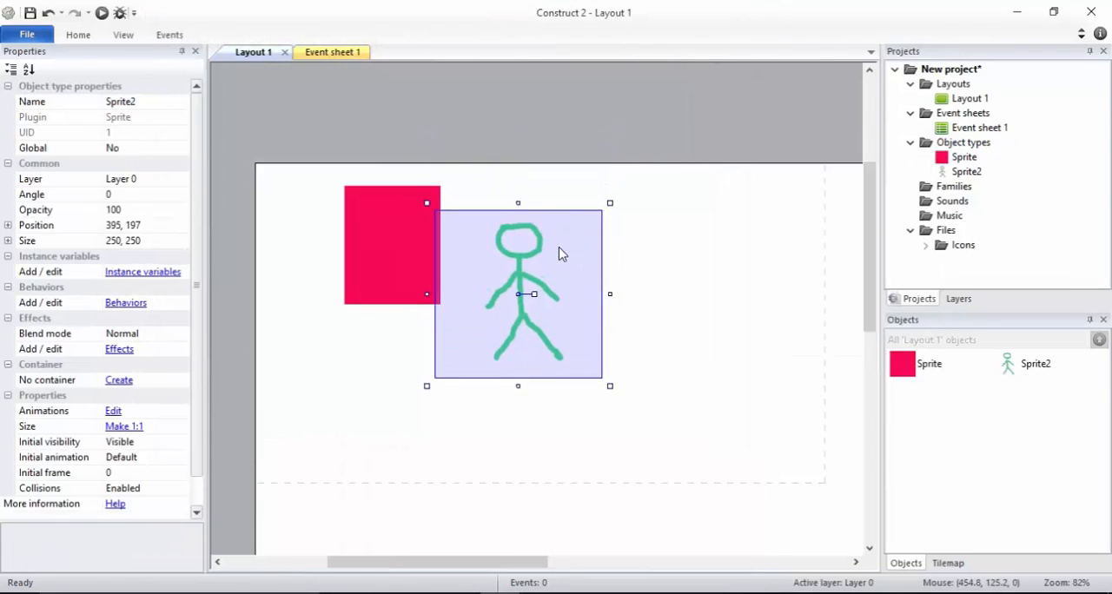
left_click_drag(611, 202, 523, 182)
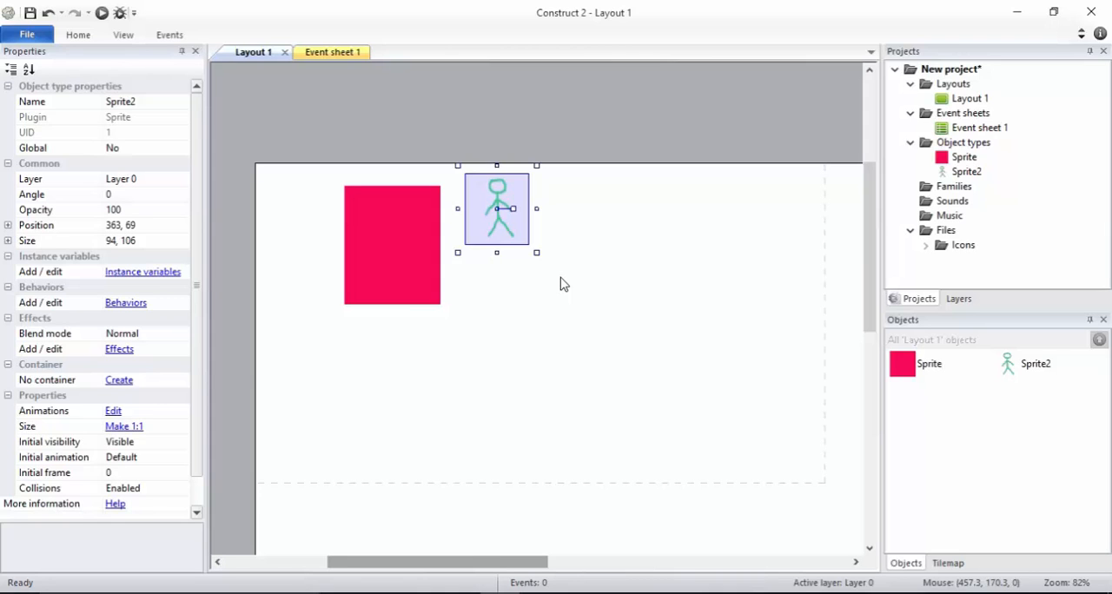
Switch to File Explorer to look at the images in the Graphics folder, and return to the Construct 2 layout
key("alt+Tab")
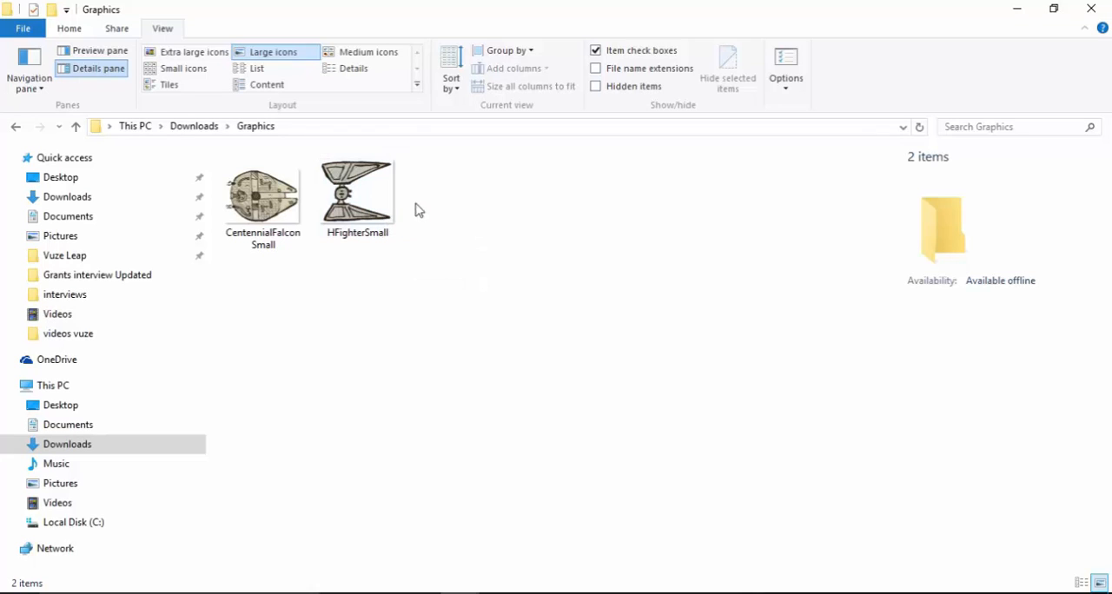
key("alt")
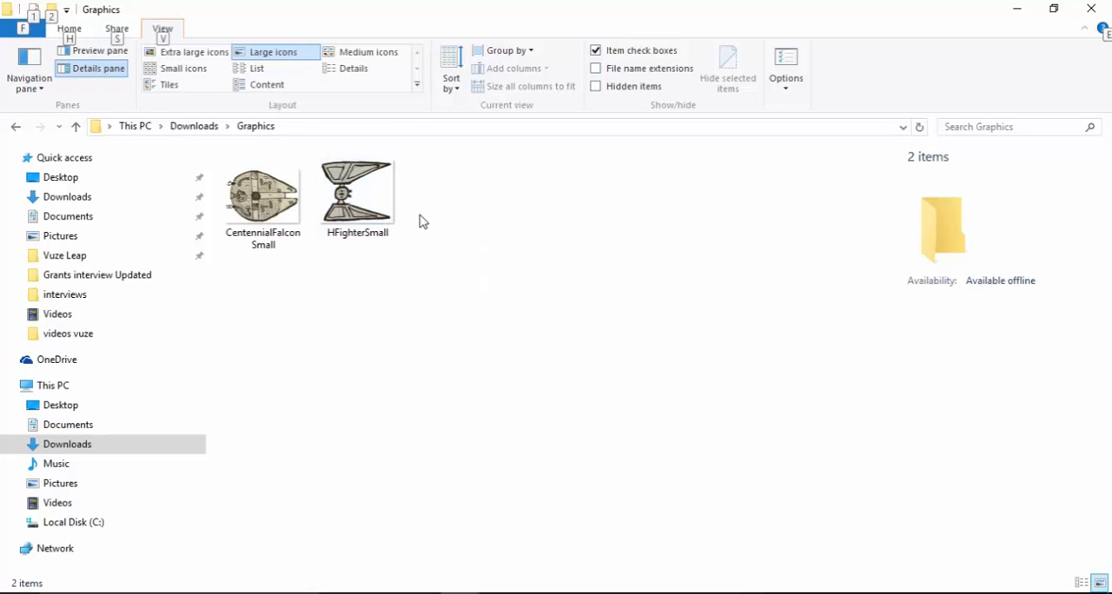
key("alt+Tab")
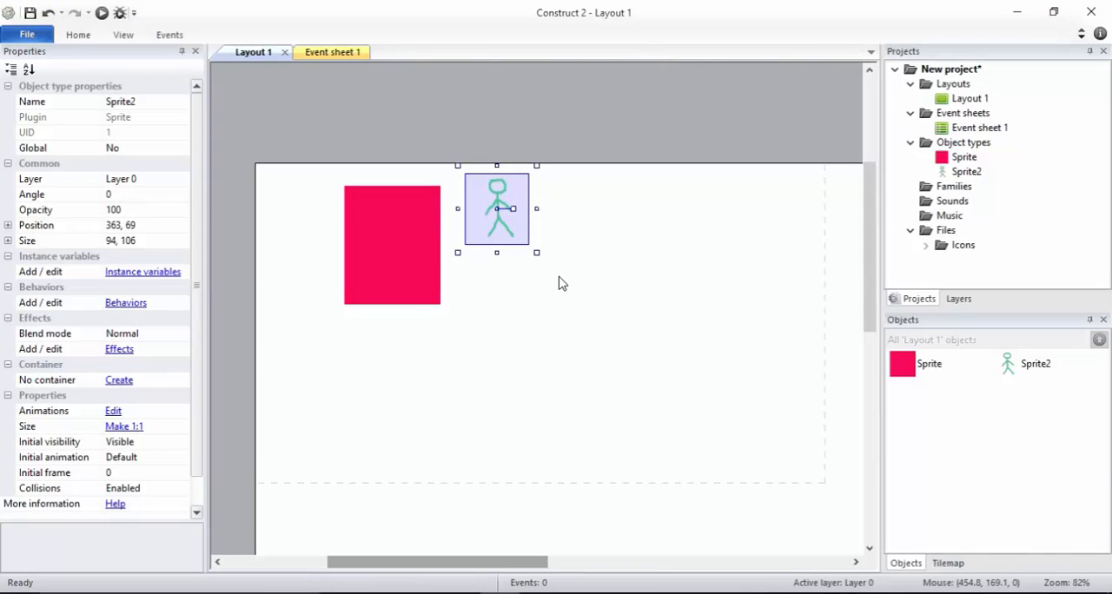
Insert a third Sprite object below the stick figure, at about 355, 212
double_click(502, 298)
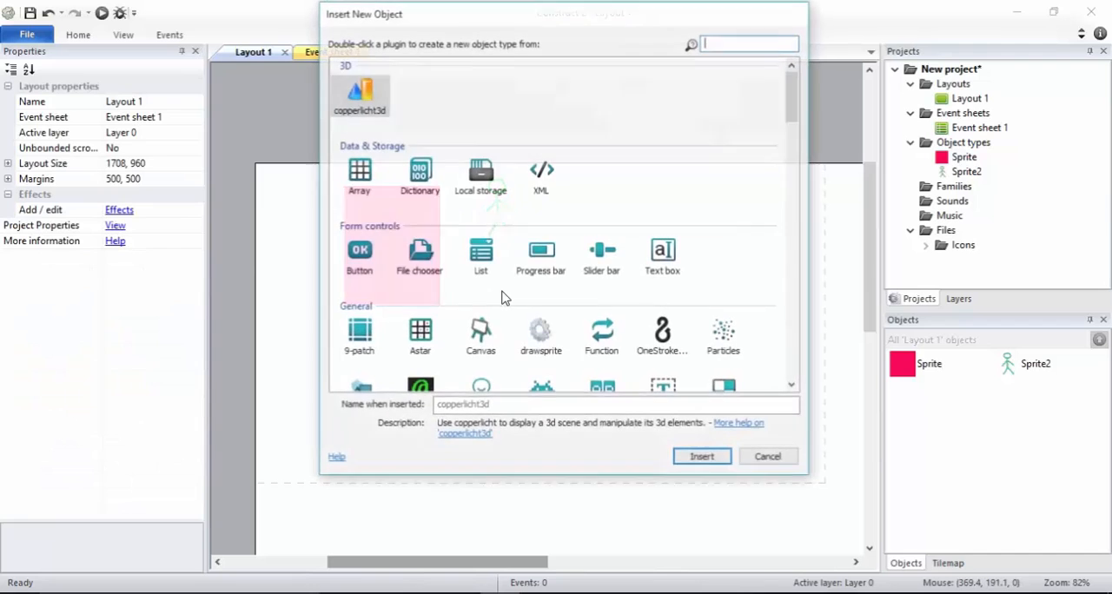
double_click(540, 385)
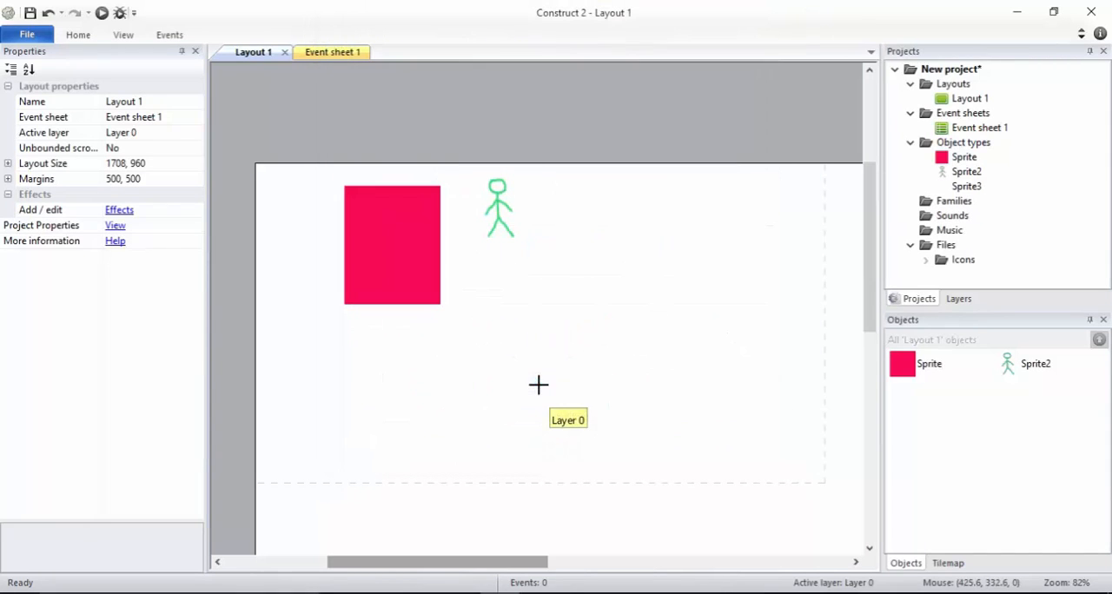
left_click(492, 306)
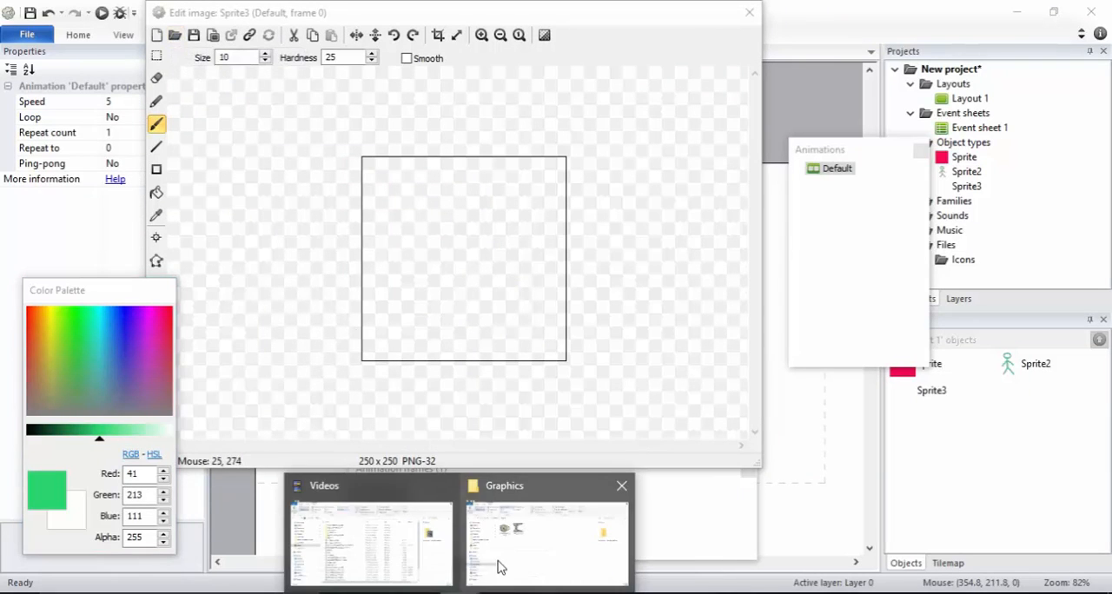
Copy the path of Downloads\Graphics from File Explorer and open that folder in the sprite editor's image-loading dialog
left_click(499, 565)
left_click(424, 127)
key("ctrl+c")
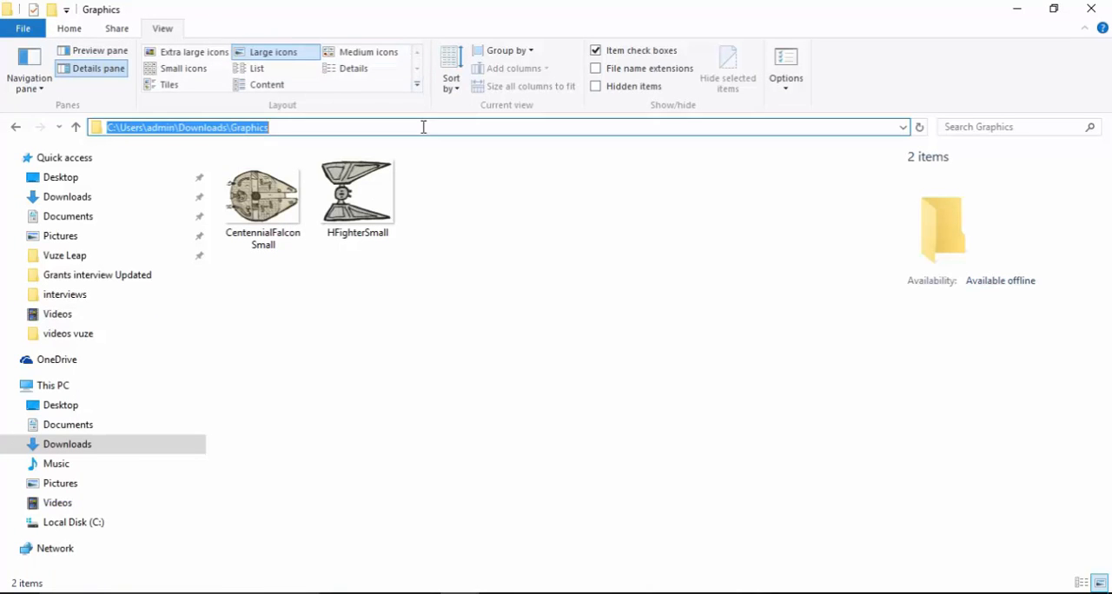
key("alt+Tab")
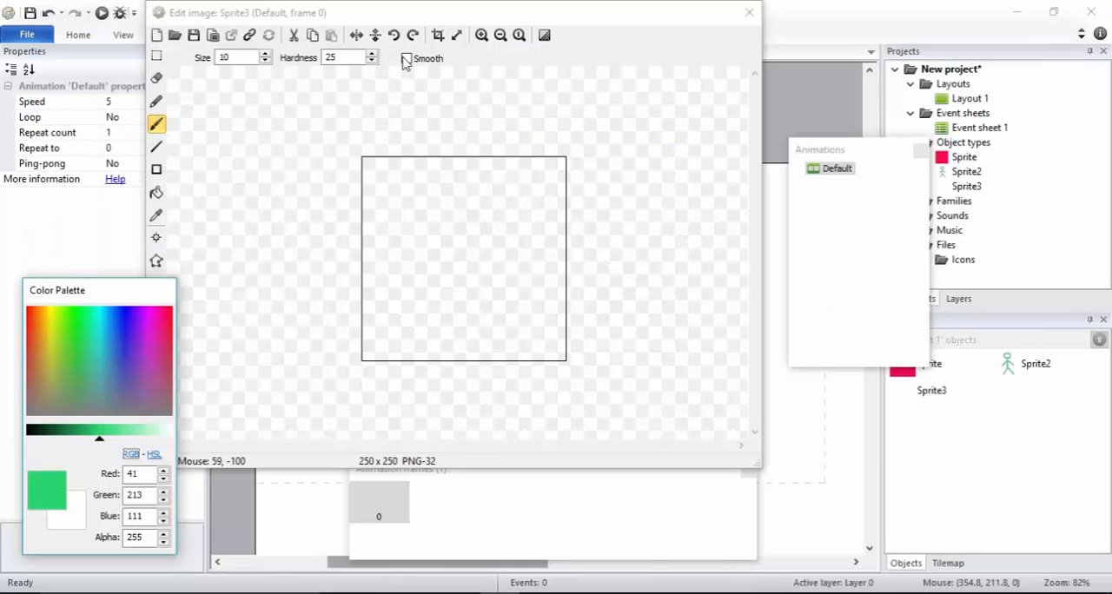
left_click(177, 36)
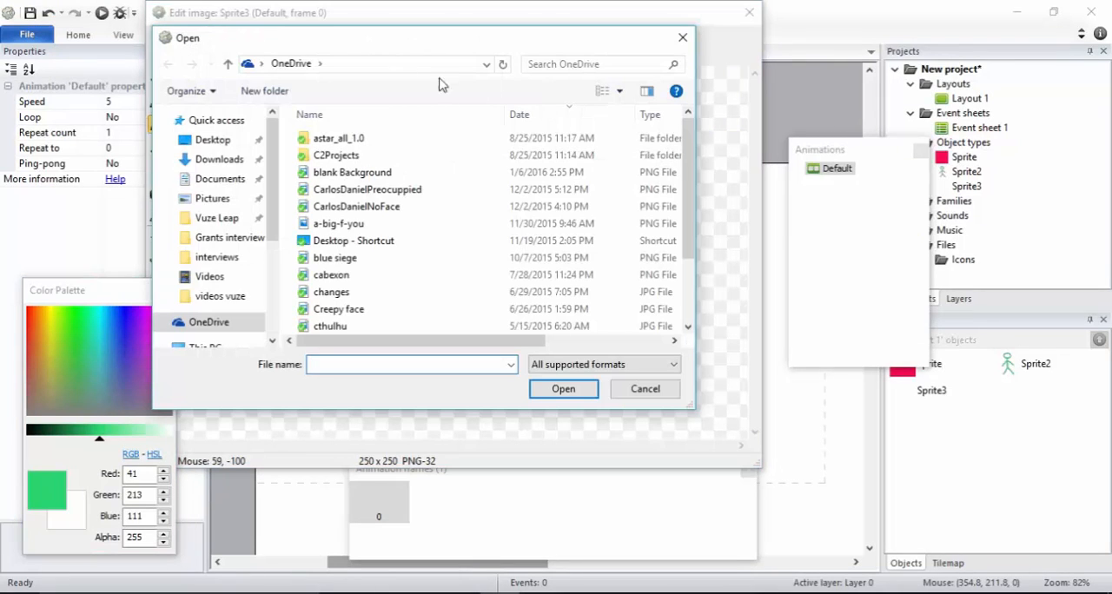
key("ctrl+v")
key("Return")
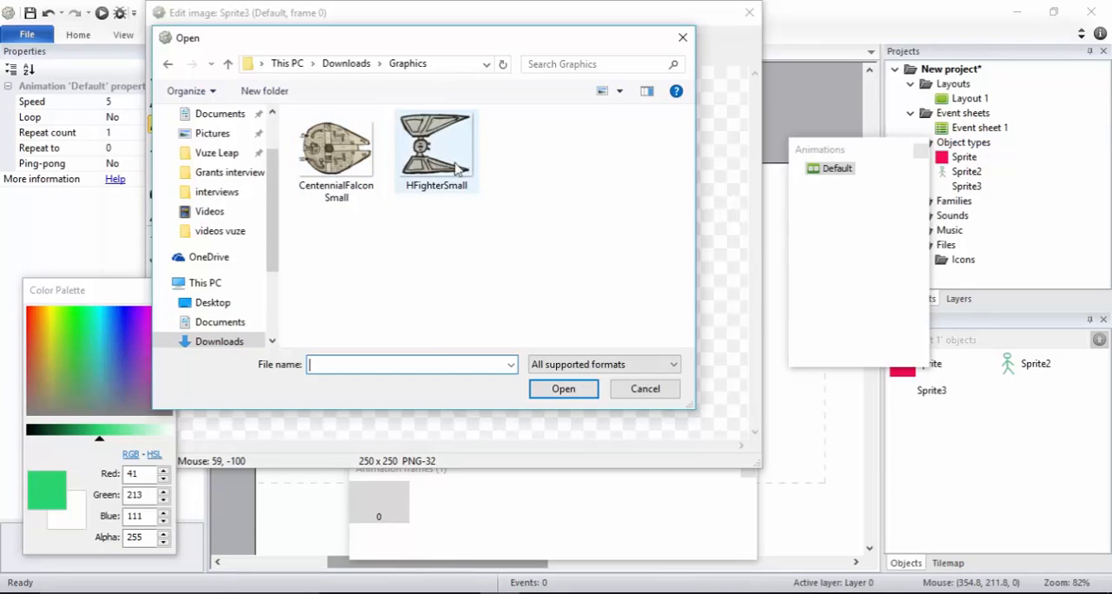
Load HFighterSmall as the third sprite's image and move the sprite to about 138, 340, below the red sprite
double_click(417, 155)
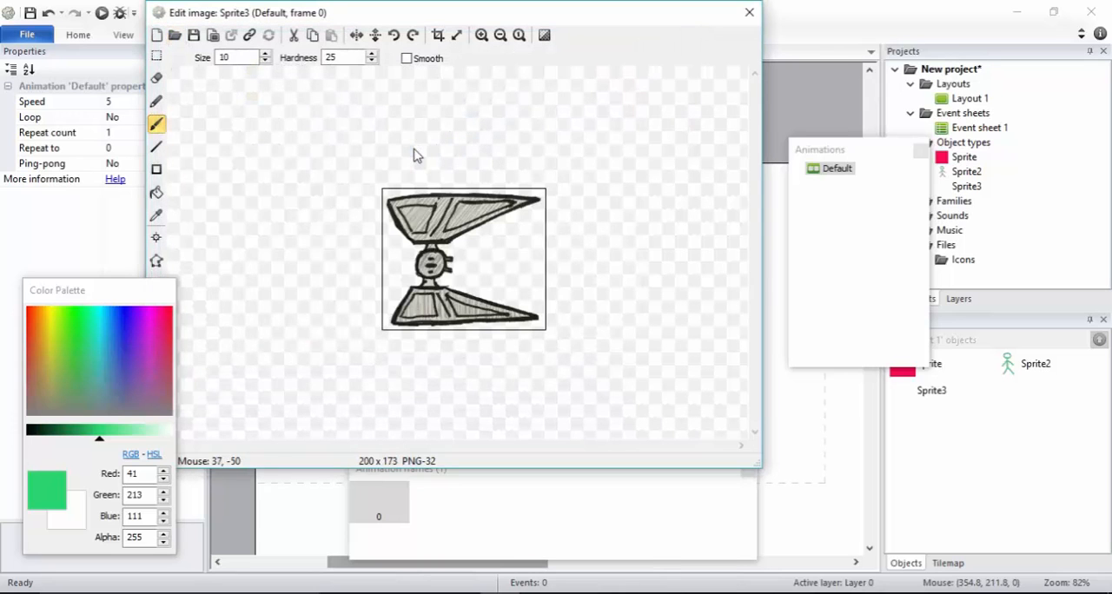
left_click(752, 14)
left_click_drag(550, 315, 409, 398)
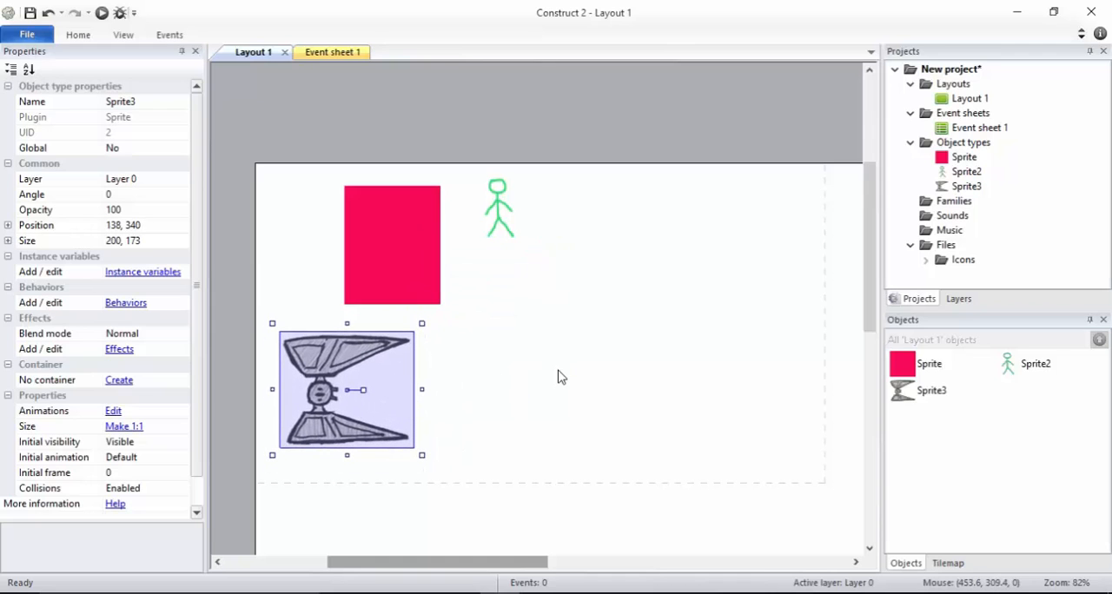
Add CentennialFalconSmall from the Graphics folder in File Explorer directly to the layout as a sprite at about 734, 249
key("alt+Tab")
left_click(250, 211)
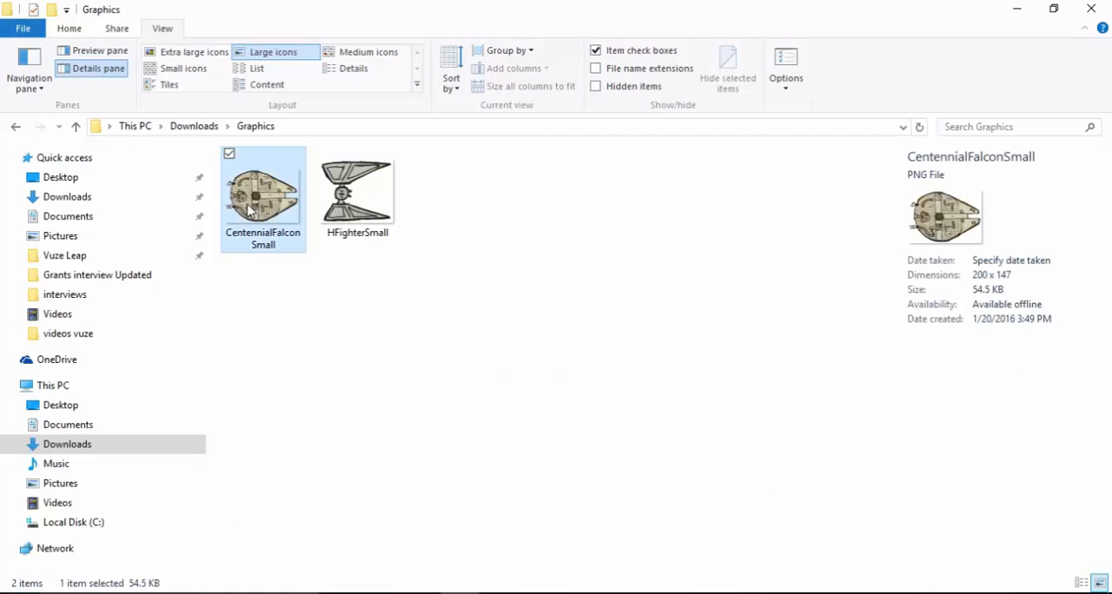
left_click_drag(250, 210, 746, 321)
key("alt+Tab")
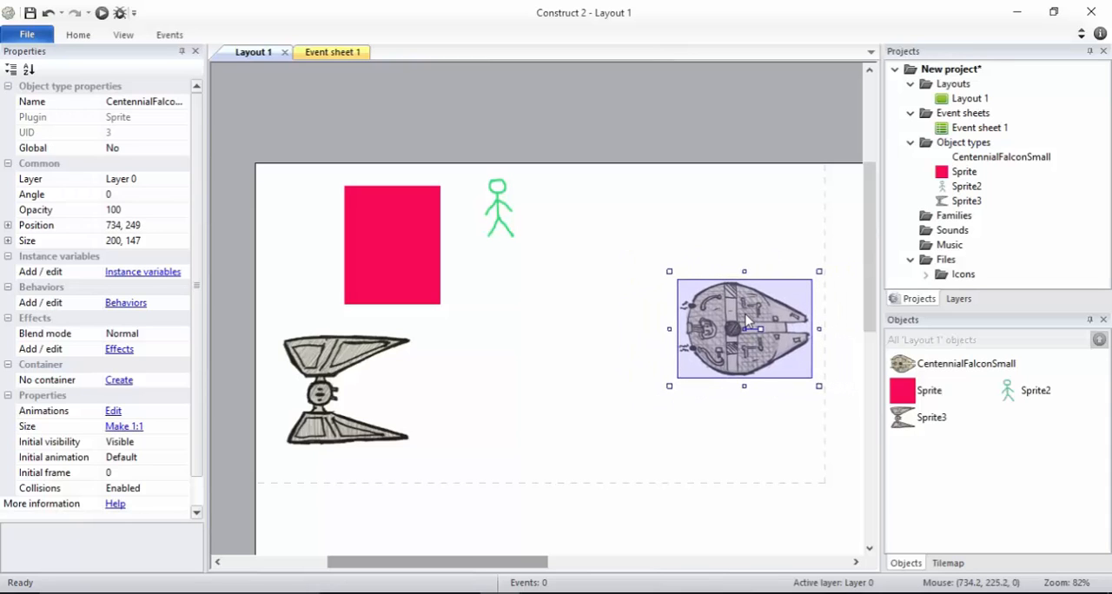
Move the red sprite to about 205, -127 and the stick figure to about 369, -83, outside the layout, and the fighter to about 127, 194
double_click(426, 256)
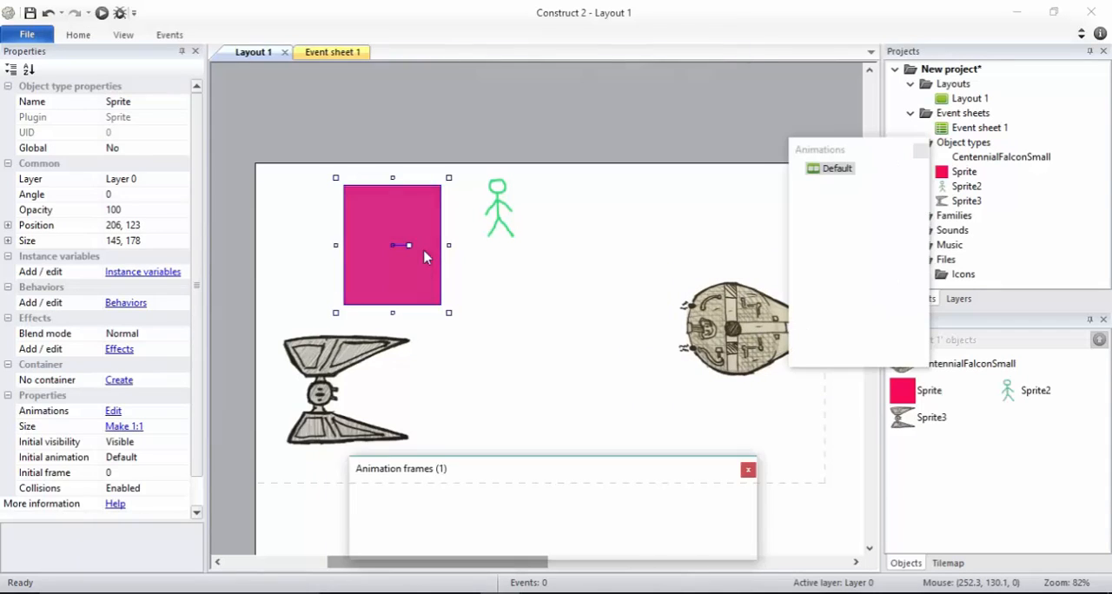
left_click(751, 15)
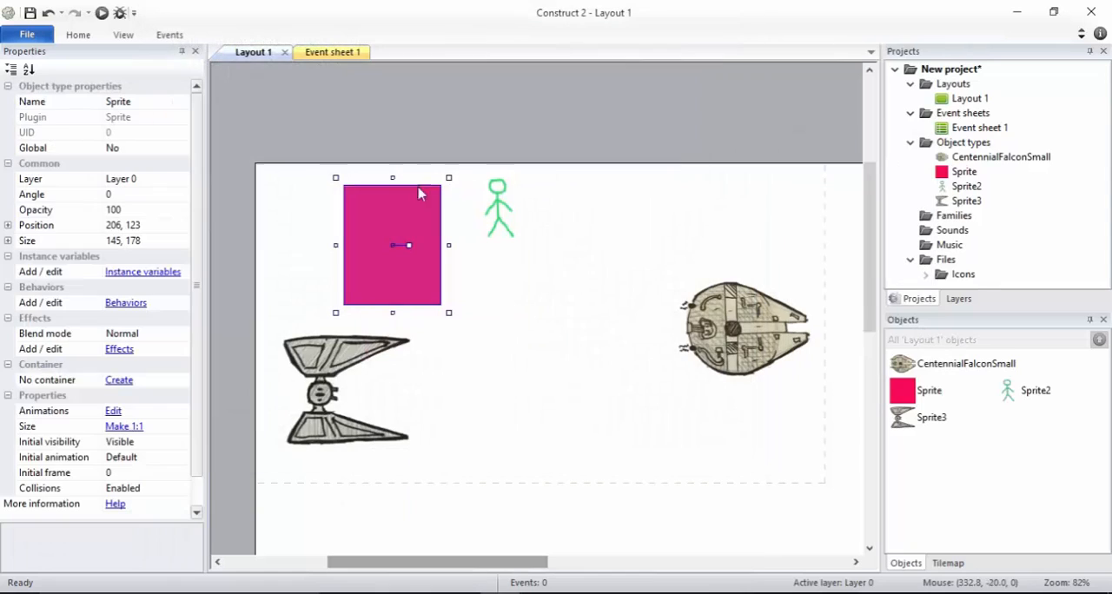
left_click_drag(385, 240, 405, 89)
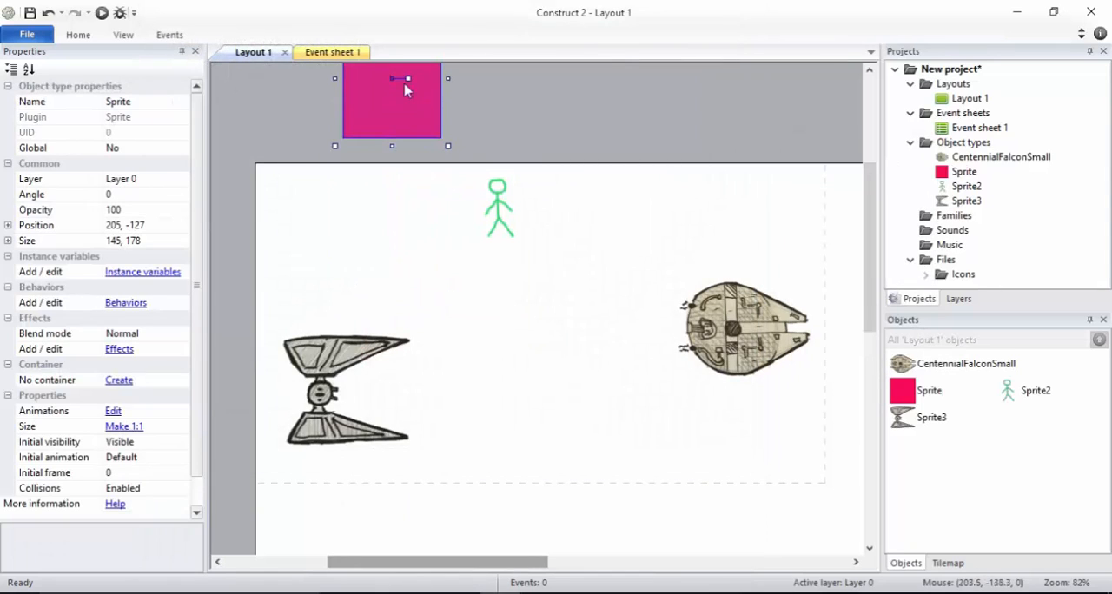
left_click(497, 198)
left_click_drag(497, 198, 499, 93)
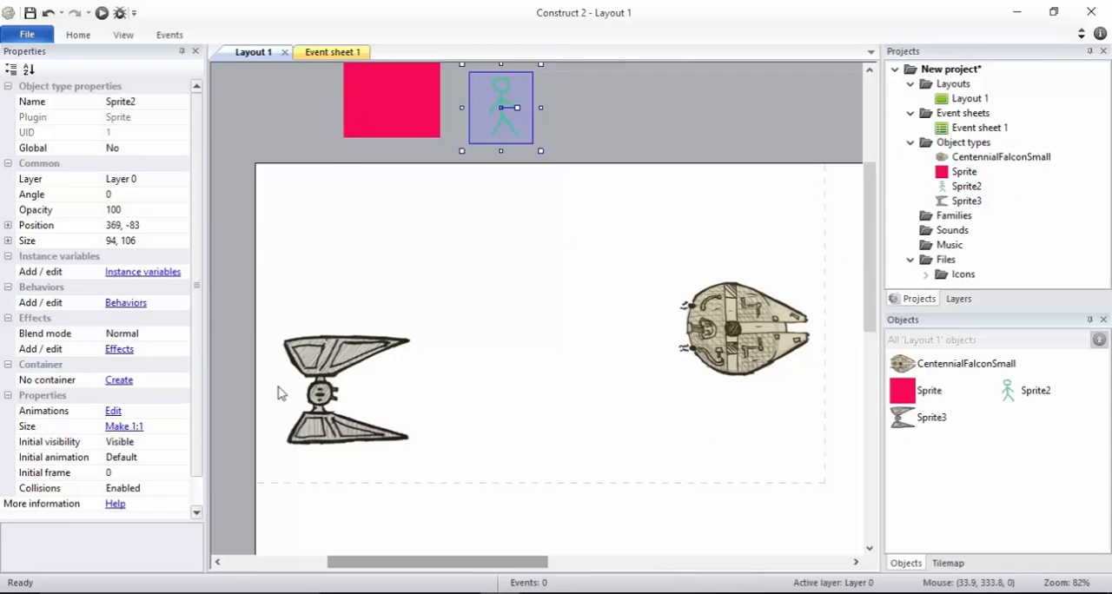
left_click_drag(311, 377, 307, 276)
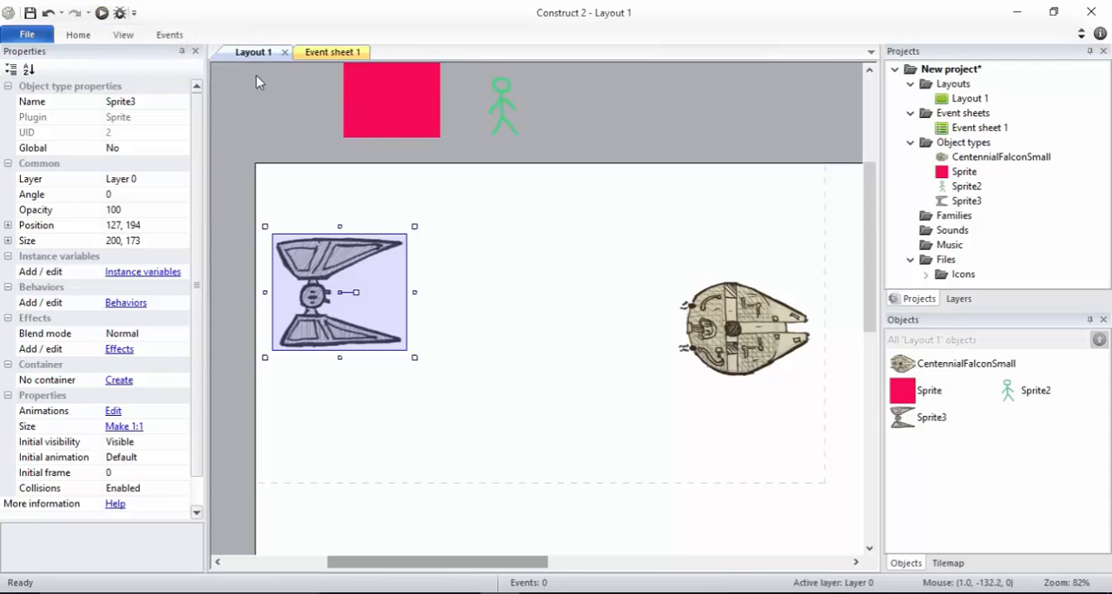
Preview the layout in the browser, compare it with the objects placed in the editor, and close the preview
left_click(101, 15)
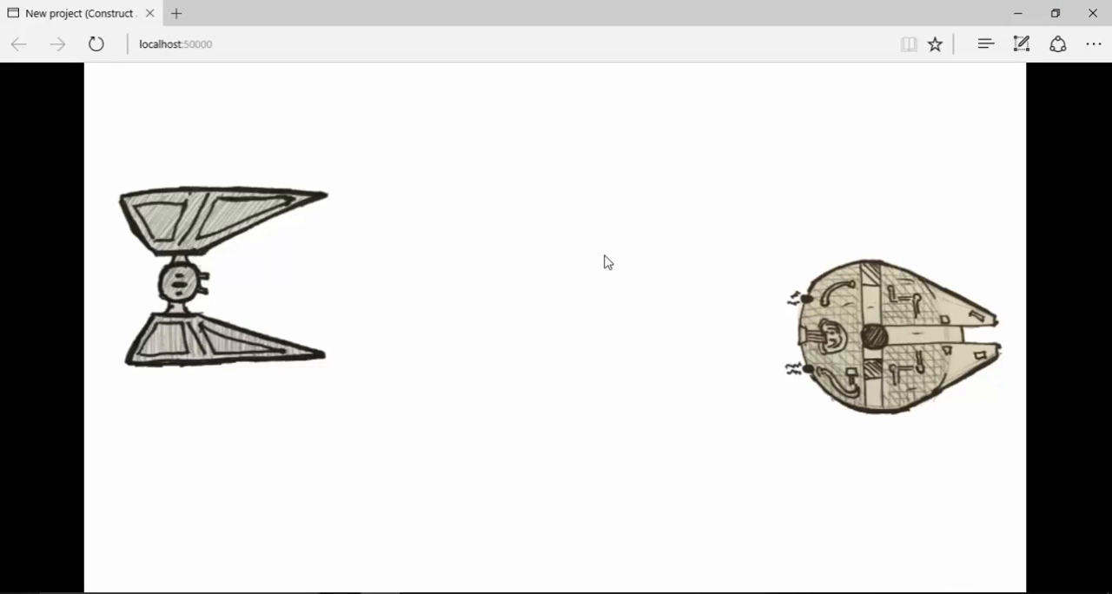
key("alt+Tab")
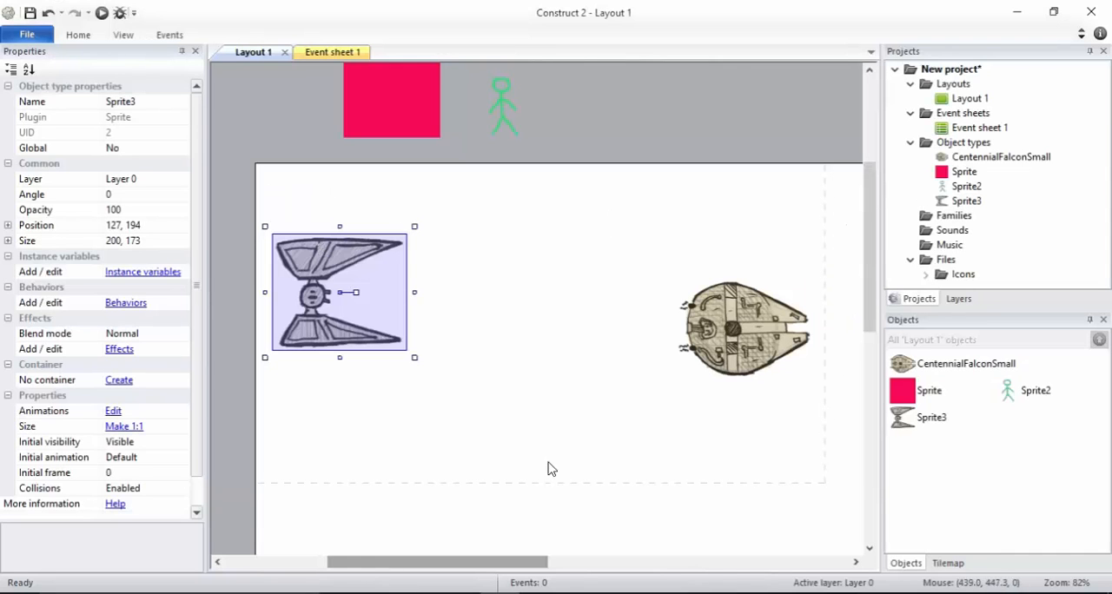
key("alt+Tab")
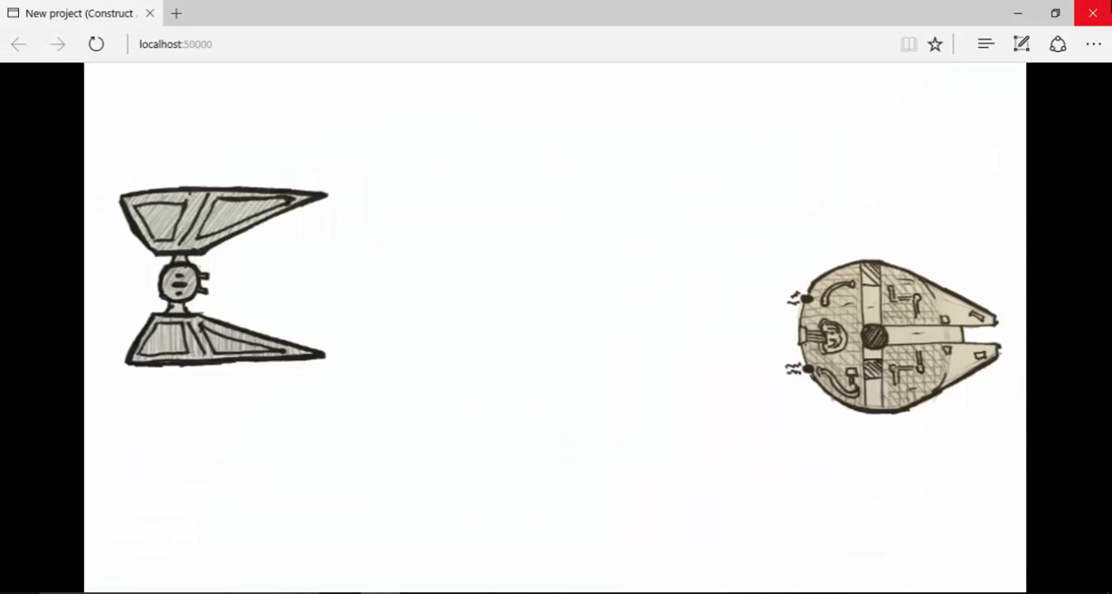
left_click(1093, 12)
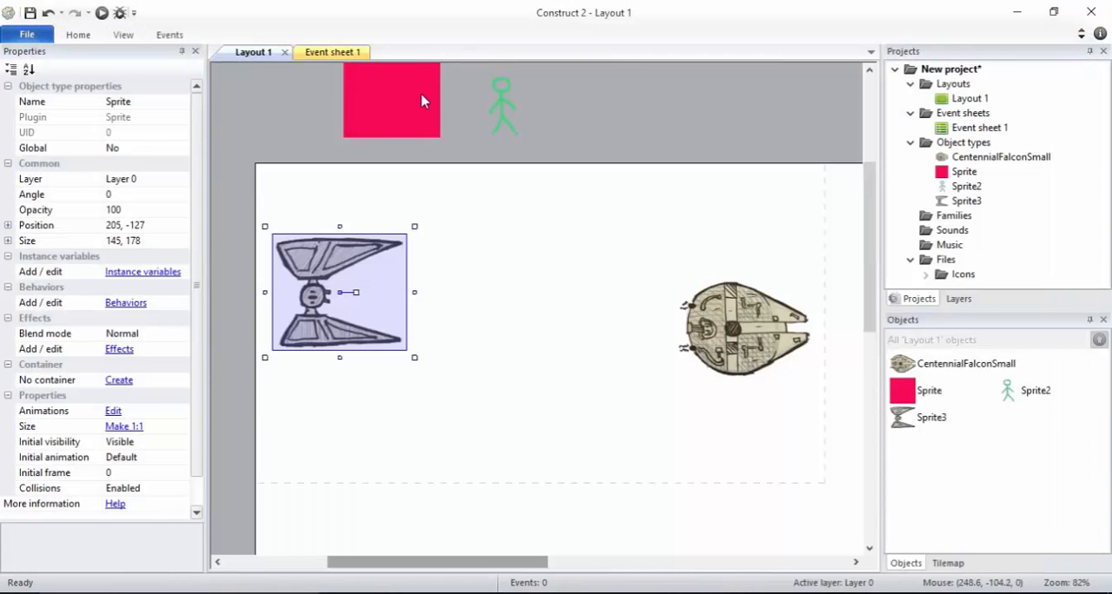
Move the red sprite down to about 211, -62 so it overlaps the layout's upper edge
left_click_drag(427, 105, 426, 144)
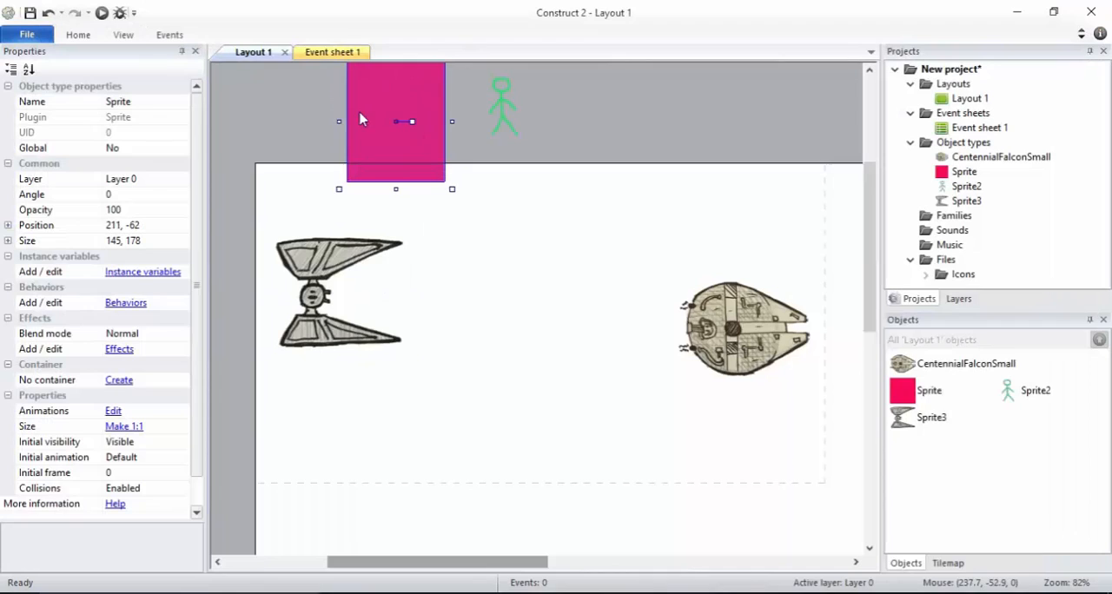
Preview the layout in the browser and move the red sprite fully above the layout to about 202, -152
left_click(101, 12)
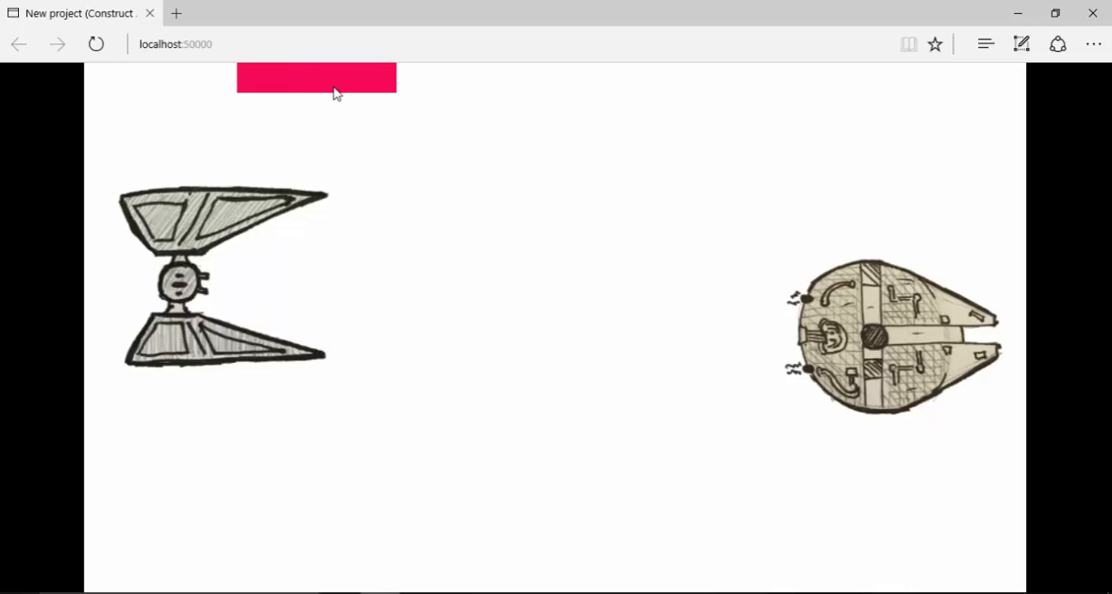
key("alt+Tab")
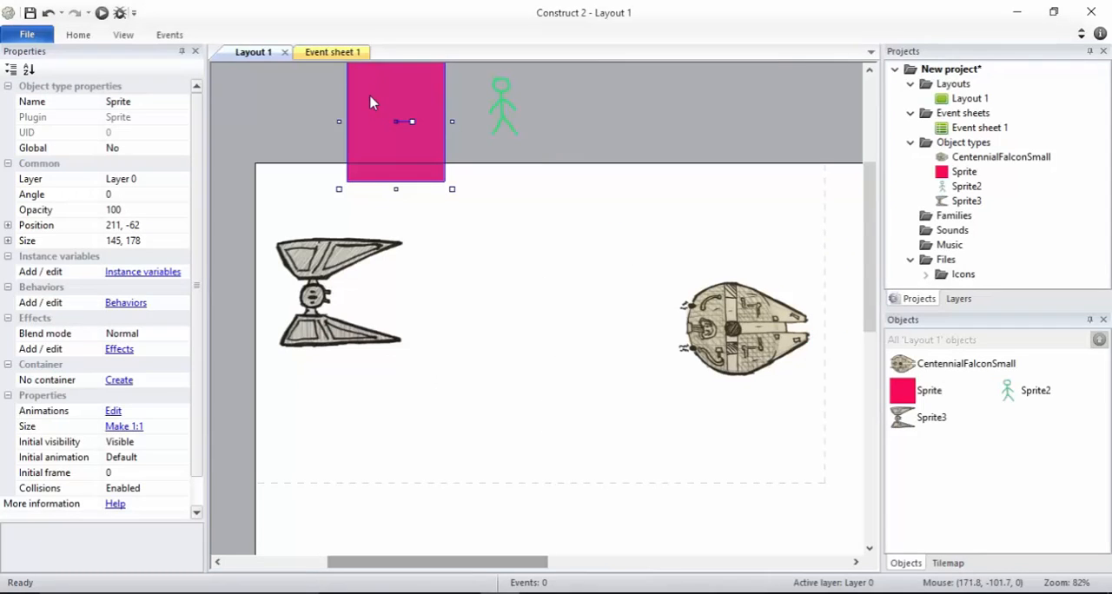
left_click_drag(370, 102, 364, 55)
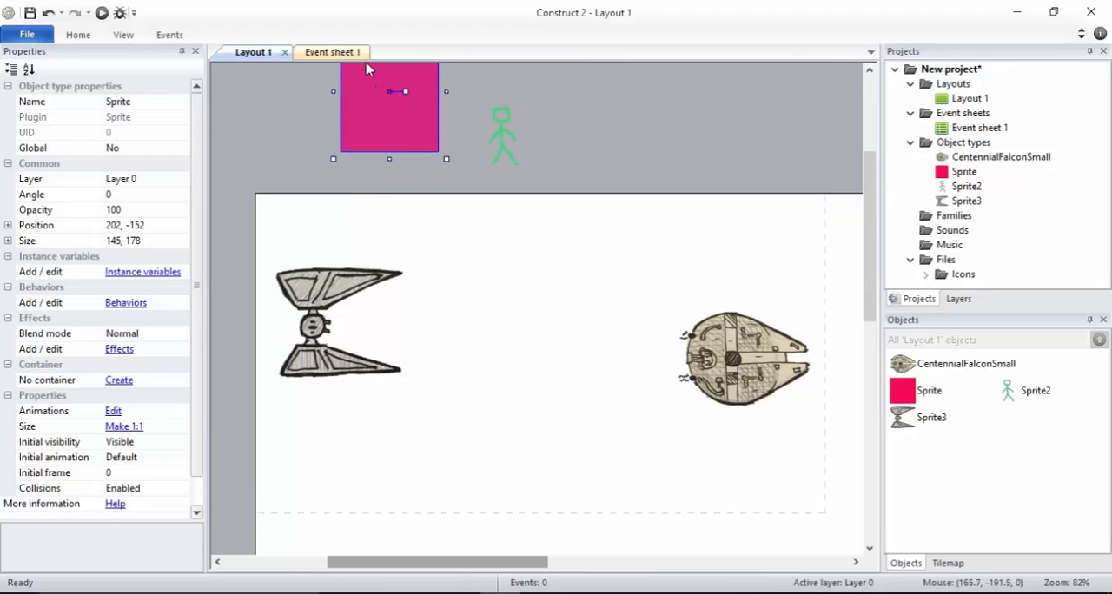
Shrink the fighter to about 98 × 78 and the Falcon to about 166 × 119, placing the Falcon at about 758, 220
left_click(342, 300)
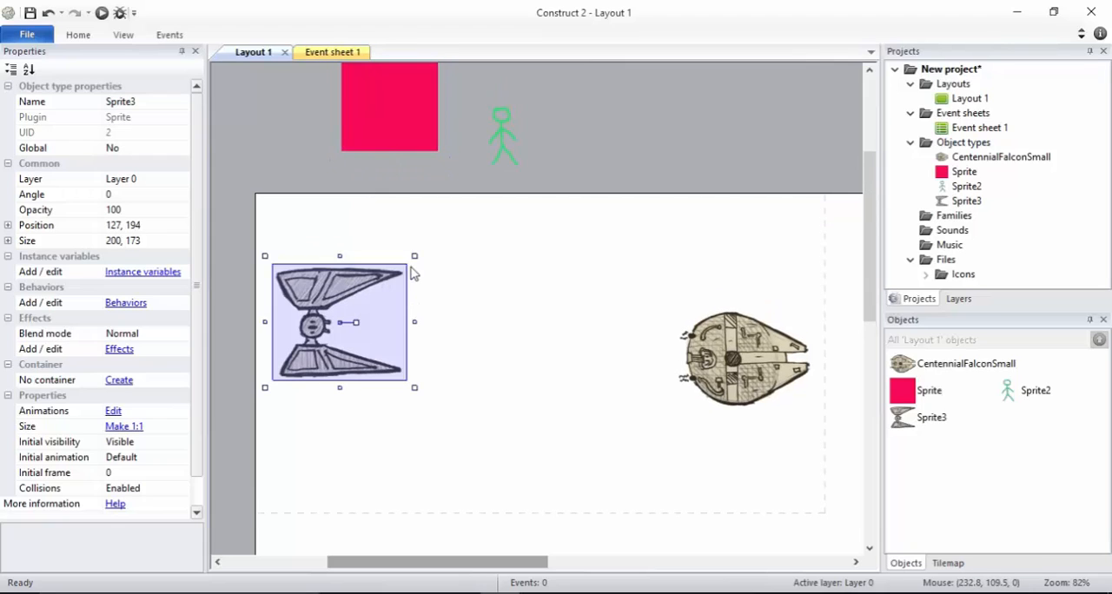
left_click_drag(416, 258, 306, 305)
left_click(717, 328)
left_click_drag(717, 328, 727, 310)
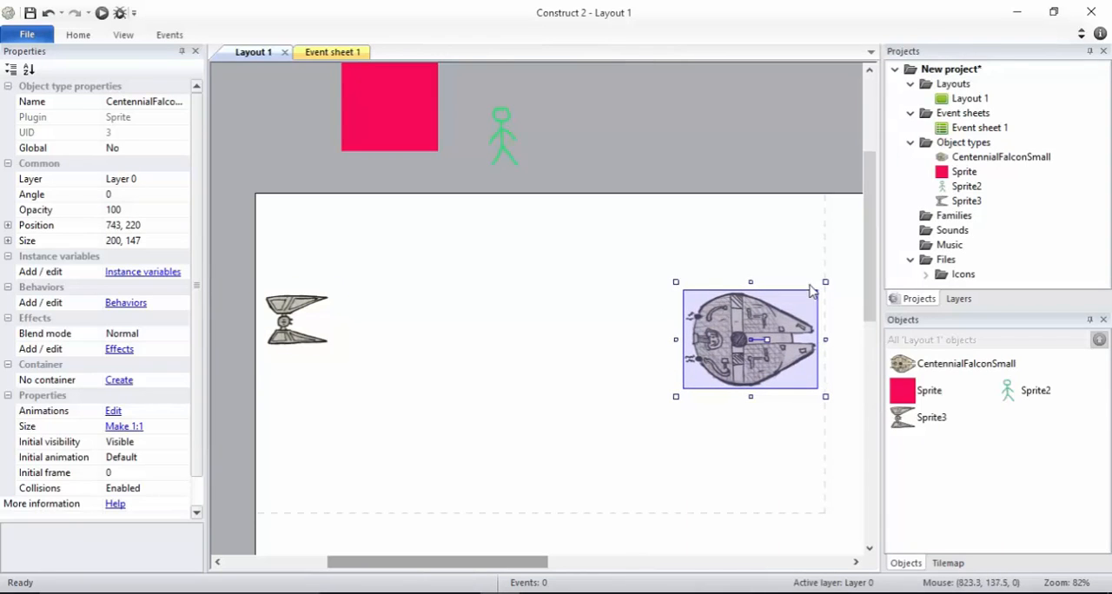
left_click_drag(824, 285, 803, 301)
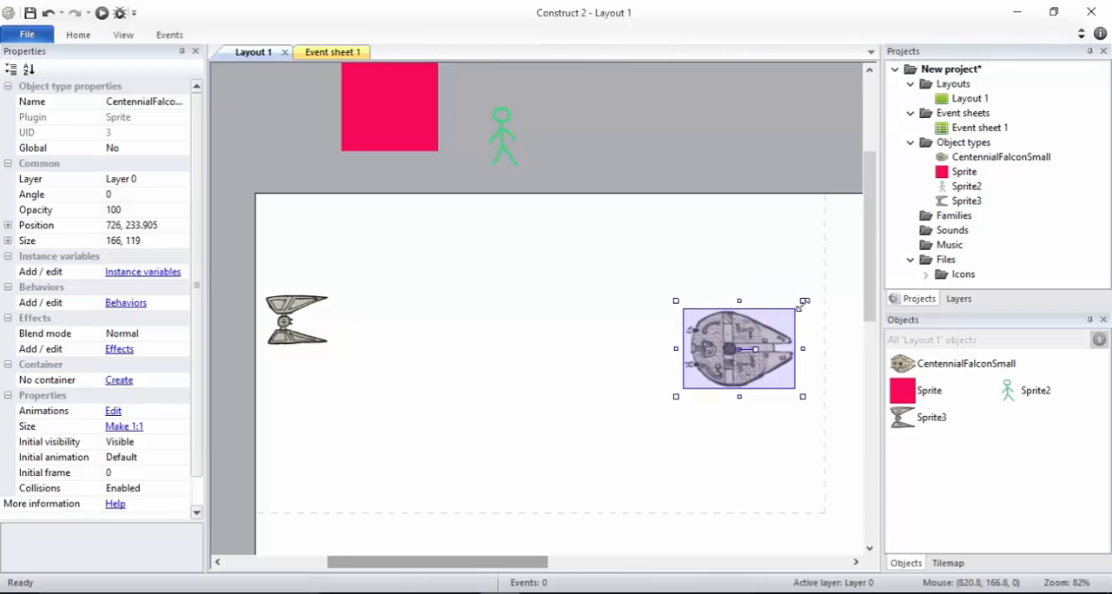
left_click_drag(754, 331, 776, 321)
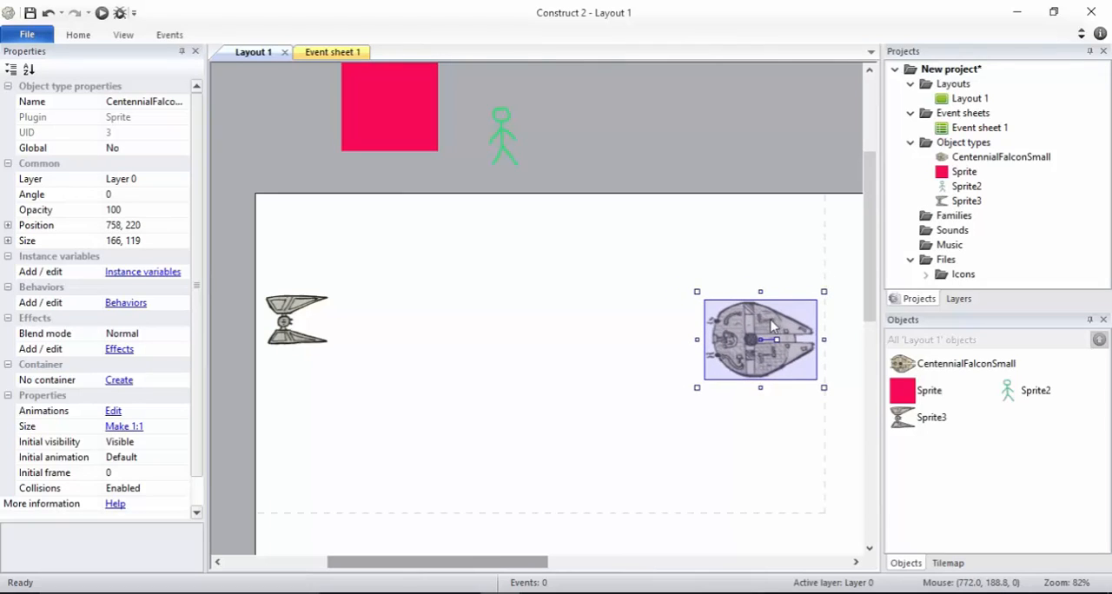
Select the fighter, check the game preview in the browser again and return to the layout editor
left_click(326, 317)
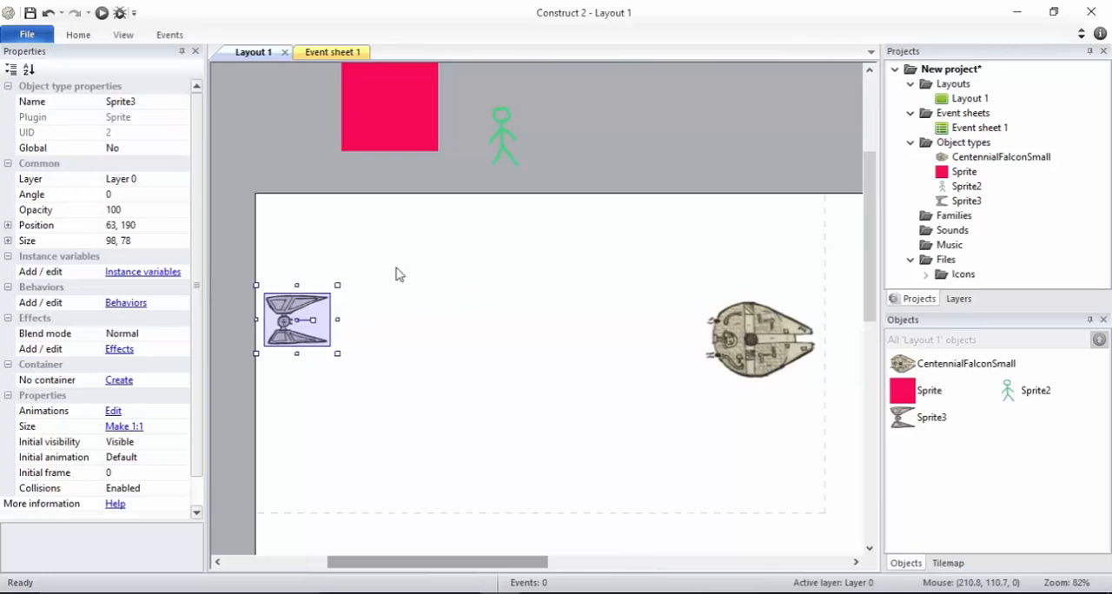
key("F5")
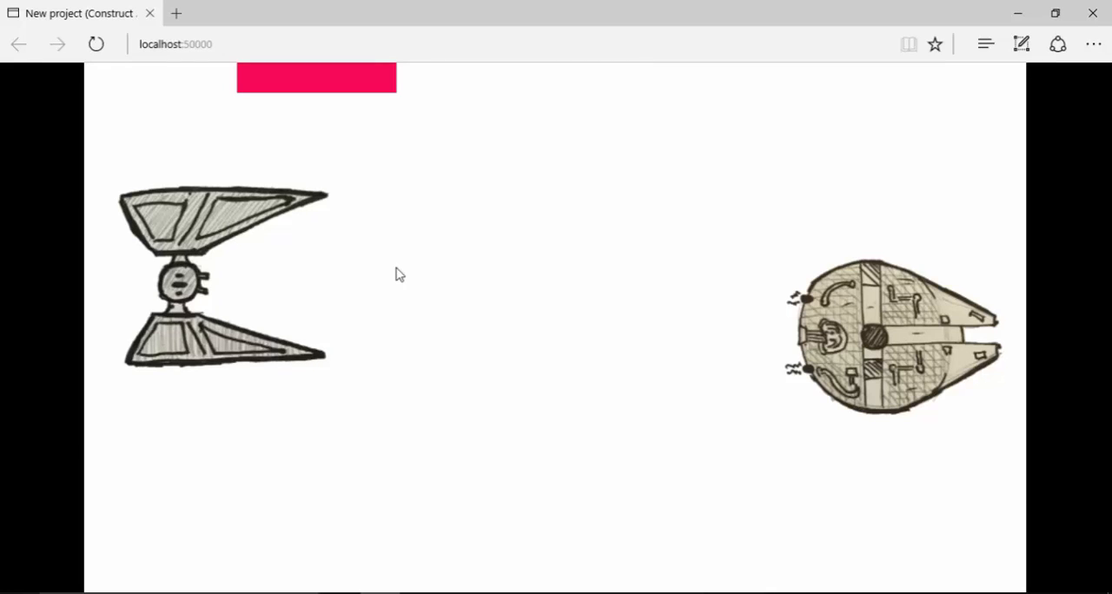
key("alt+Tab")
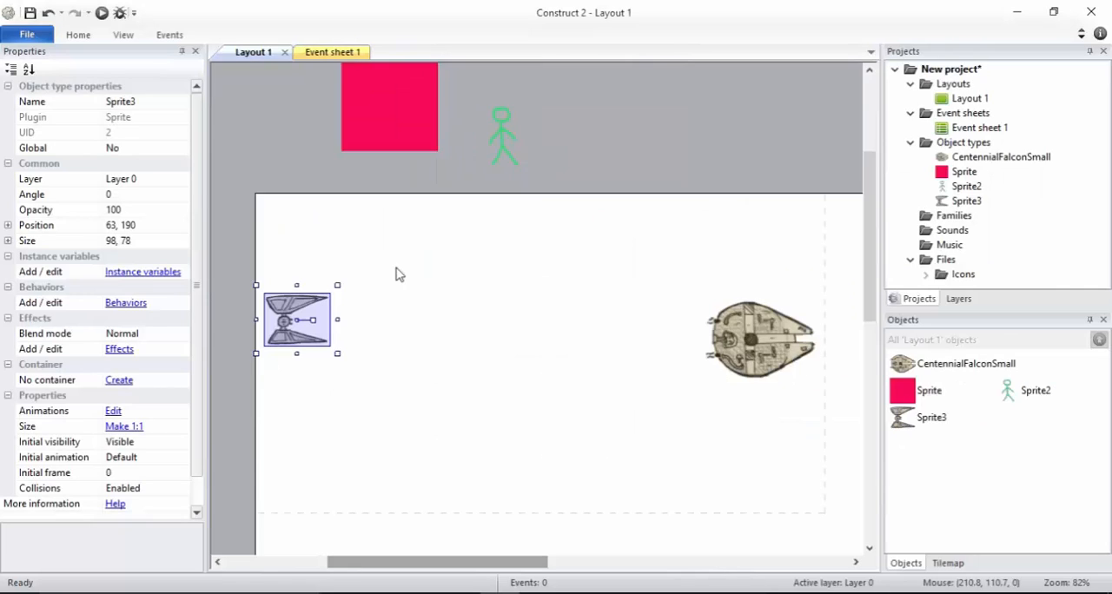
Rename the fighter sprite to enemy
left_click(916, 420)
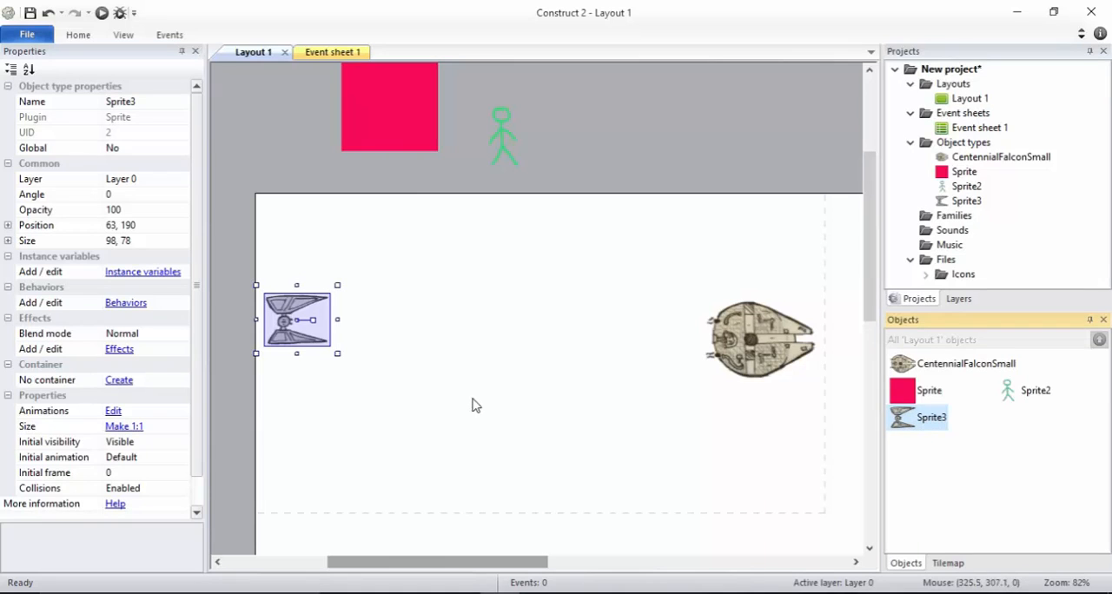
left_click(283, 319)
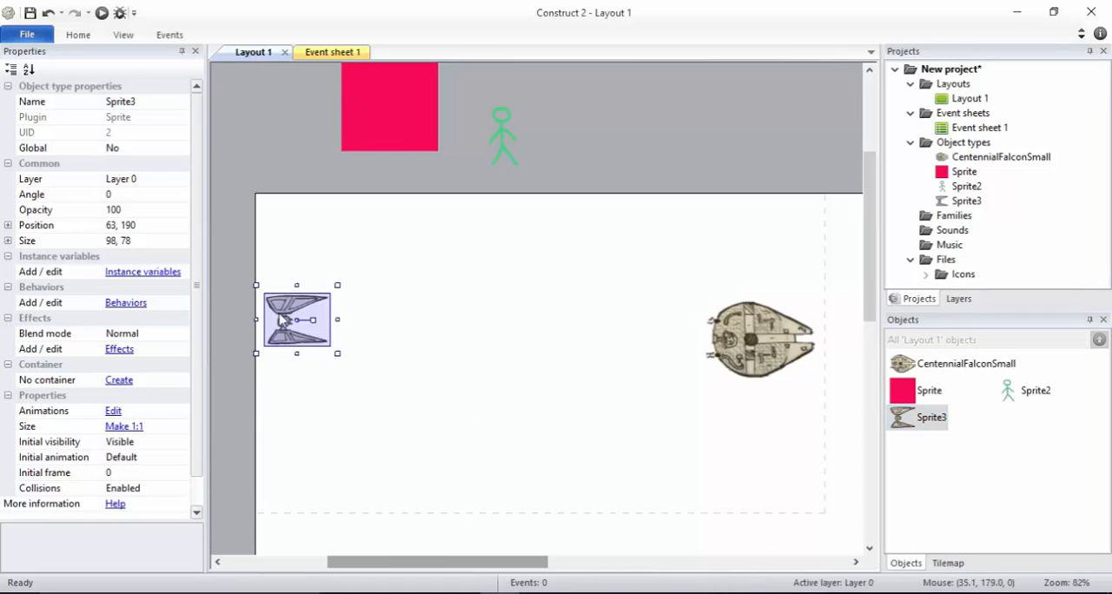
left_click(148, 101)
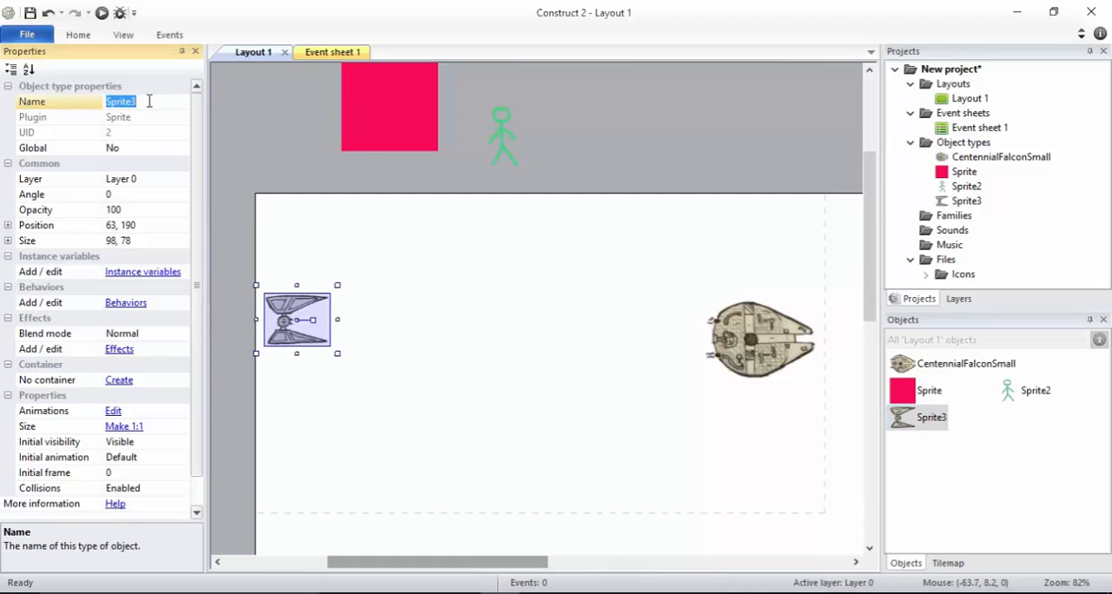
type("enemy")
key("Return")
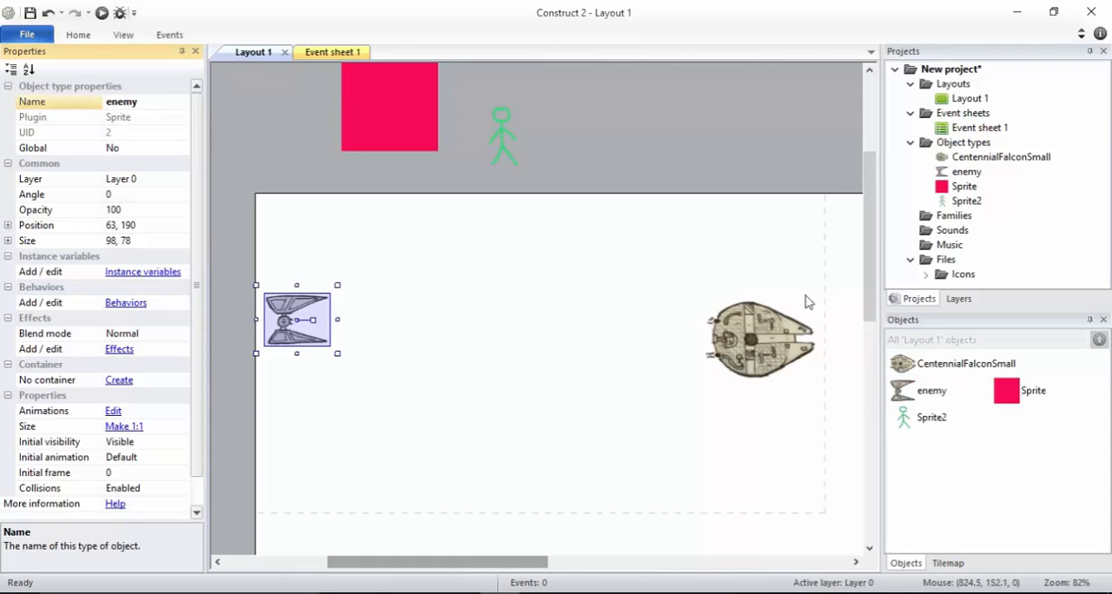
Rename the CentennialFalconSmall sprite to eagle
left_click(785, 340)
left_click(157, 100)
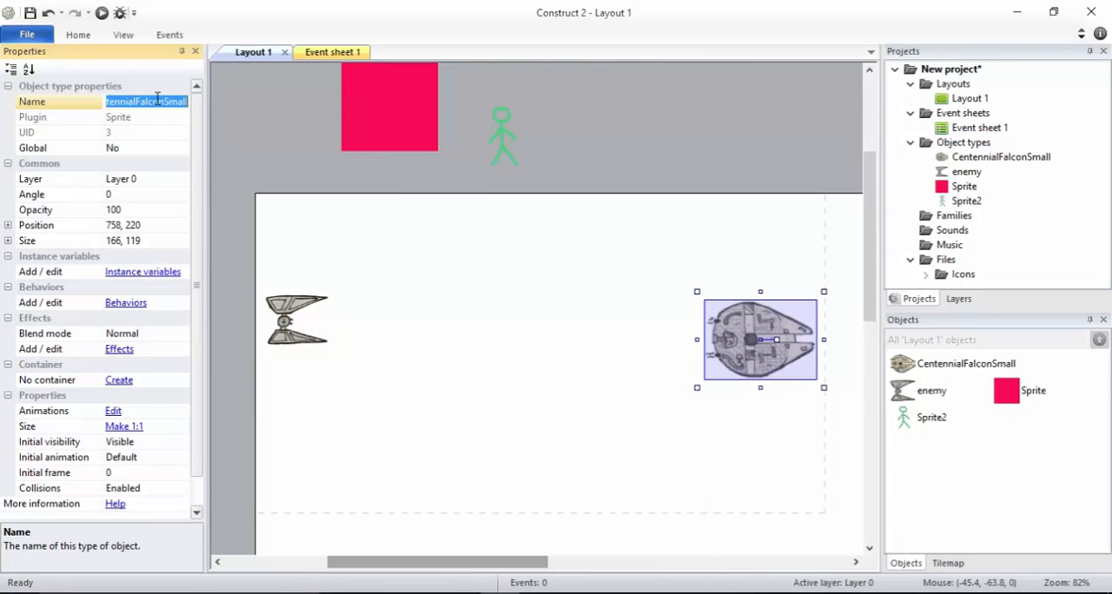
type("eagle")
key("Return")
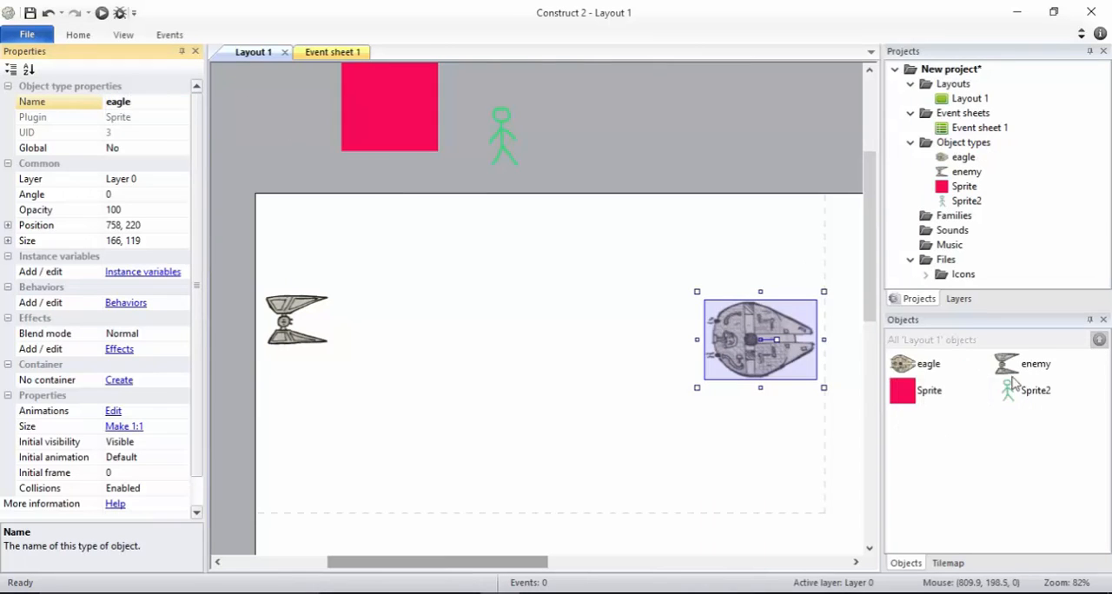
Look at the two unnamed sprites, and move the enemy over to the eagle and back to about 74, 157
left_click(919, 393)
left_click(1038, 393)
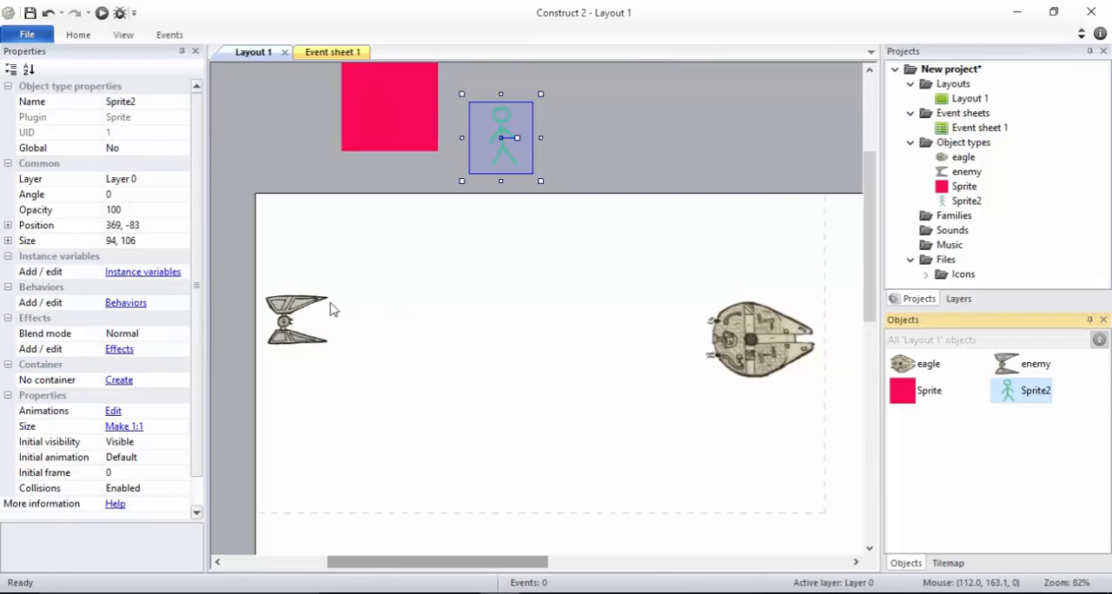
left_click(303, 306)
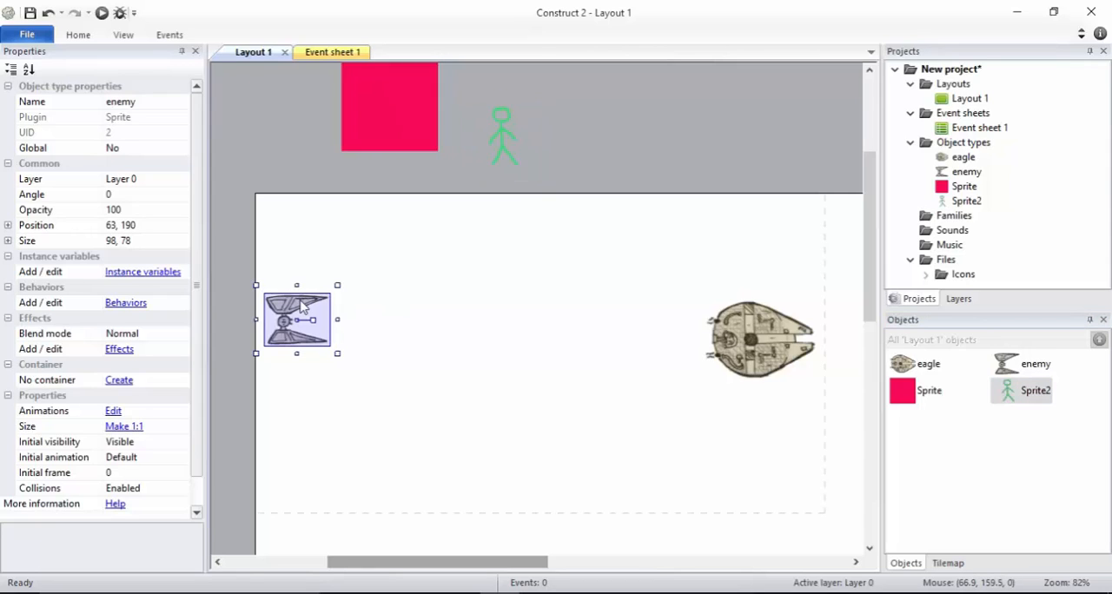
left_click_drag(302, 306, 735, 327)
left_click_drag(648, 322, 341, 298)
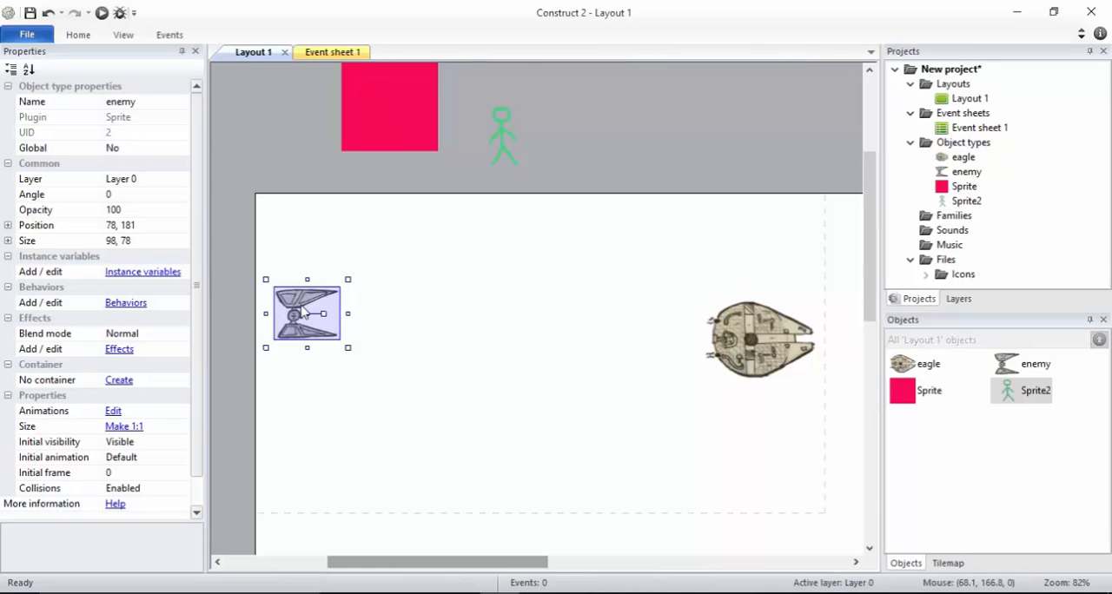
left_click_drag(303, 311, 355, 328)
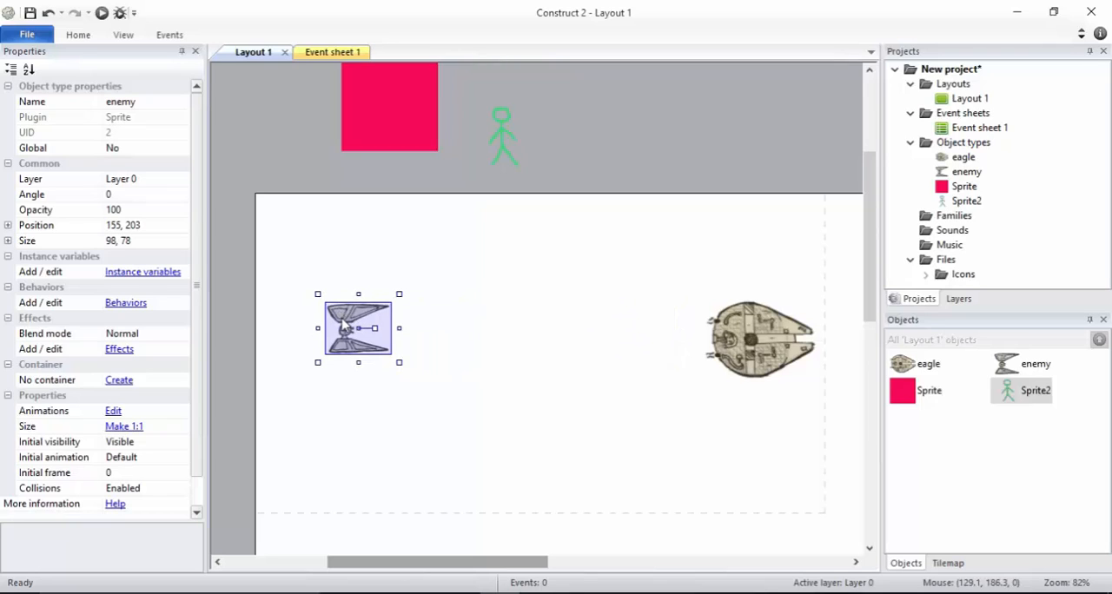
left_click_drag(345, 324, 290, 299)
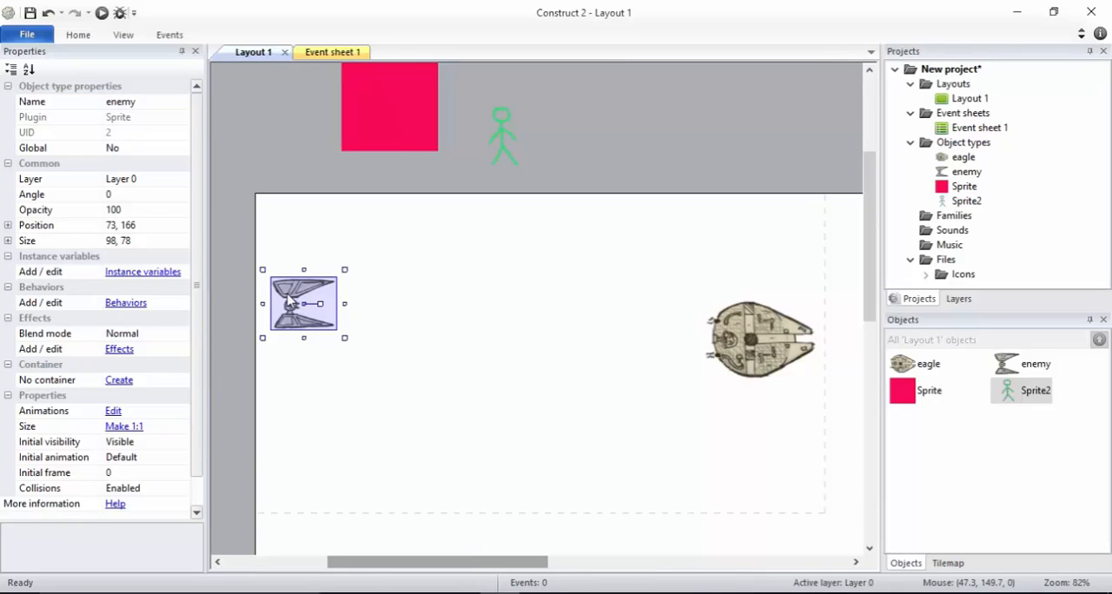
mouse_move(290, 300)
left_mouse_down()
mouse_move(594, 363)
mouse_move(678, 343)
mouse_move(274, 296)
mouse_move(289, 290)
left_mouse_up()
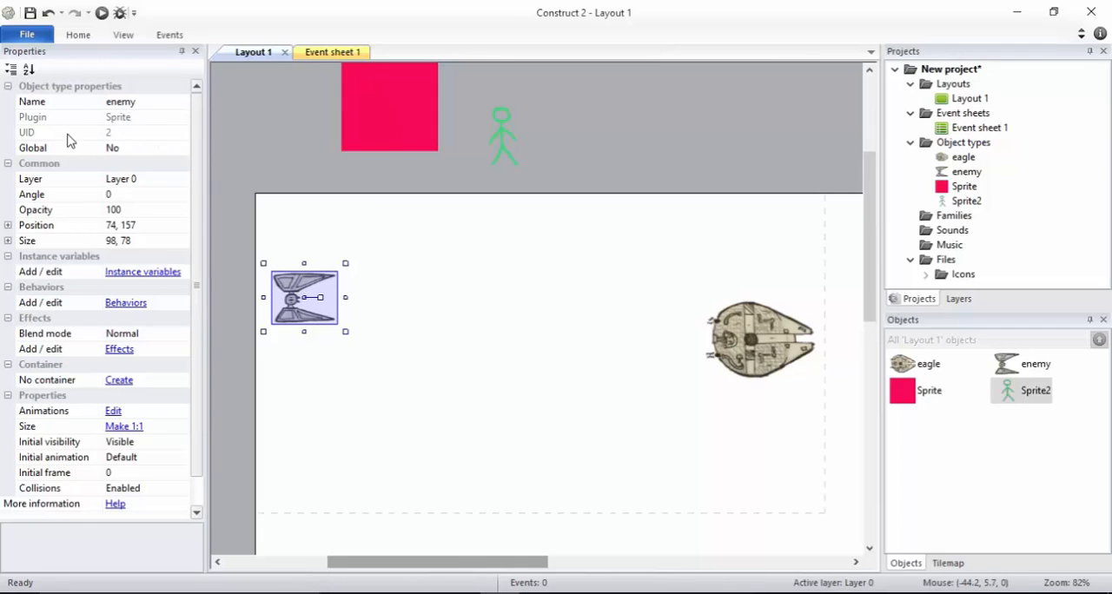
Compare the properties of the eagle, Layout 1 and the enemy, including the enemy's position and size
left_click(765, 336)
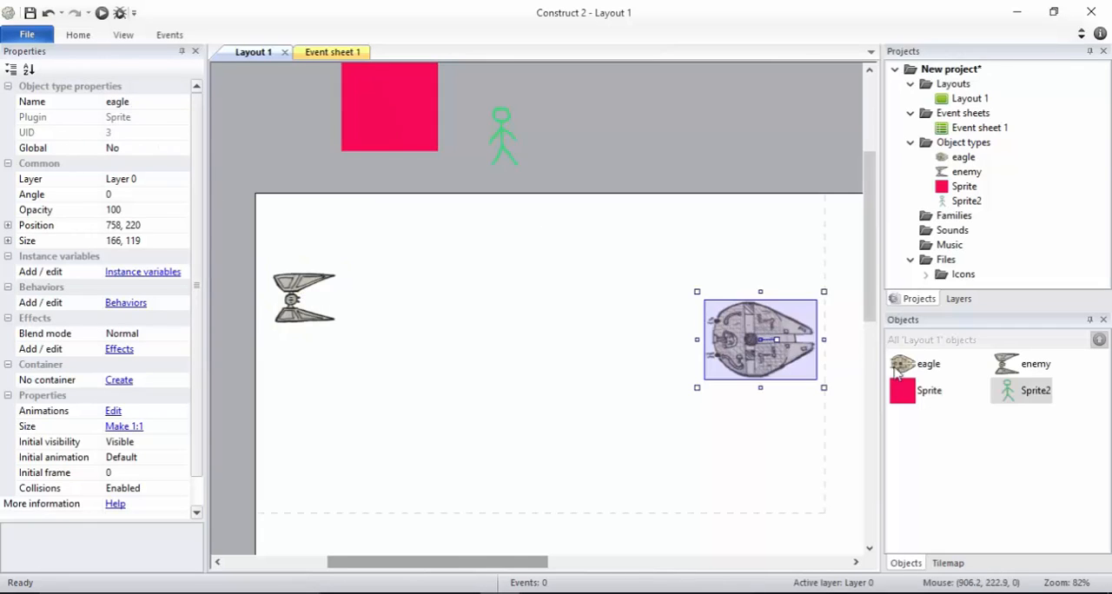
left_click(907, 365)
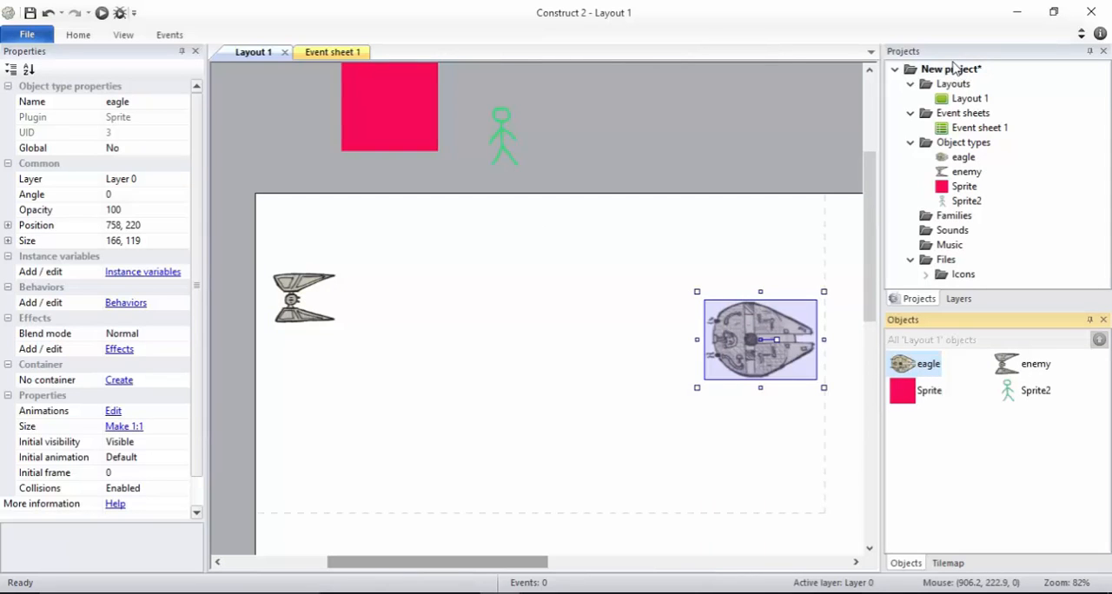
left_click(953, 69)
left_click(960, 99)
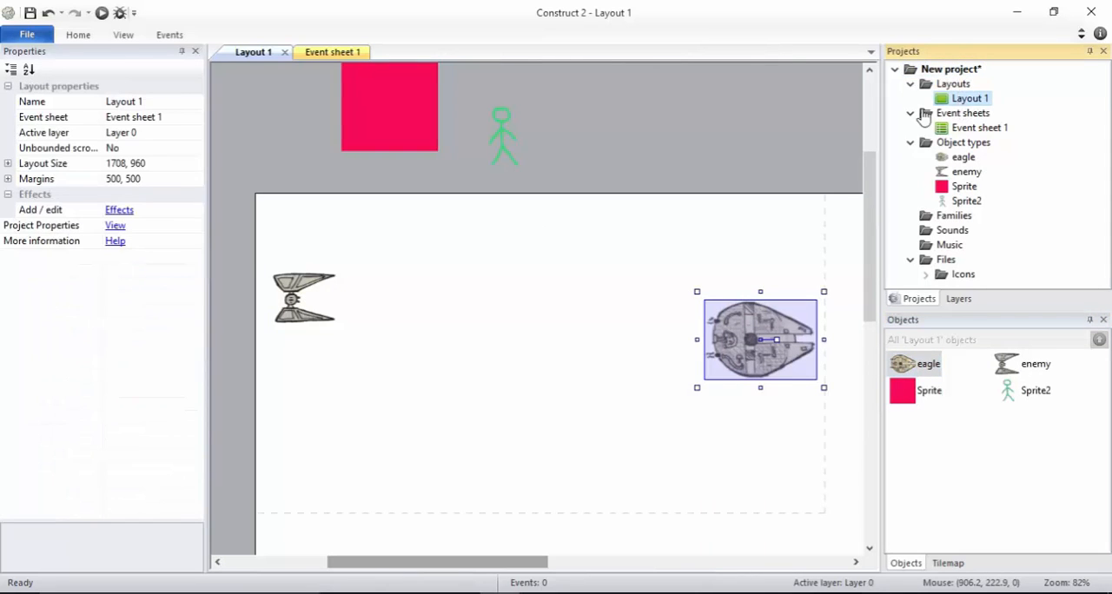
left_click(309, 292)
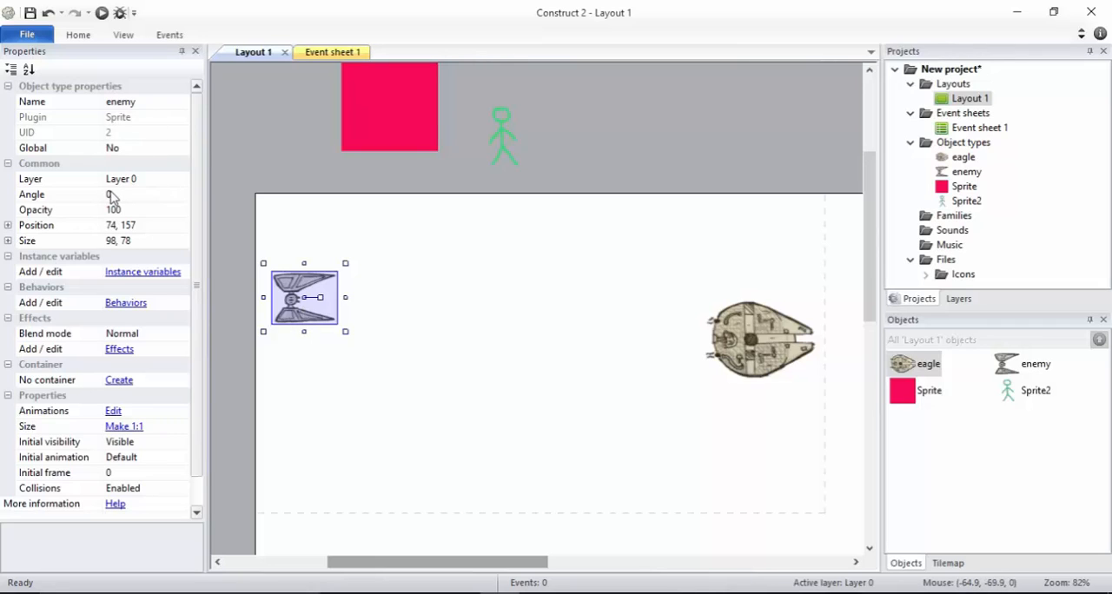
left_click(126, 221)
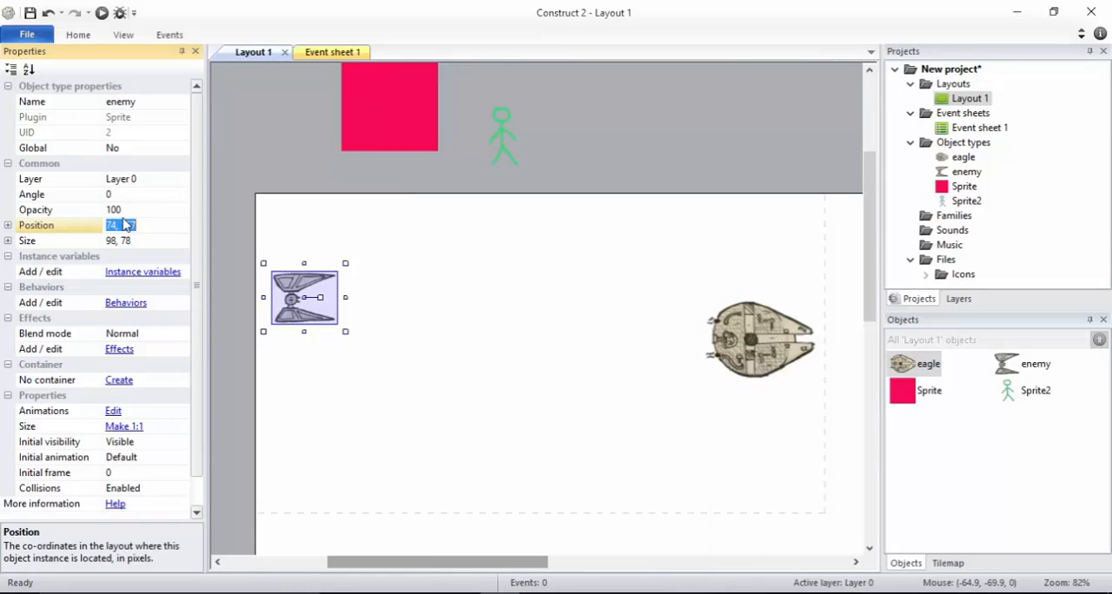
left_click(126, 205)
left_click(127, 244)
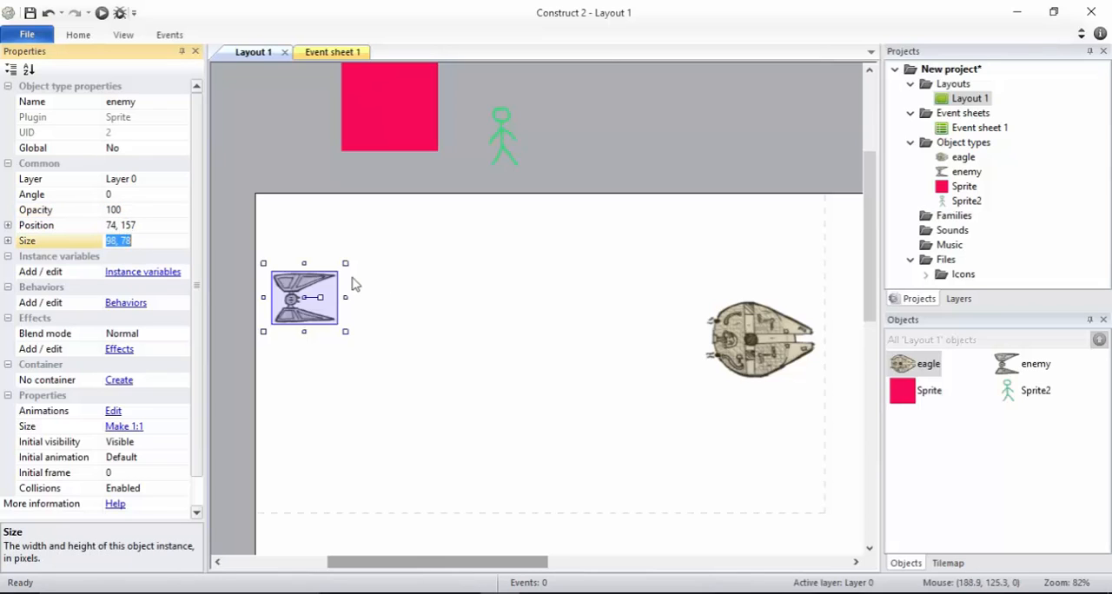
Move the enemy up and across the layout, and nudge it down, right and back left to about 135, 151
left_click(323, 285)
left_click_drag(323, 280, 365, 239)
key("Down")
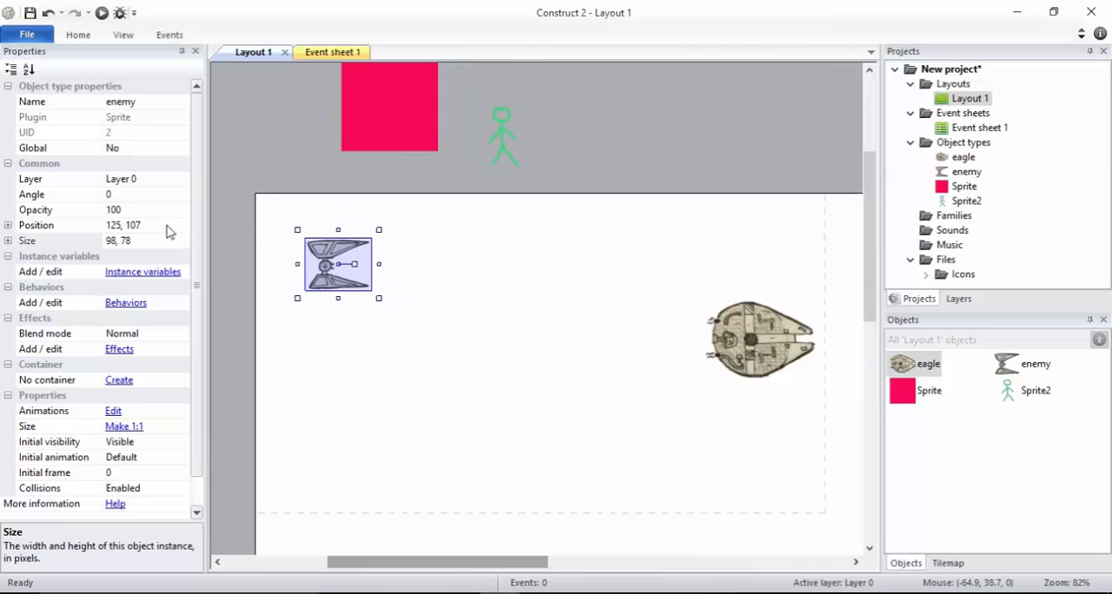
key("Down")
key("Down")
key("Down")
key("Down")
key("Down")
key("Down")
key("Down")
key("Down")
key("Down")
key("Down")
key("Down")
key("Down")
key("Down")
key("Down")
key("Down")
key("Down")
key("Down")
key("Down")
key("Down")
key("Down")
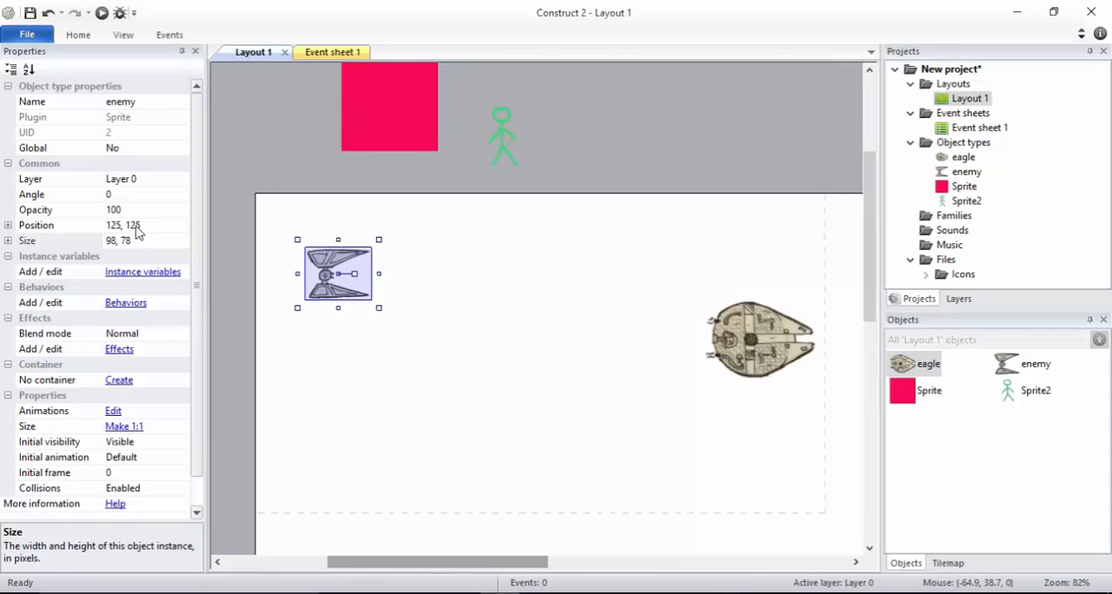
key("Down")
key("Down")
key("Down")
key("Down")
key("Down")
key("Down")
key("Down")
key("Down")
key("Down")
key("Right")
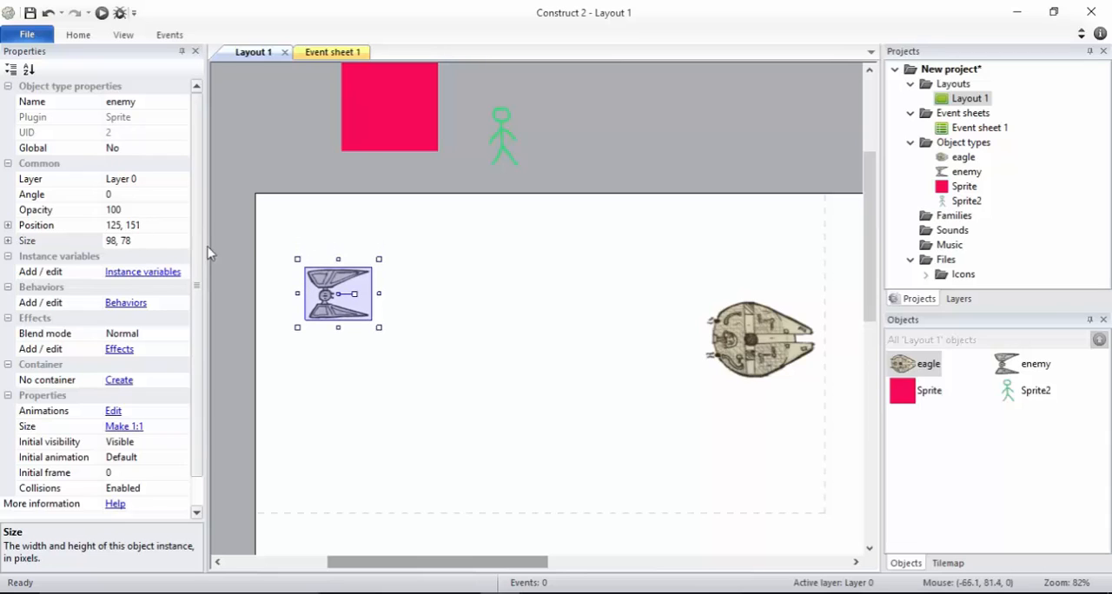
key("Down")
key("Down")
key("Down")
key("Right")
key("Right")
key("Right")
key("Right")
key("Right")
key("Right")
key("Right")
key("Right")
key("Right")
key("Right")
key("Right")
key("Right")
key("Right")
key("Right")
key("Right")
key("Right")
key("Right")
key("Right")
key("Right")
key("Right")
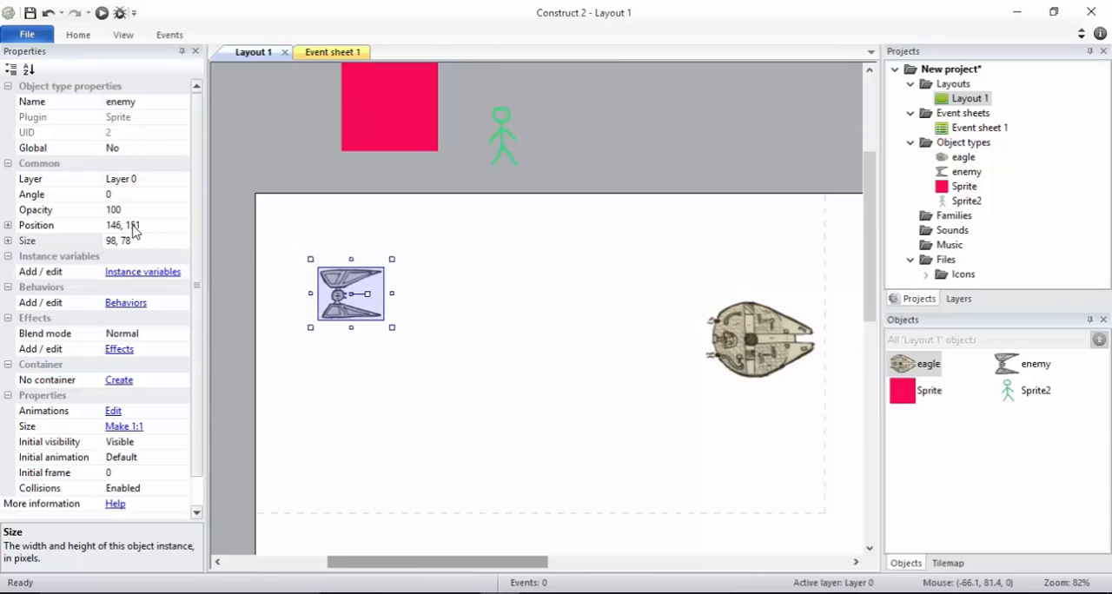
key("Left")
key("Left")
key("Left")
key("Left")
key("Left")
key("Left")
key("Left")
key("Left")
key("Left")
key("Left")
key("Left")
key("Left")
key("Left")
key("Left")
key("Left")
key("Left")
key("Left")
key("Left")
key("Left")
key("Left")
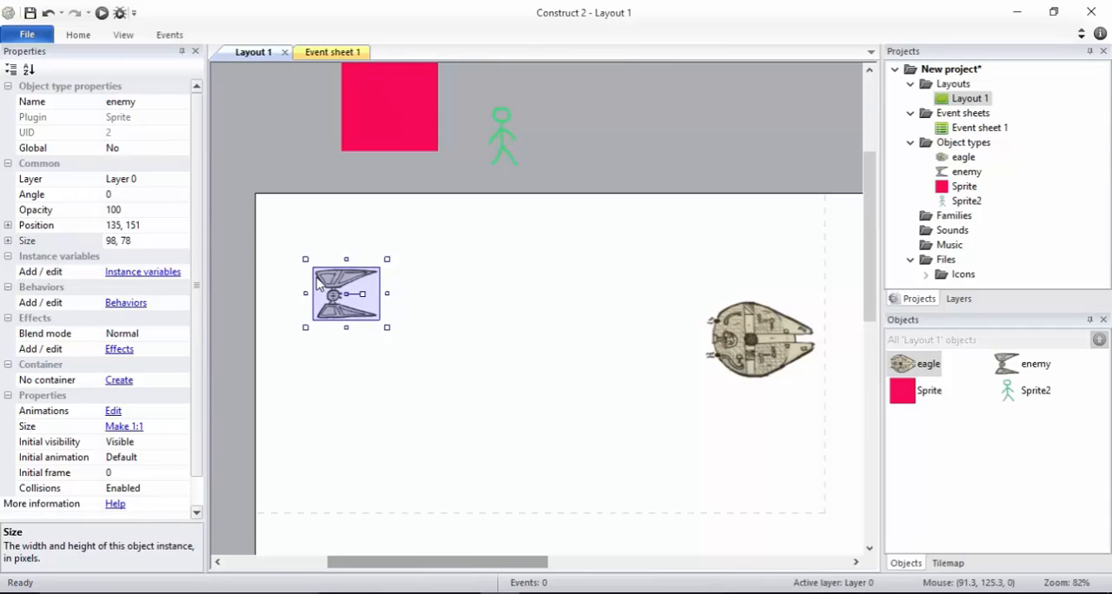
Move the enemy to about 65, 212 in the layout and add the Bullet behavior to it
left_click_drag(326, 295, 286, 337)
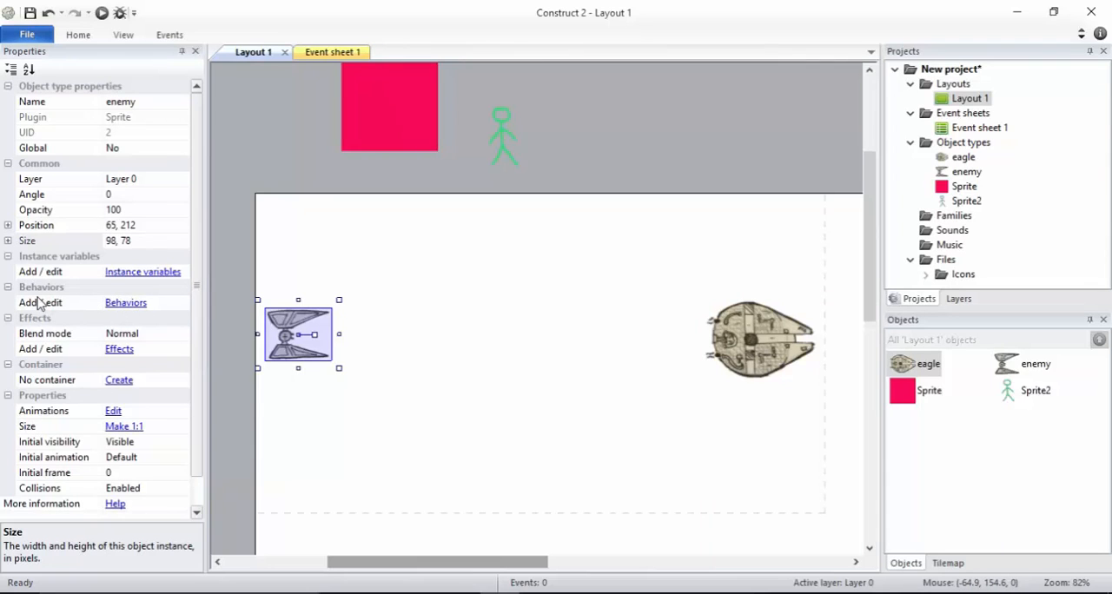
left_click(126, 303)
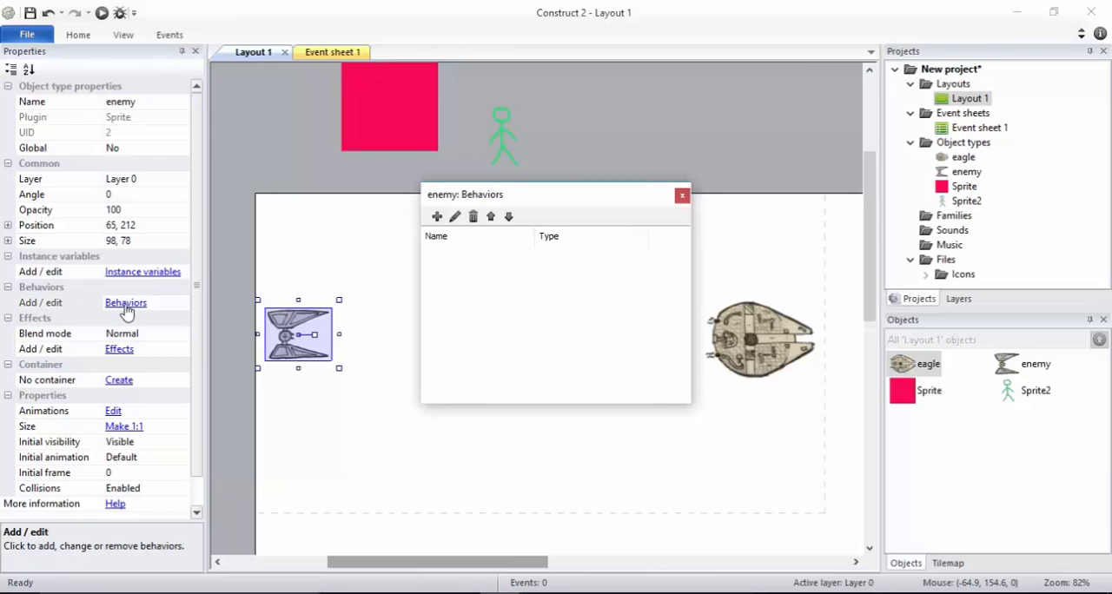
left_click(437, 218)
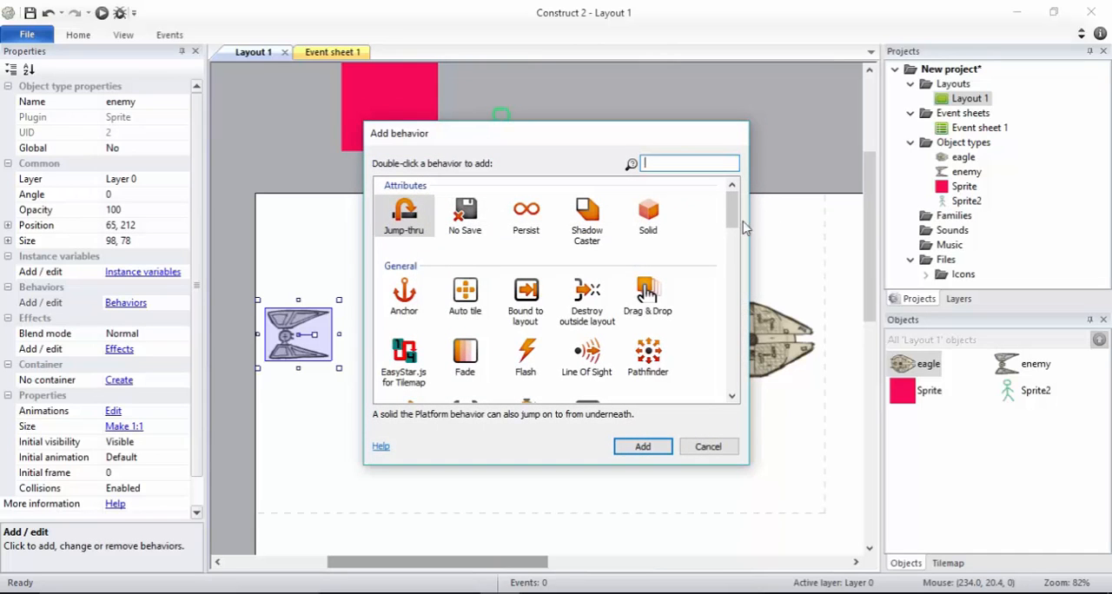
left_click_drag(732, 220, 732, 248)
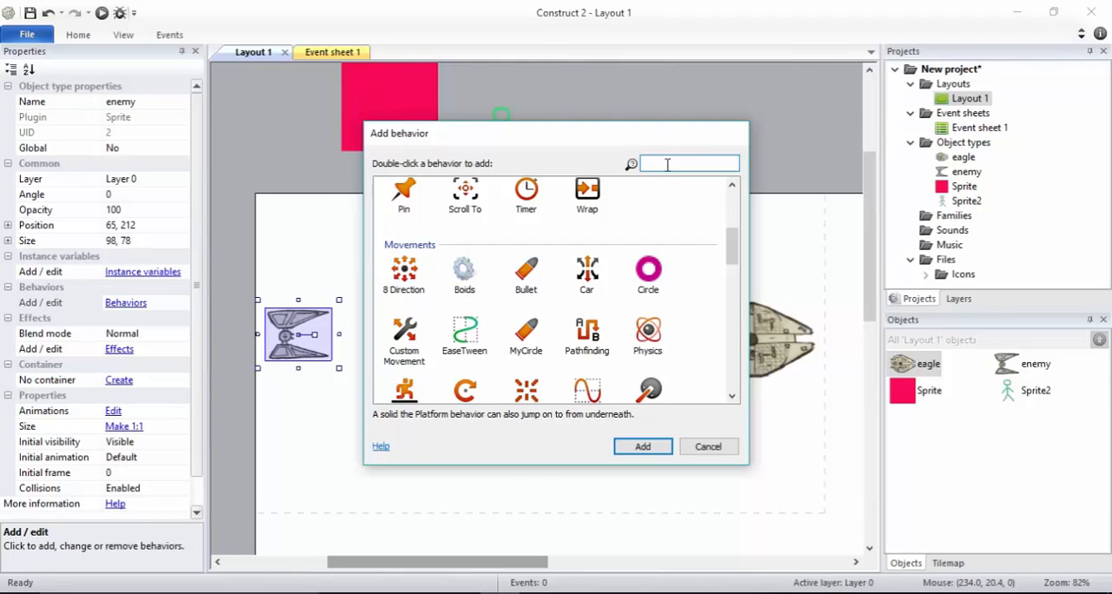
type("bull")
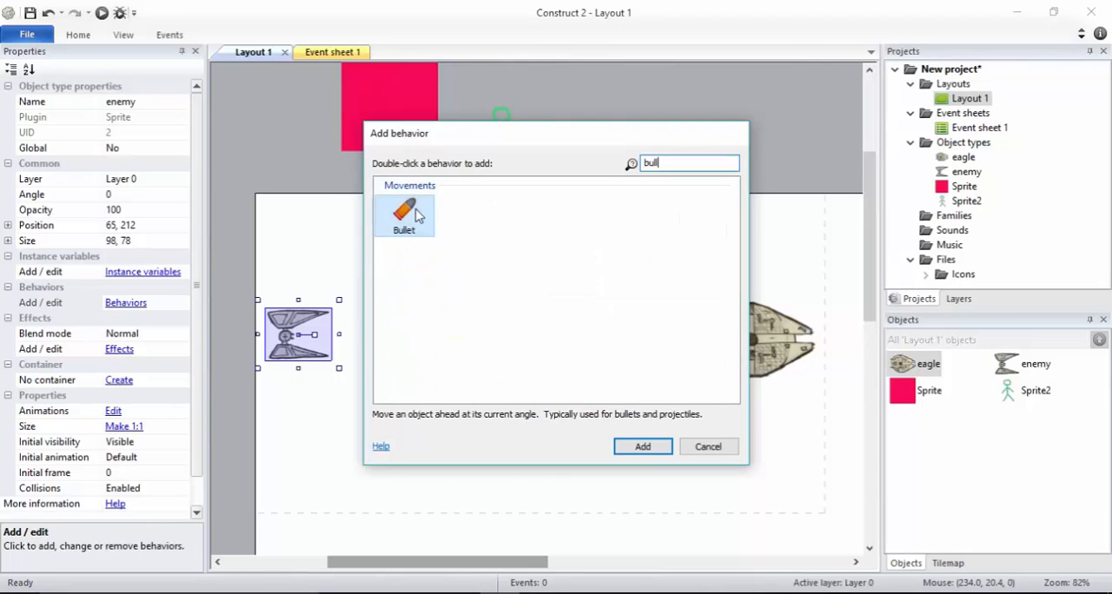
double_click(415, 214)
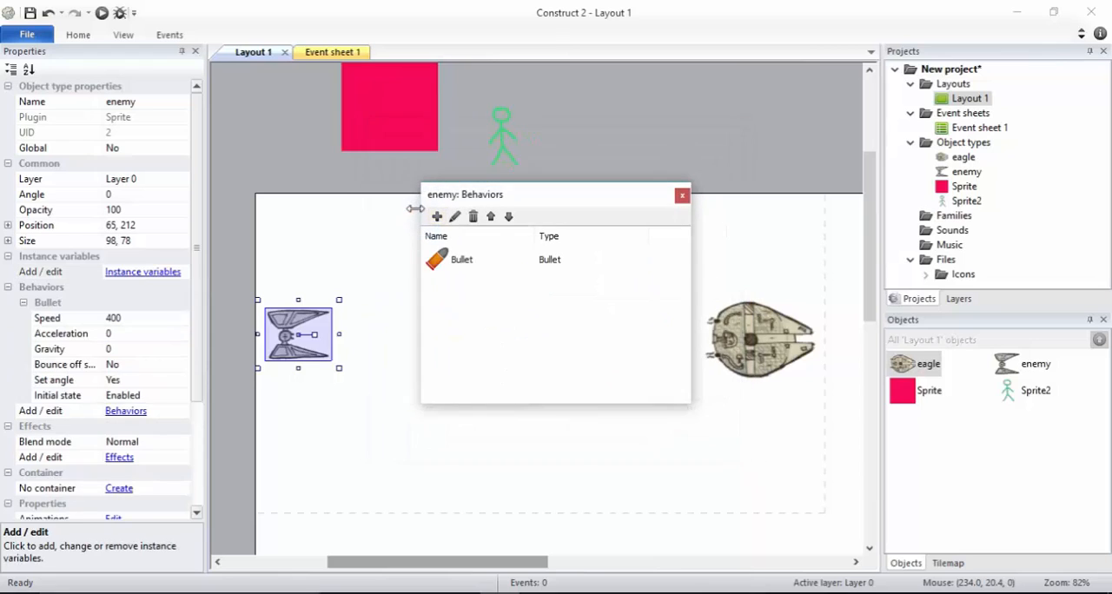
left_click(684, 199)
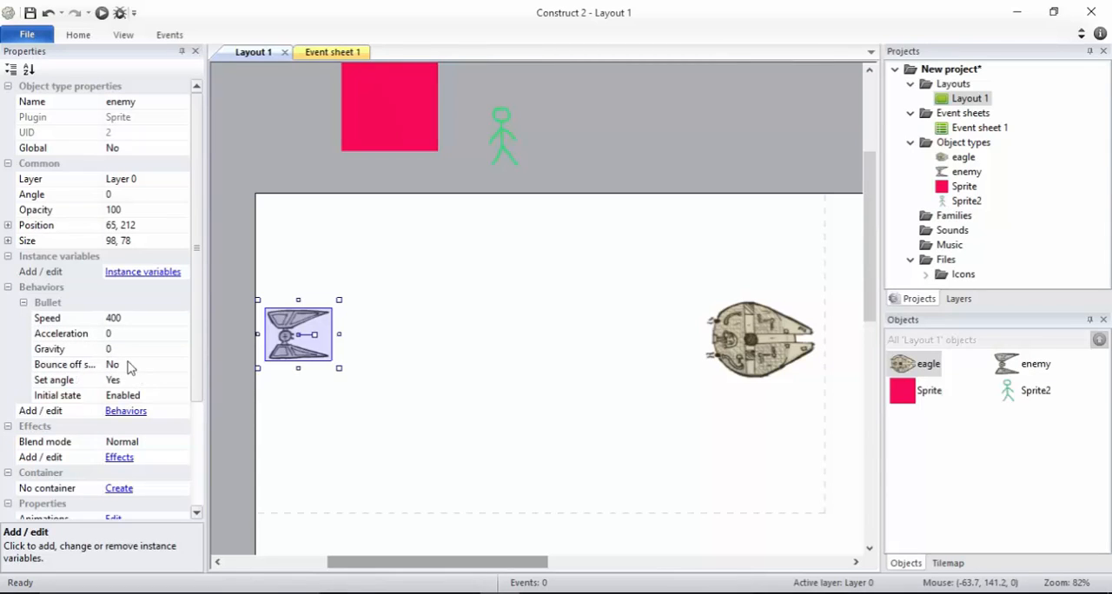
Widen the property names column, and run the layout to preview the enemy's movement before returning to the editor
left_click_drag(100, 314, 116, 311)
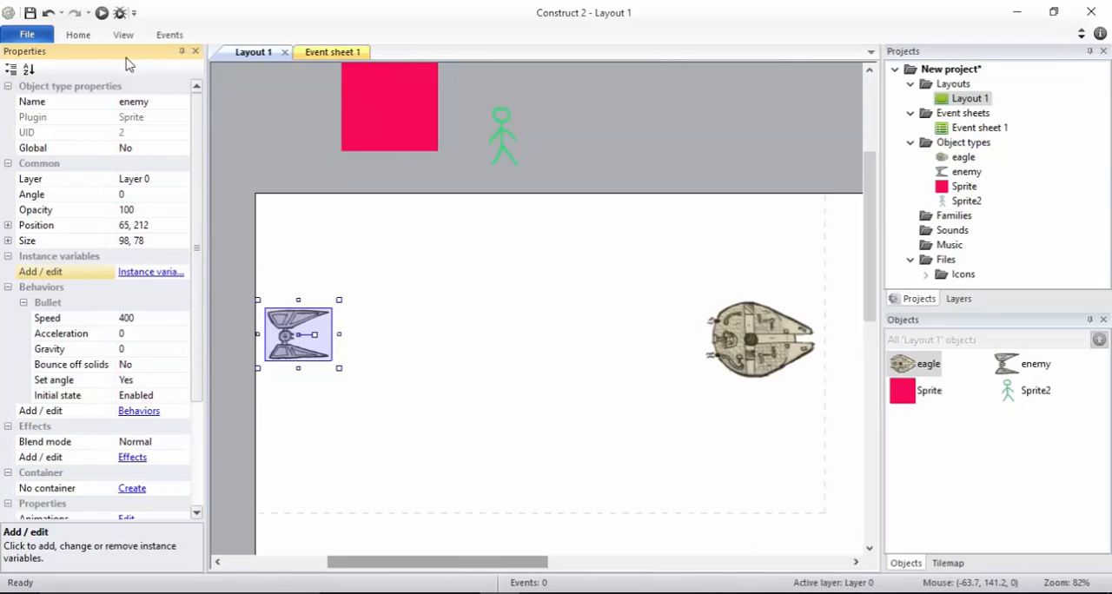
left_click(102, 14)
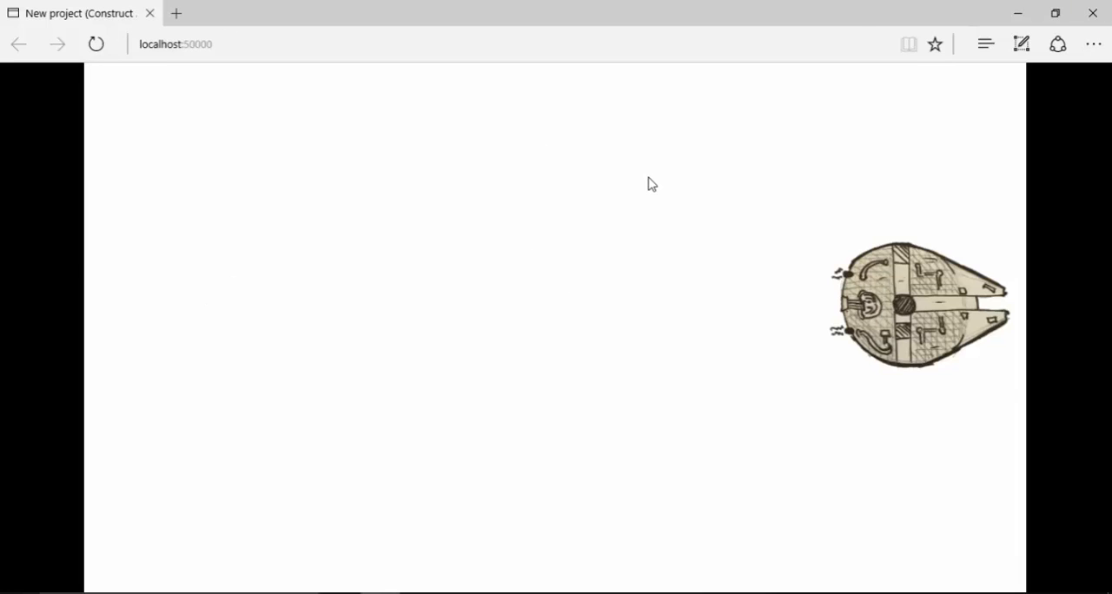
key("alt+Tab")
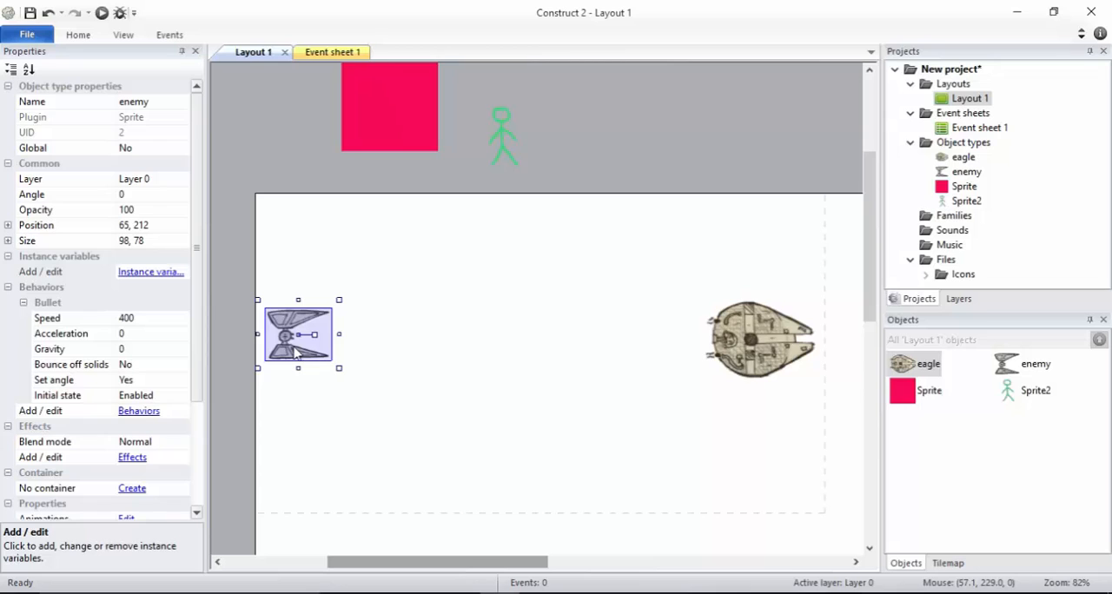
Add two copies of the enemy at about 105, 78 and 139, 355, and preview the layout
left_click_drag(295, 350, 311, 280, "ctrl")
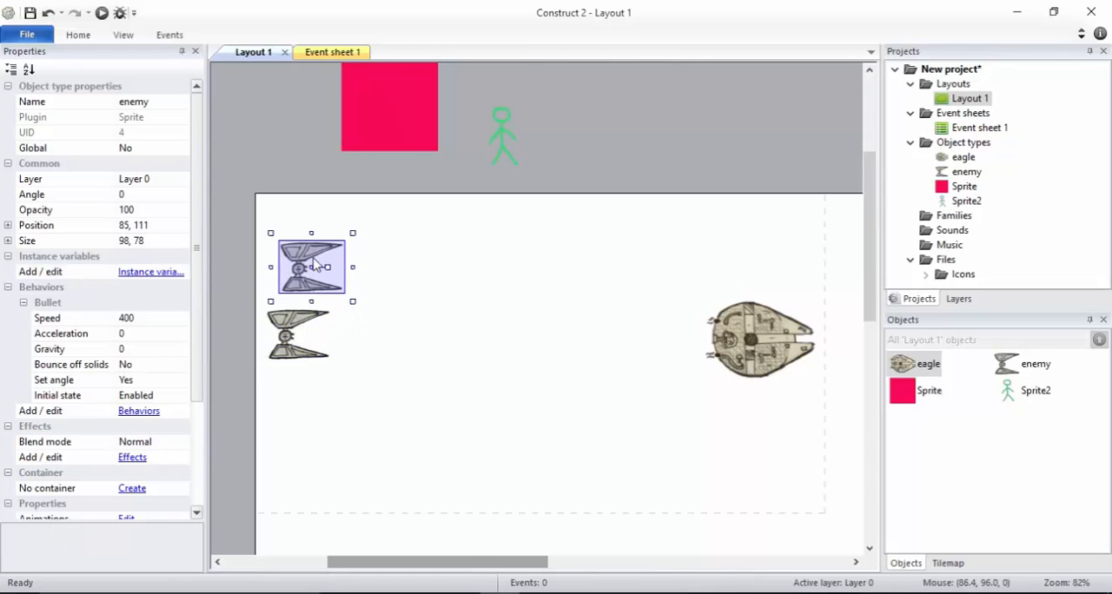
left_click_drag(311, 272, 353, 439, "ctrl")
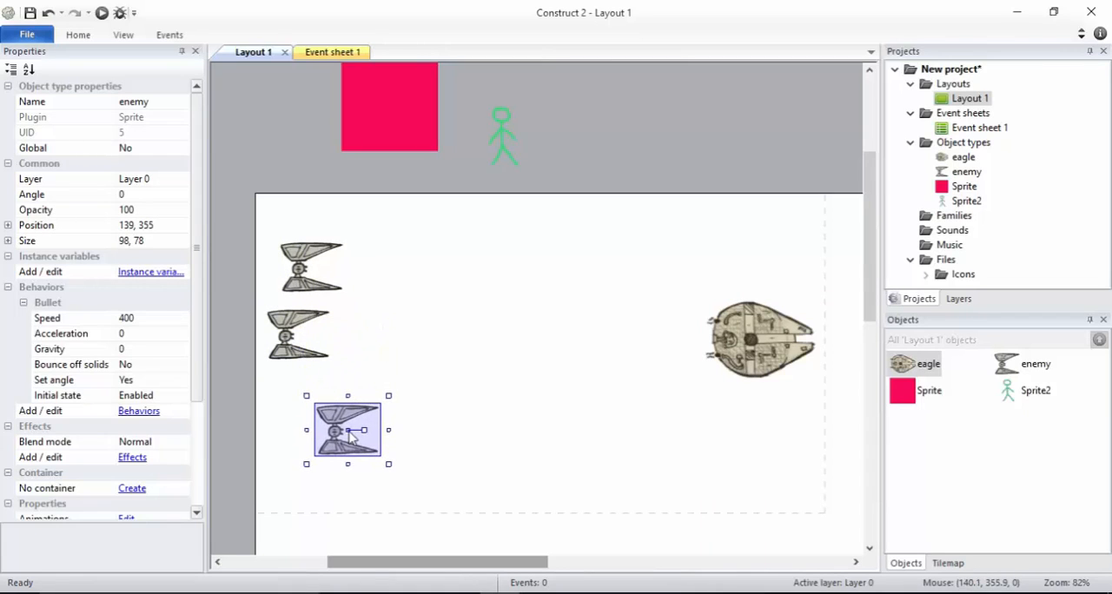
left_click_drag(314, 269, 328, 250)
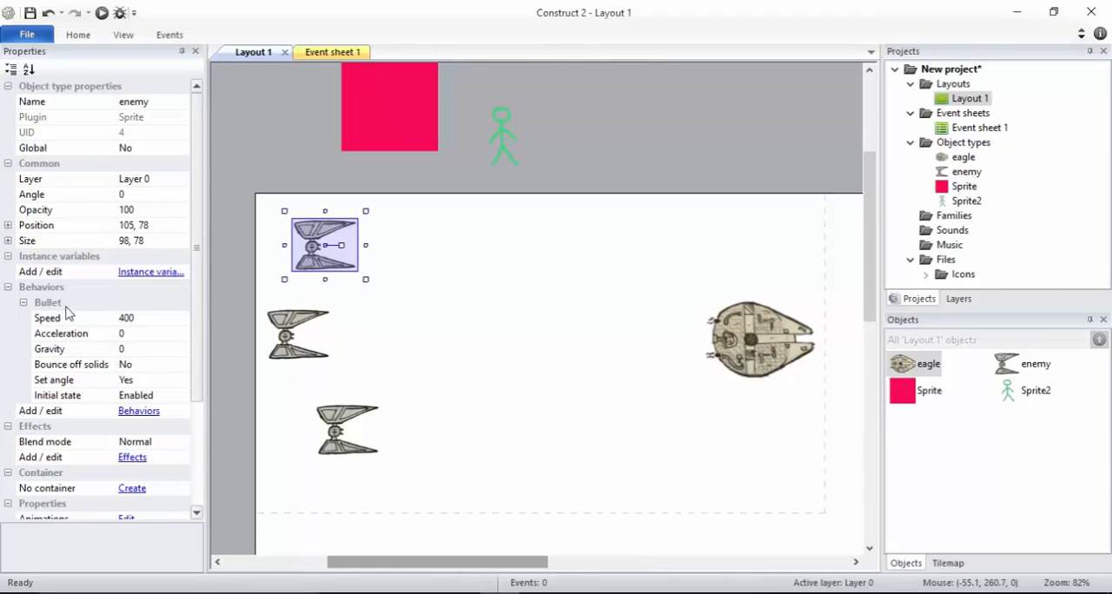
left_click(101, 14)
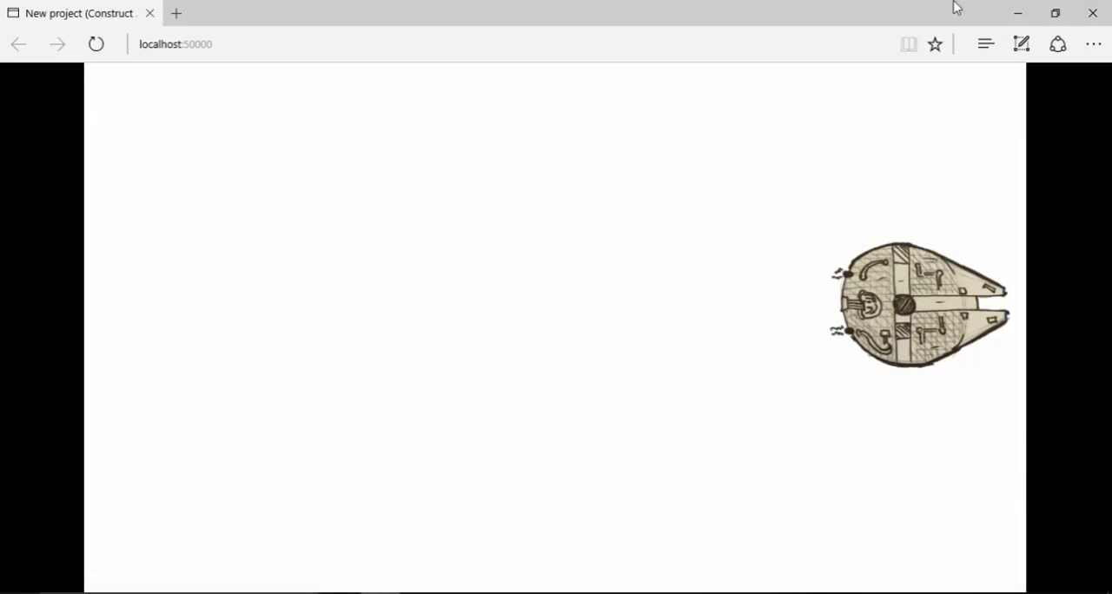
key("alt+Tab")
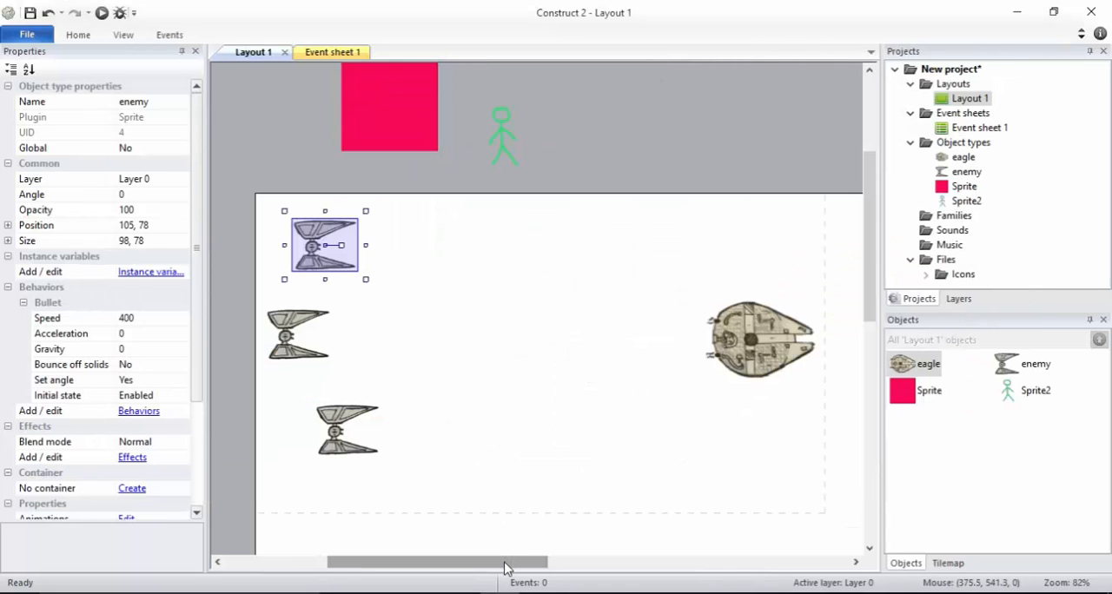
Move the two enemy copies outside the layout to about -78, 88 and -245, 393, and preview the layout again
left_click_drag(507, 566, 433, 563)
left_click_drag(541, 237, 420, 244)
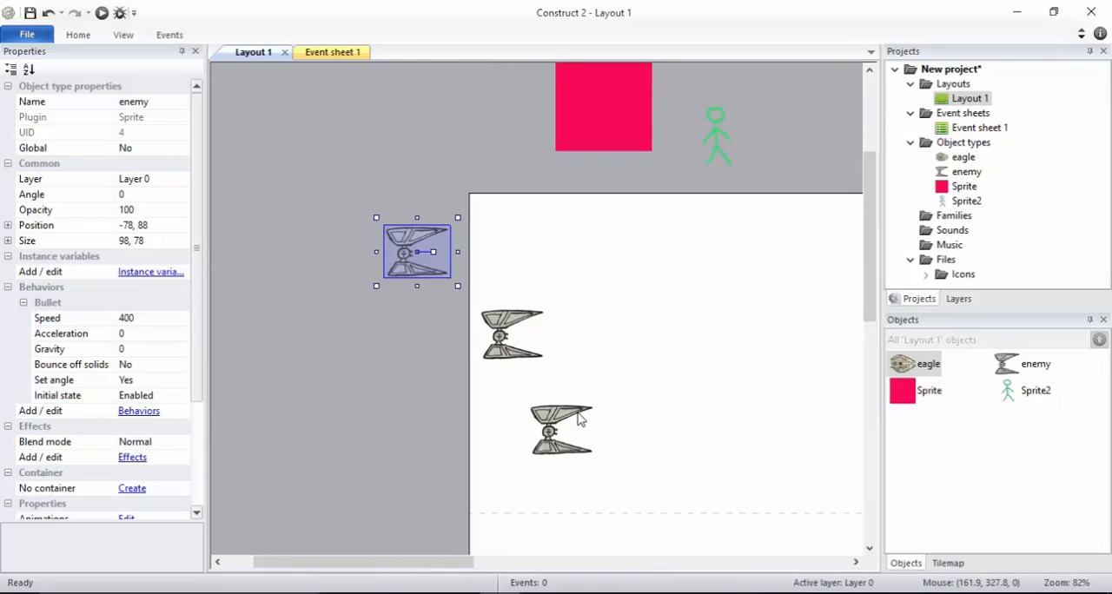
left_click_drag(580, 417, 323, 445)
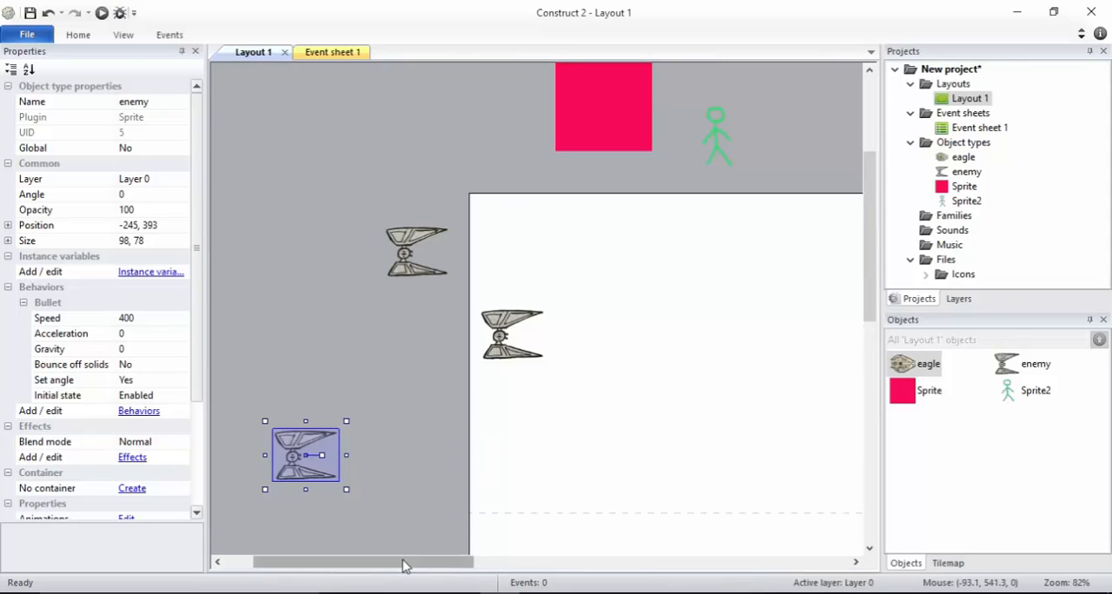
left_click_drag(405, 563, 486, 562)
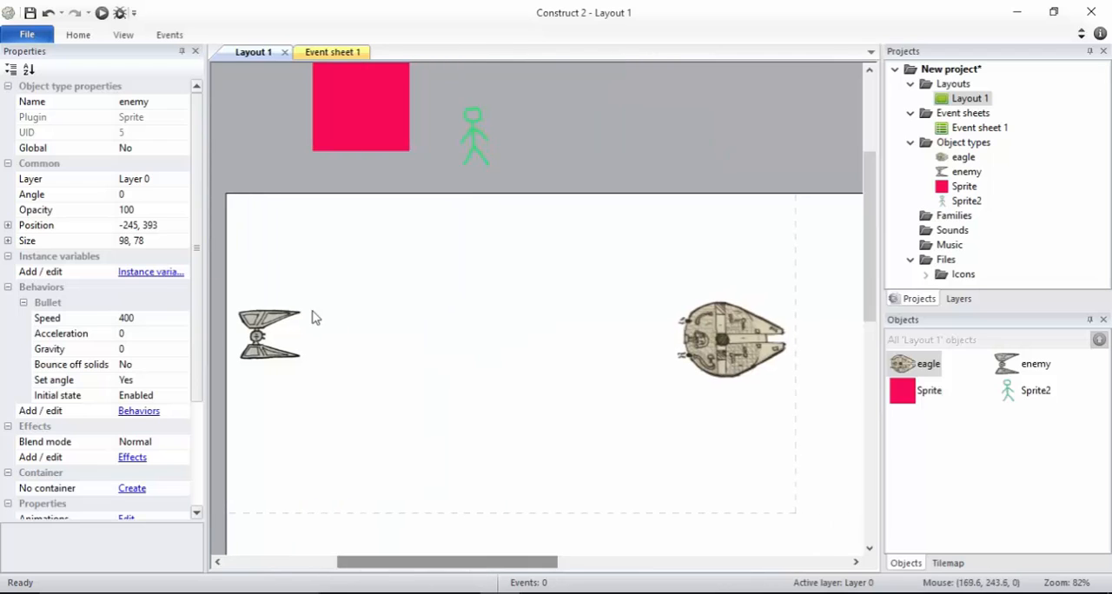
left_click(98, 15)
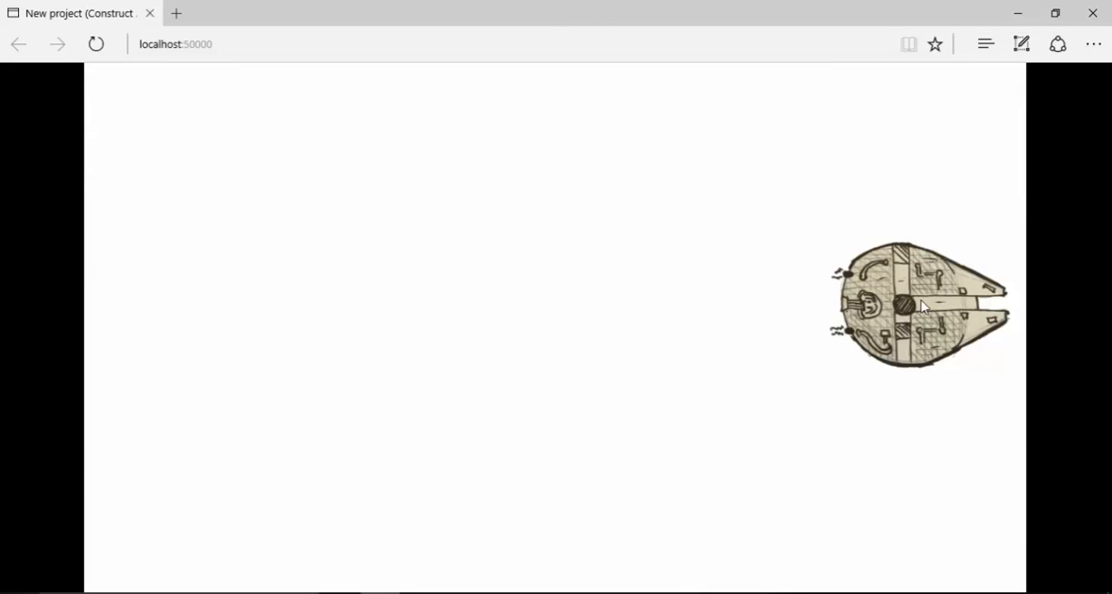
key("alt+Tab")
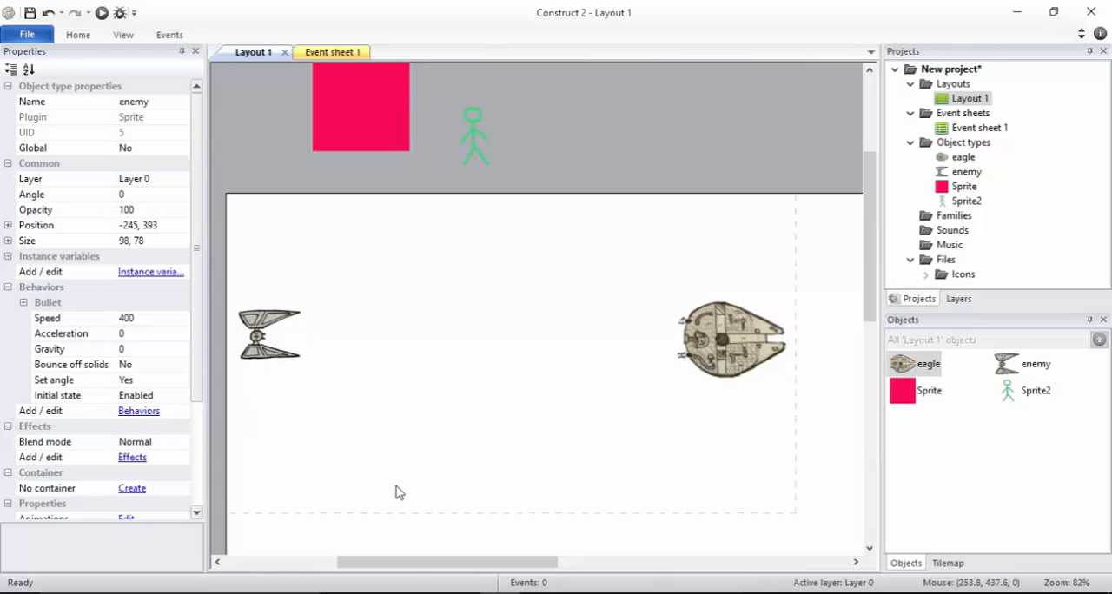
Look over the enemies placed outside the layout and view Event sheet 1 before returning to Layout 1
left_click_drag(414, 566, 391, 565)
left_click_drag(315, 562, 300, 562)
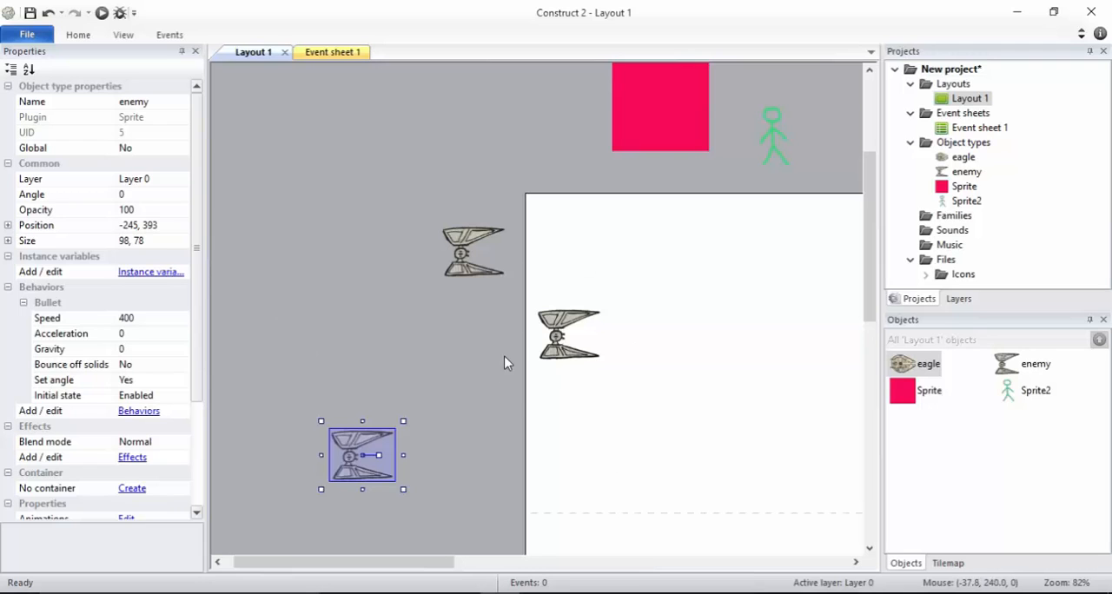
left_click_drag(335, 566, 437, 487)
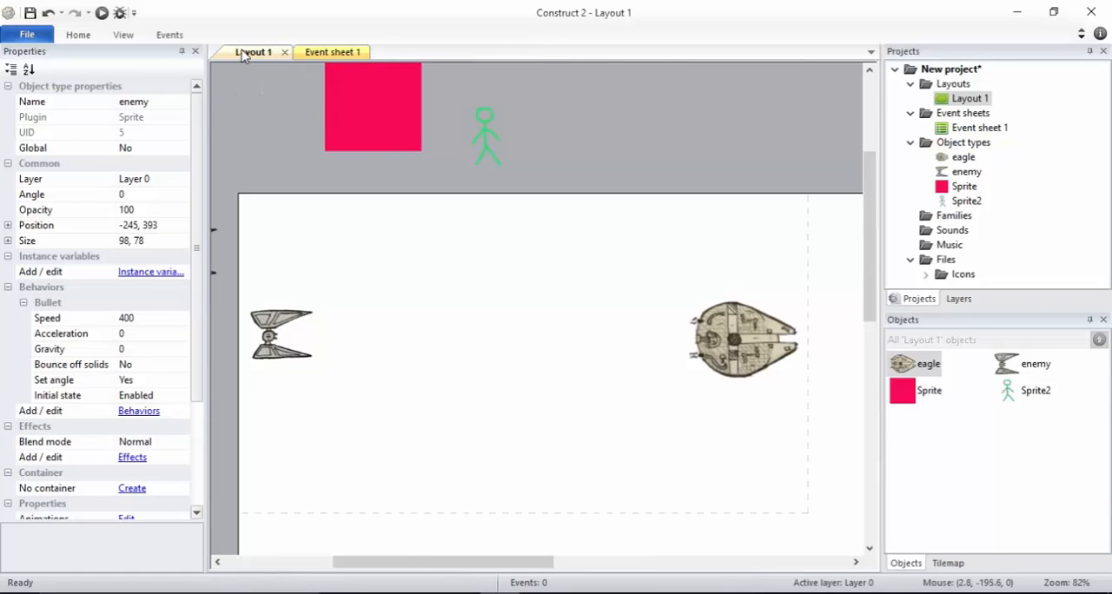
left_click(323, 54)
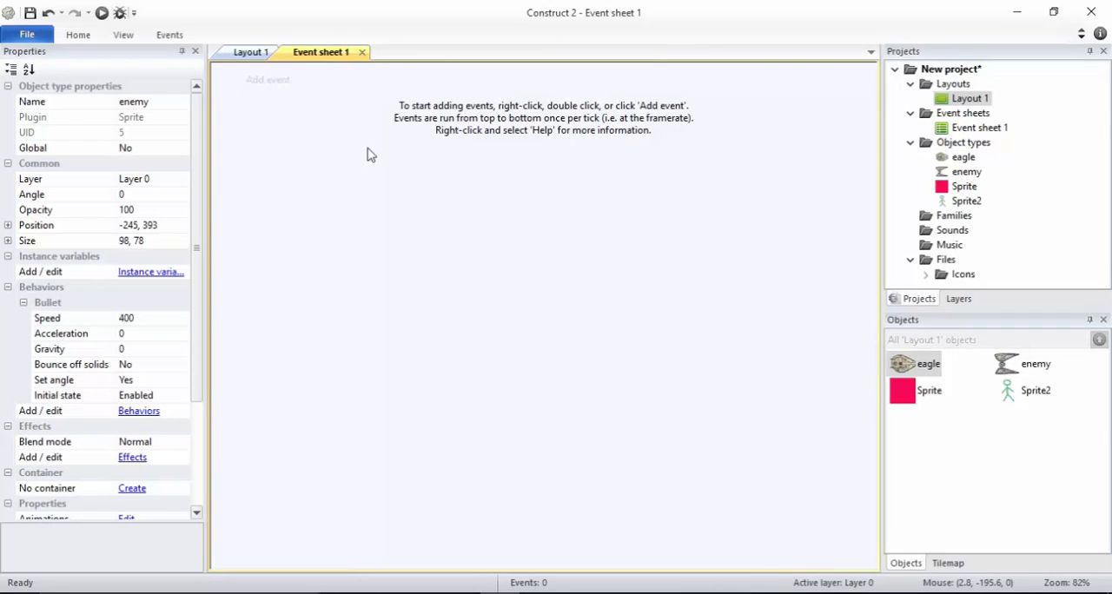
left_click(245, 53)
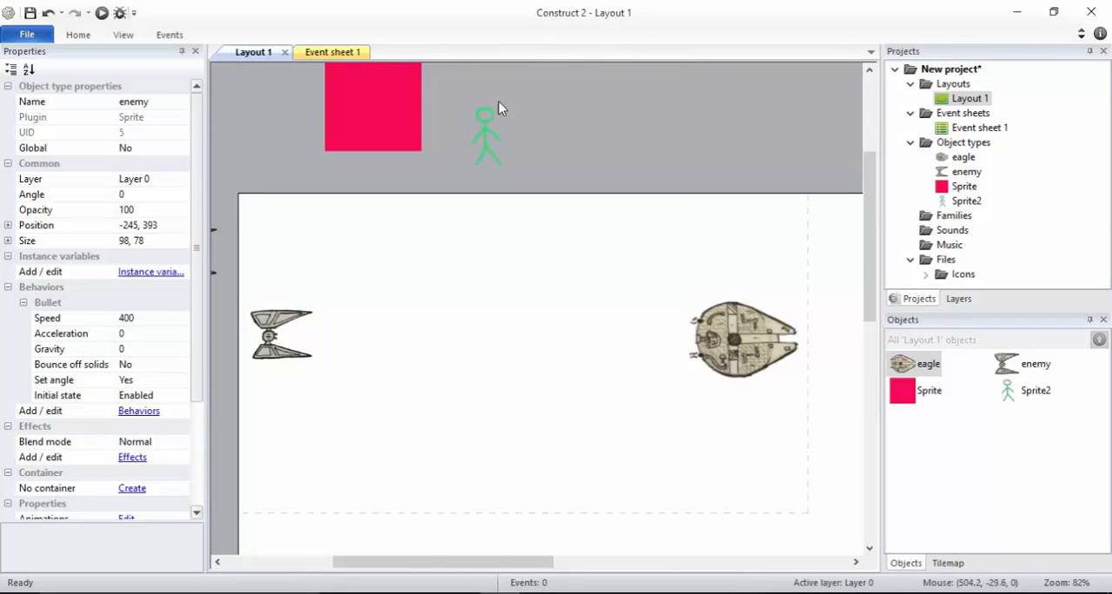
Start a new event in Event sheet 1 with the System condition Every X seconds
left_click(347, 53)
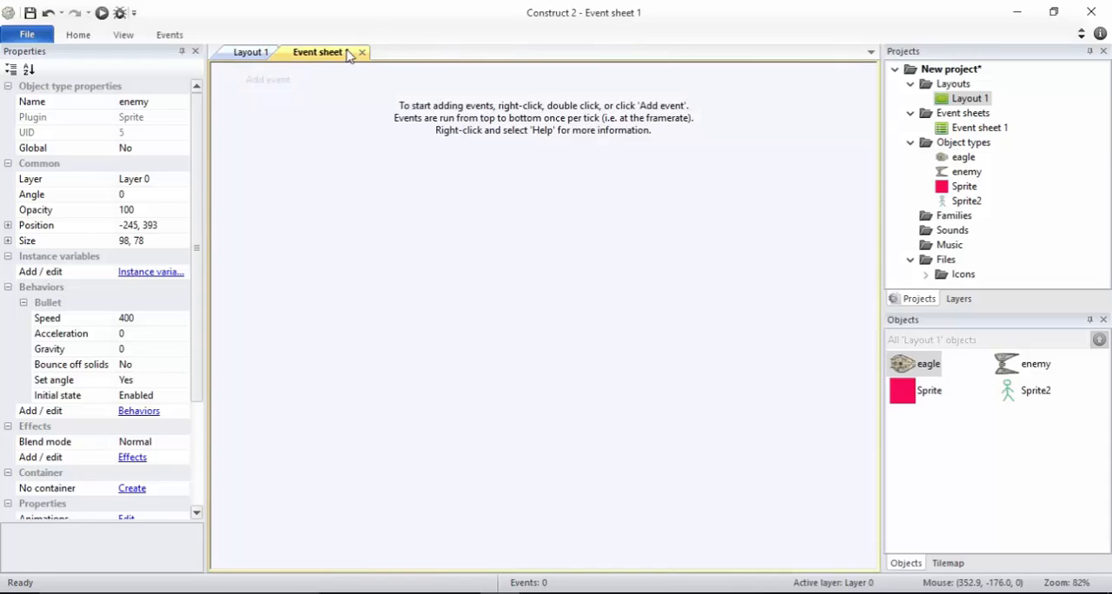
left_click(268, 80)
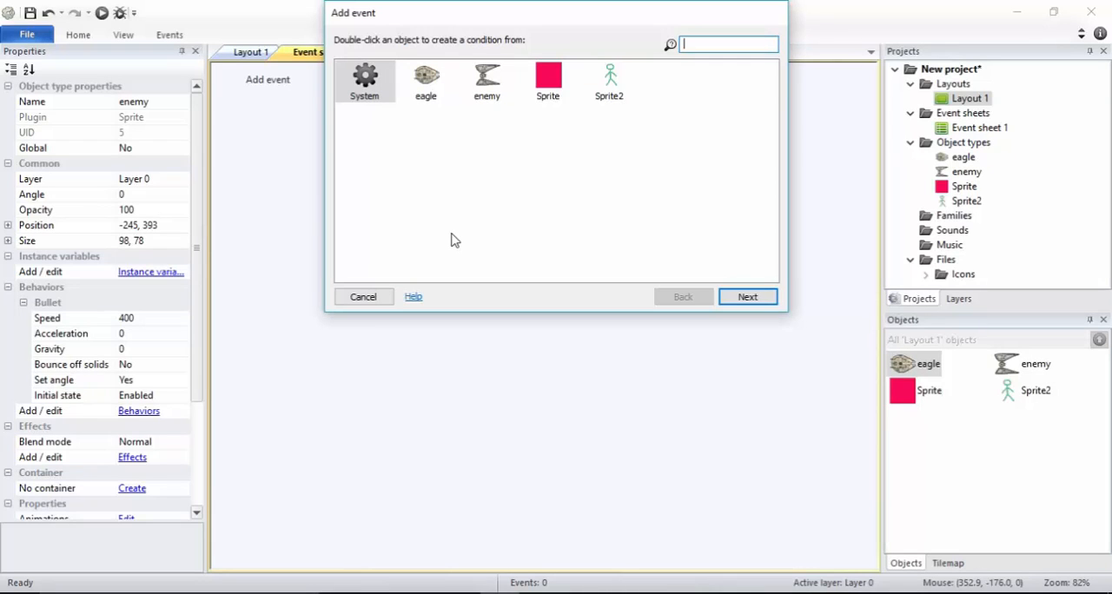
double_click(365, 80)
left_click(683, 297)
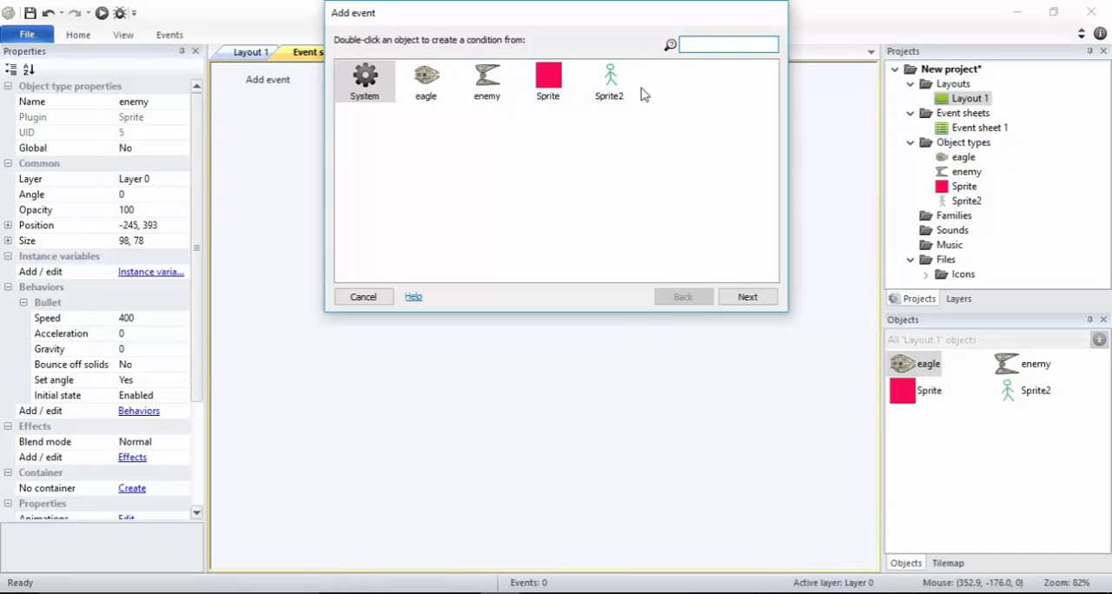
double_click(383, 90)
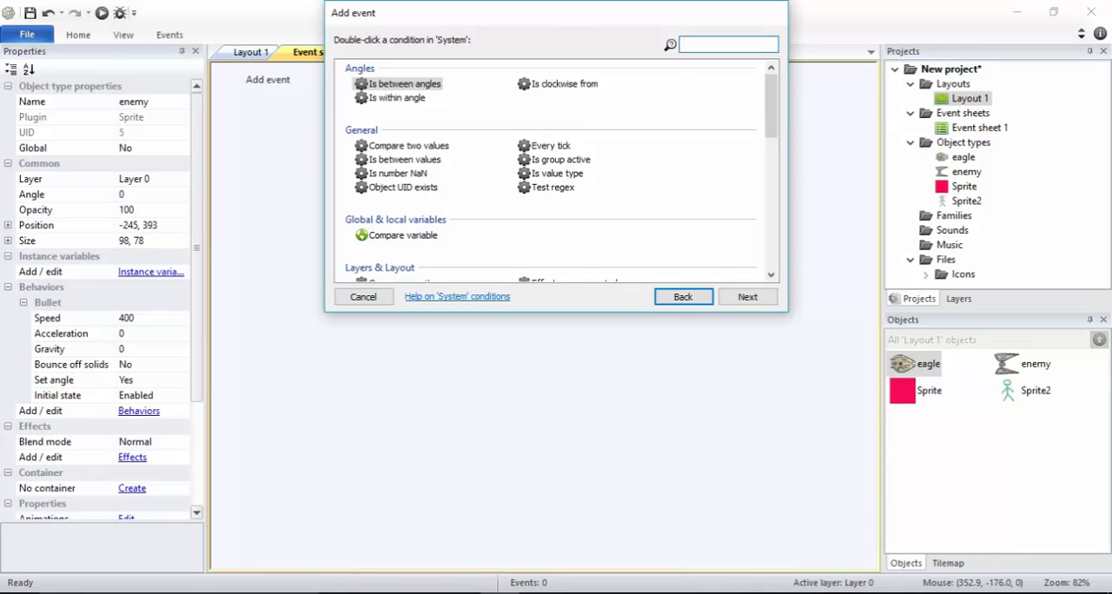
type("eve")
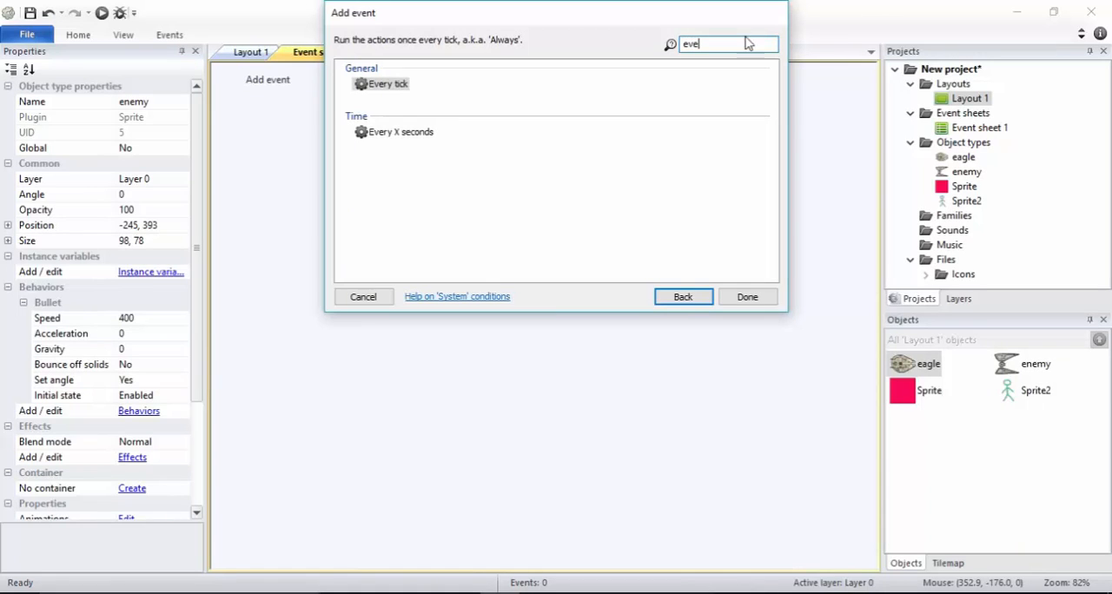
double_click(417, 137)
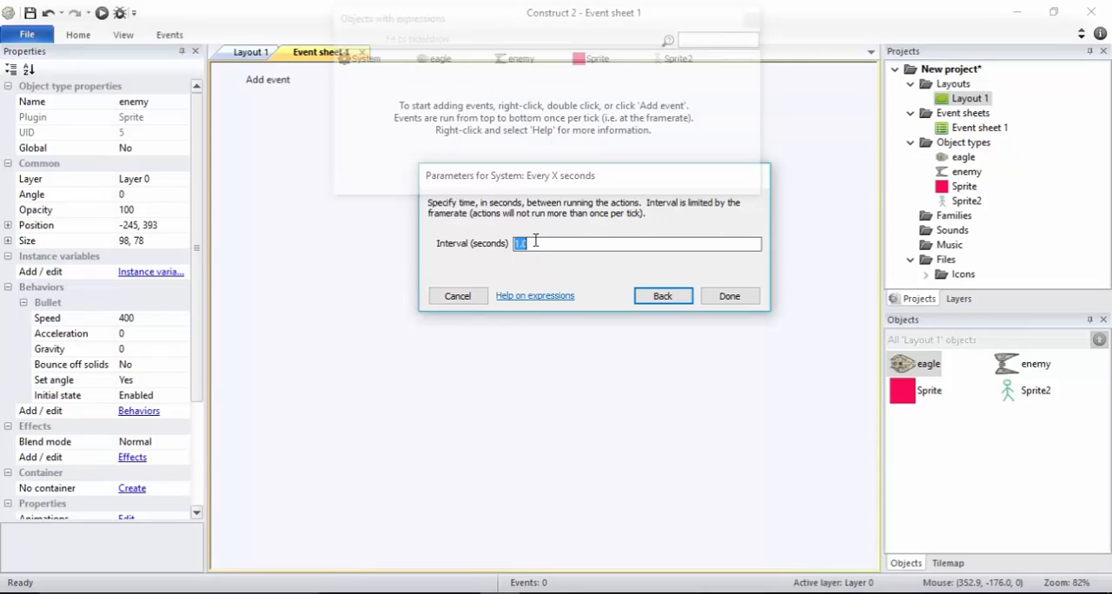
Set the condition's interval to 0.9 seconds and finish the event
type("1.1")
key("BackSpace")
key("BackSpace")
key("BackSpace")
type("0.9")
double_click(536, 242)
left_click(740, 300)
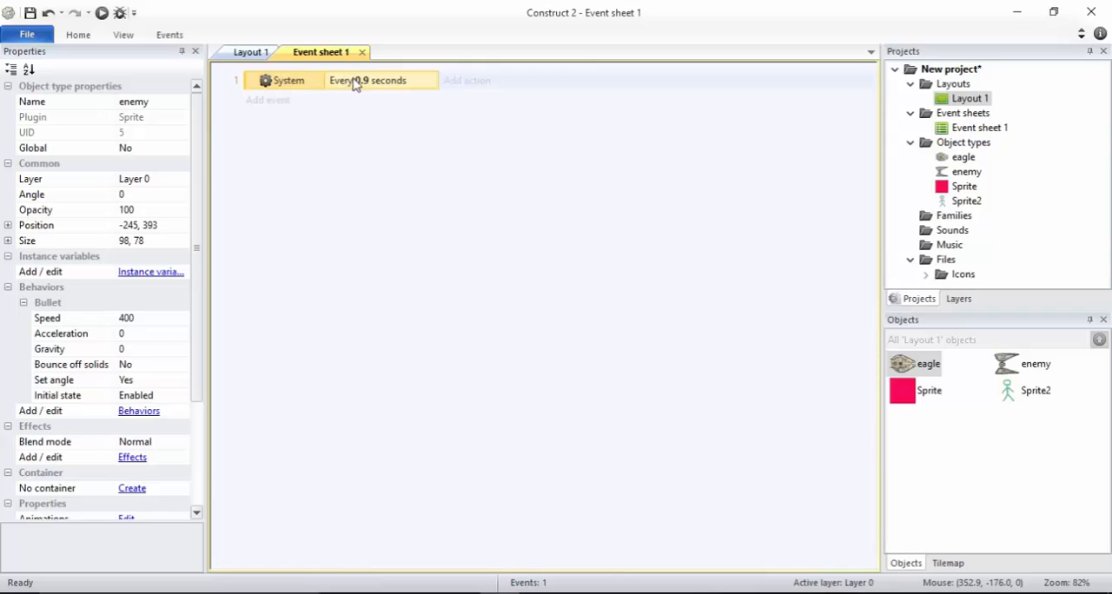
Add a System action to the Every 0.9 seconds event, choosing Create object through a search for "creat"
left_click(466, 82)
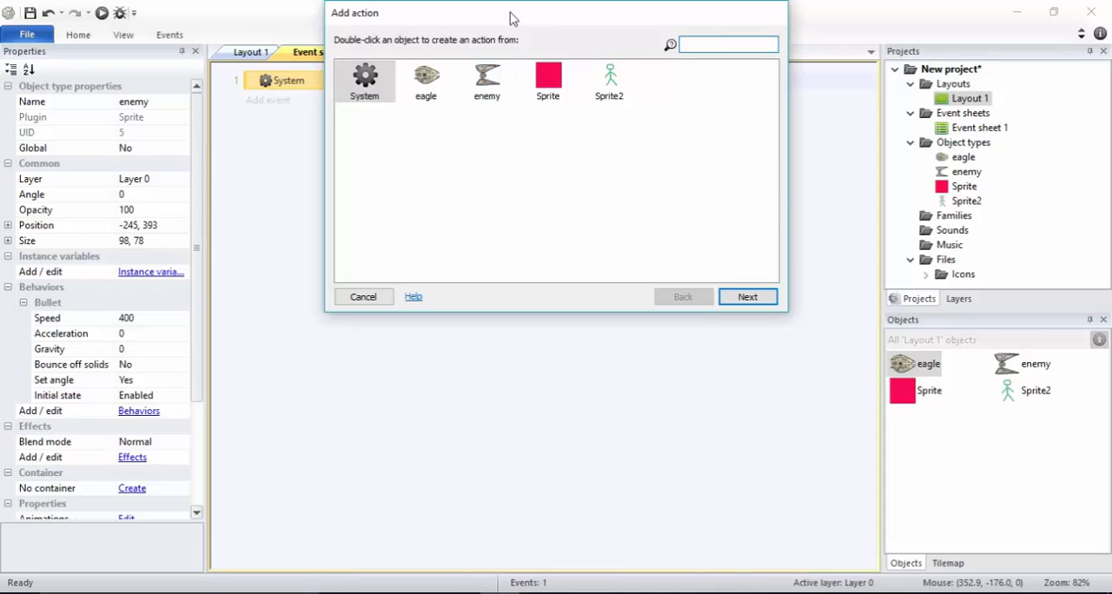
double_click(365, 80)
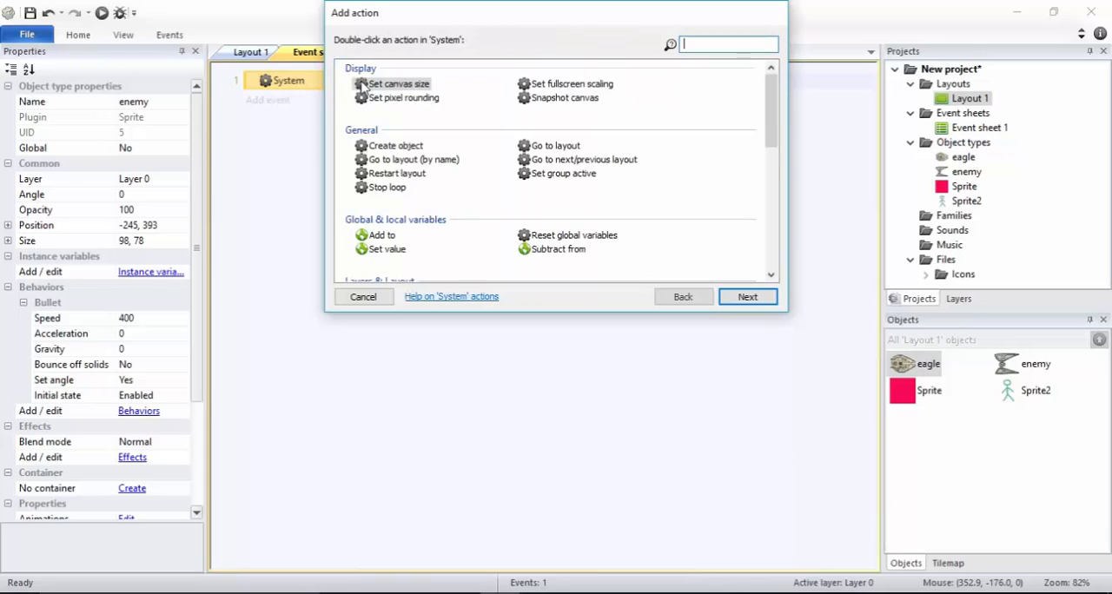
left_click(728, 45)
type("creat")
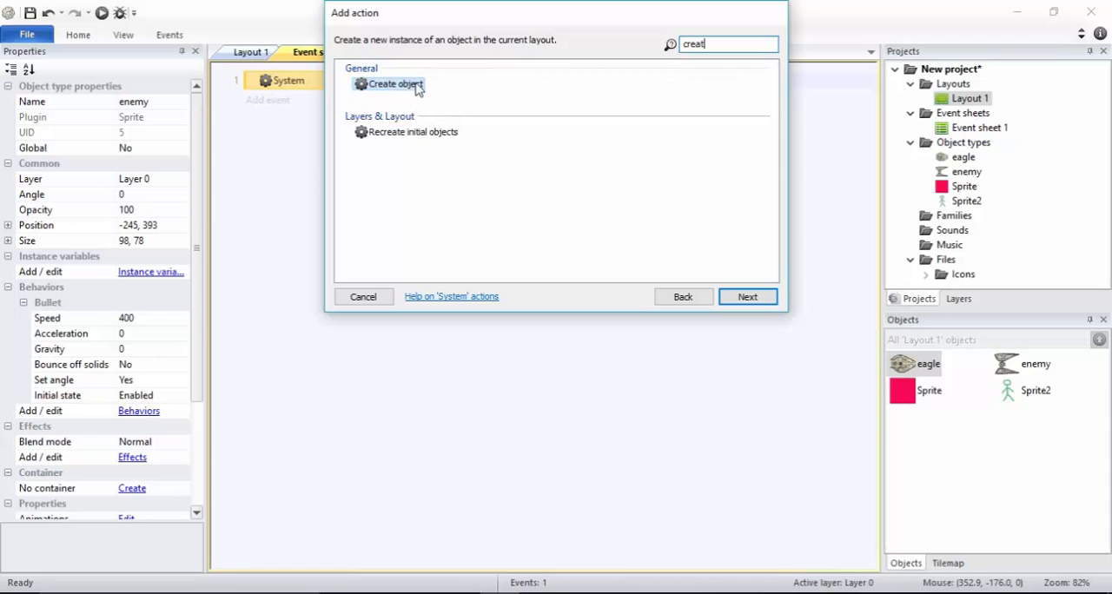
left_click(404, 85)
double_click(417, 84)
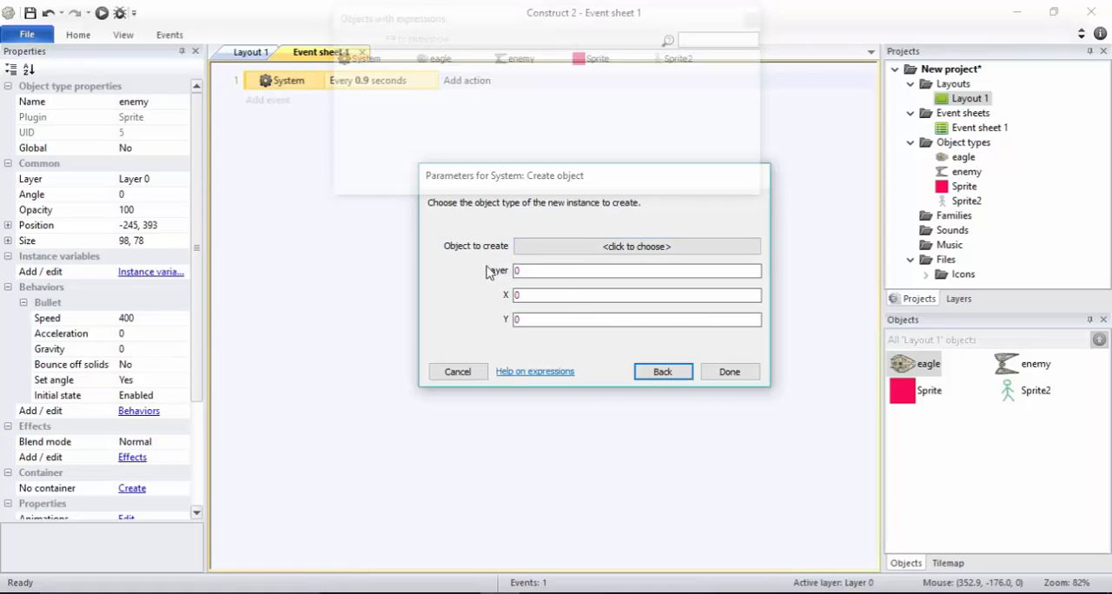
Choose enemy as the object to create on layer 0 at X 0, Y 0, and finish the action
left_click(560, 249)
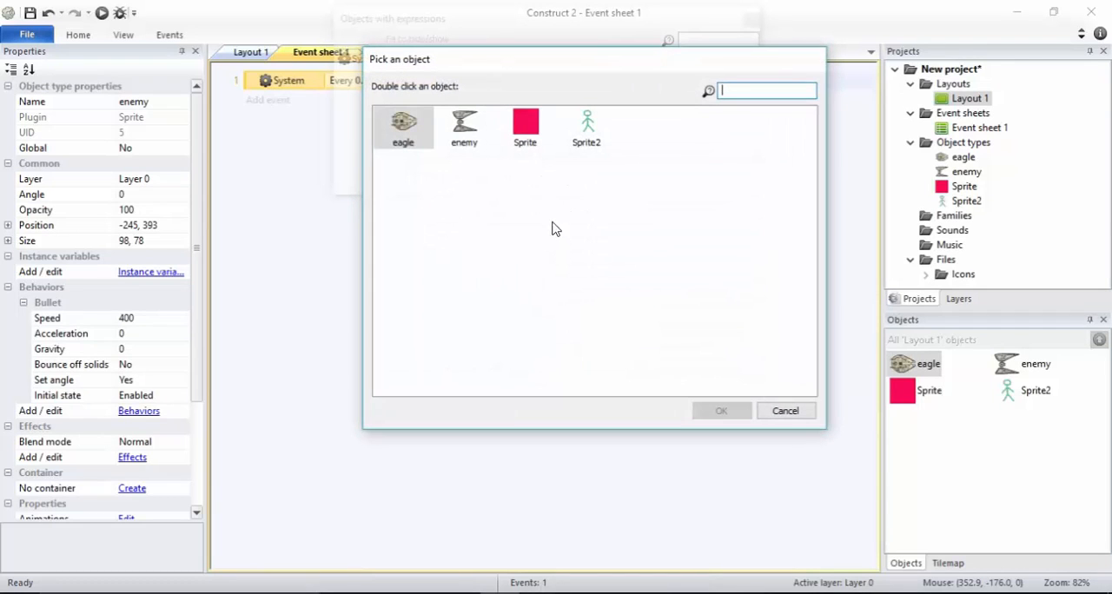
left_click(786, 411)
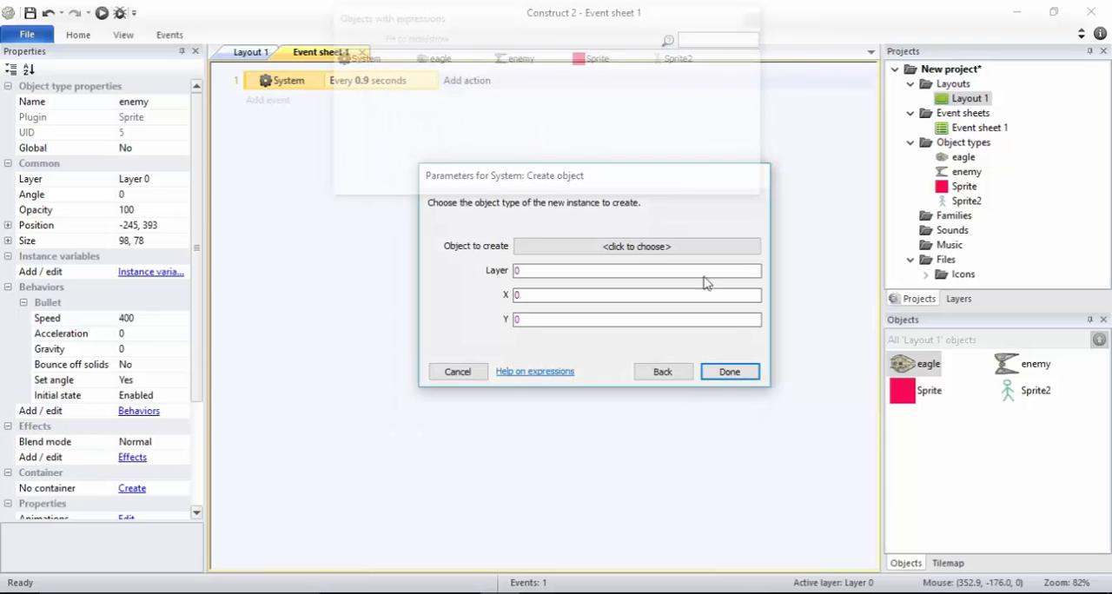
left_click(629, 248)
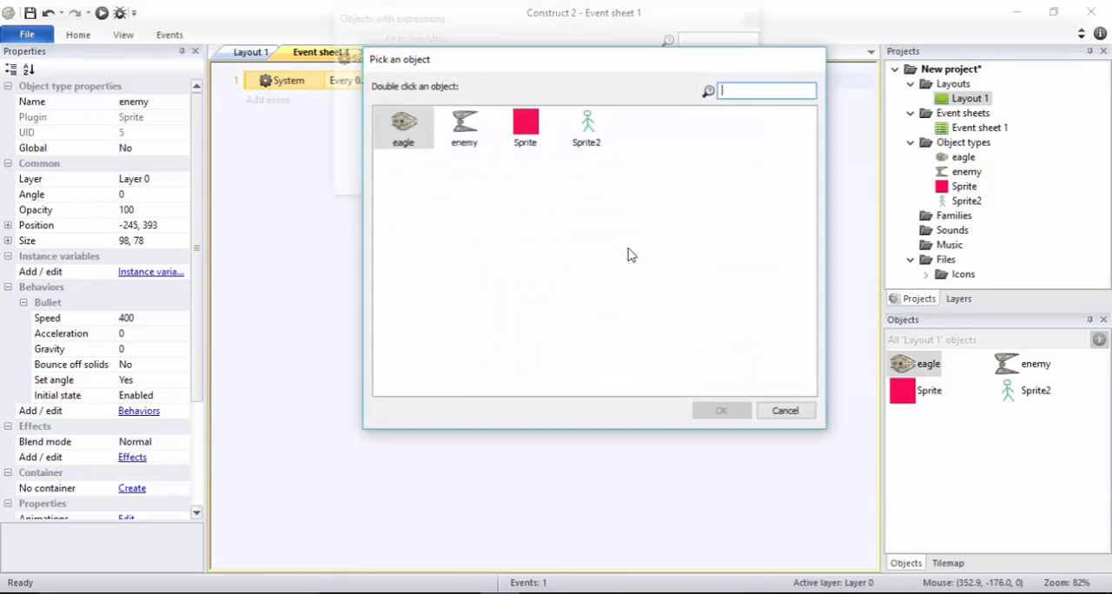
double_click(465, 144)
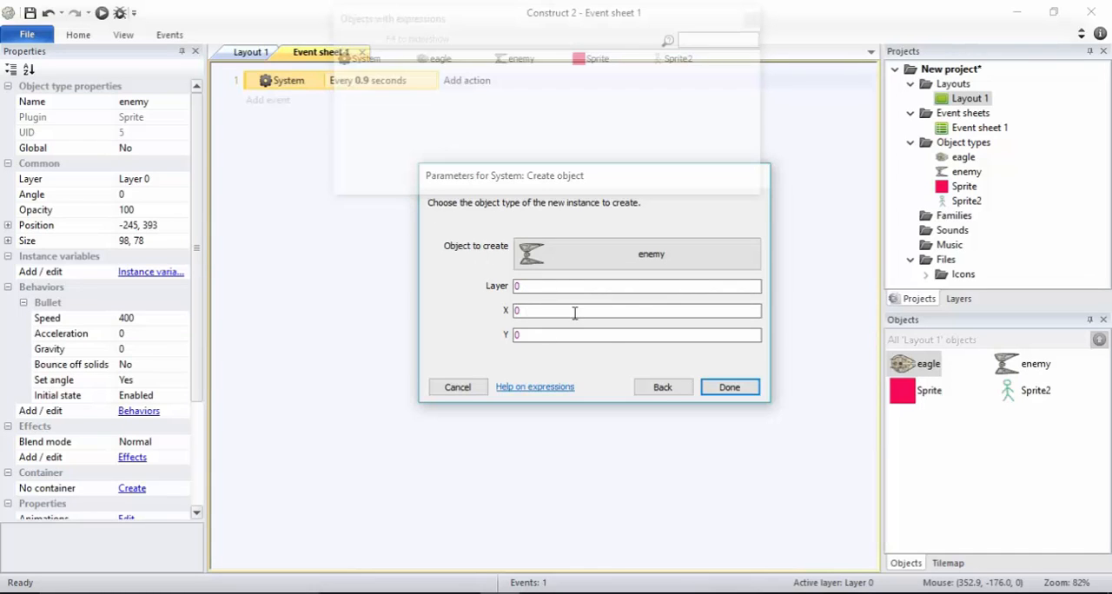
left_click(730, 388)
Review the event's condition and action, preview the layout in the browser, and return to Event sheet 1
left_click(350, 87)
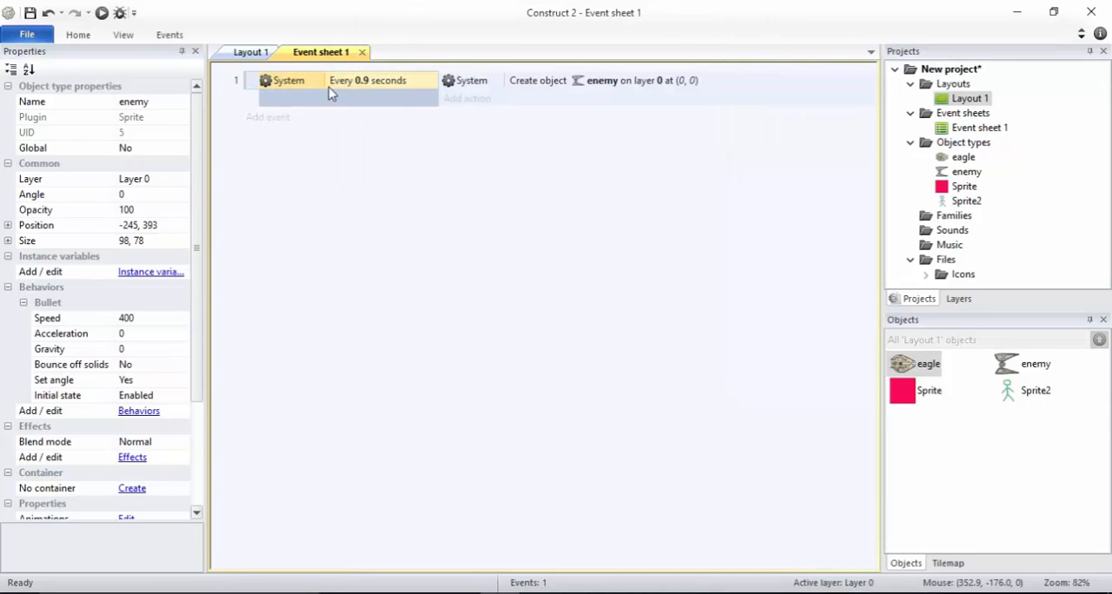
left_click(514, 91)
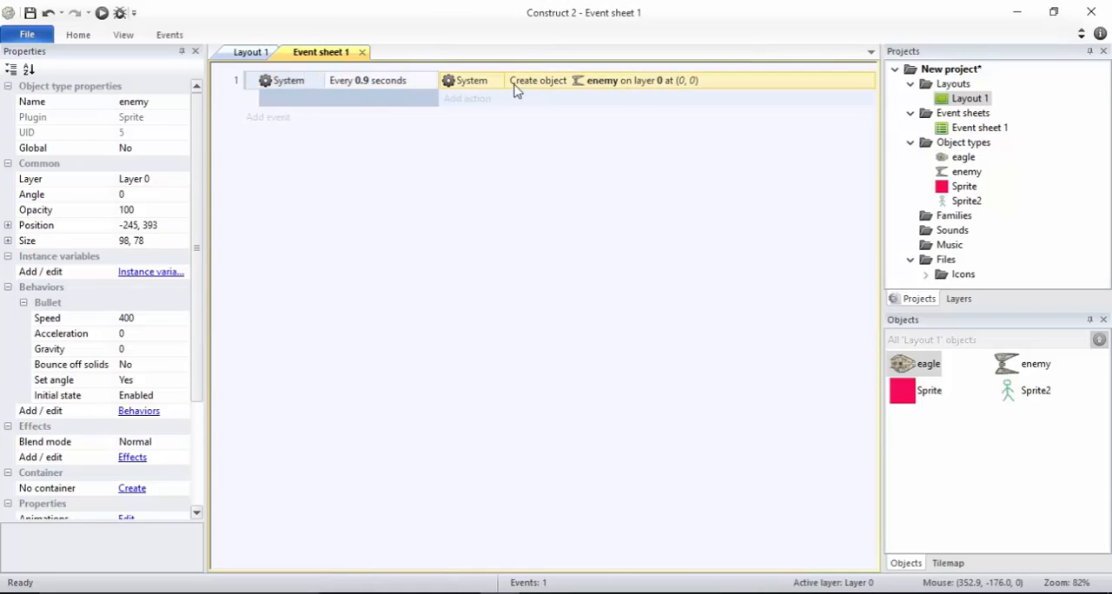
left_click(102, 13)
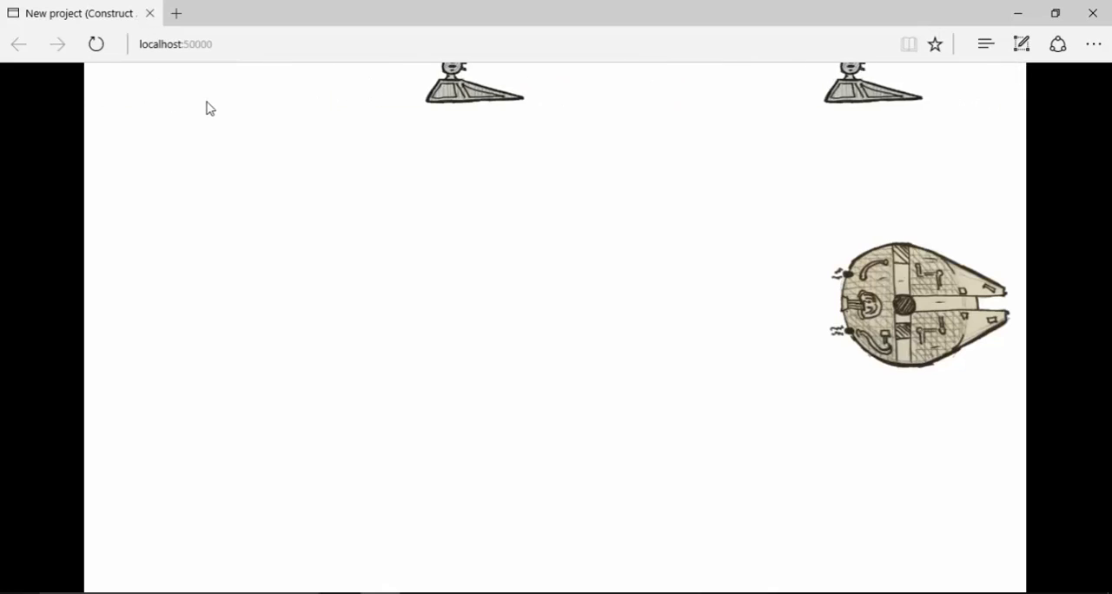
key("alt+Tab")
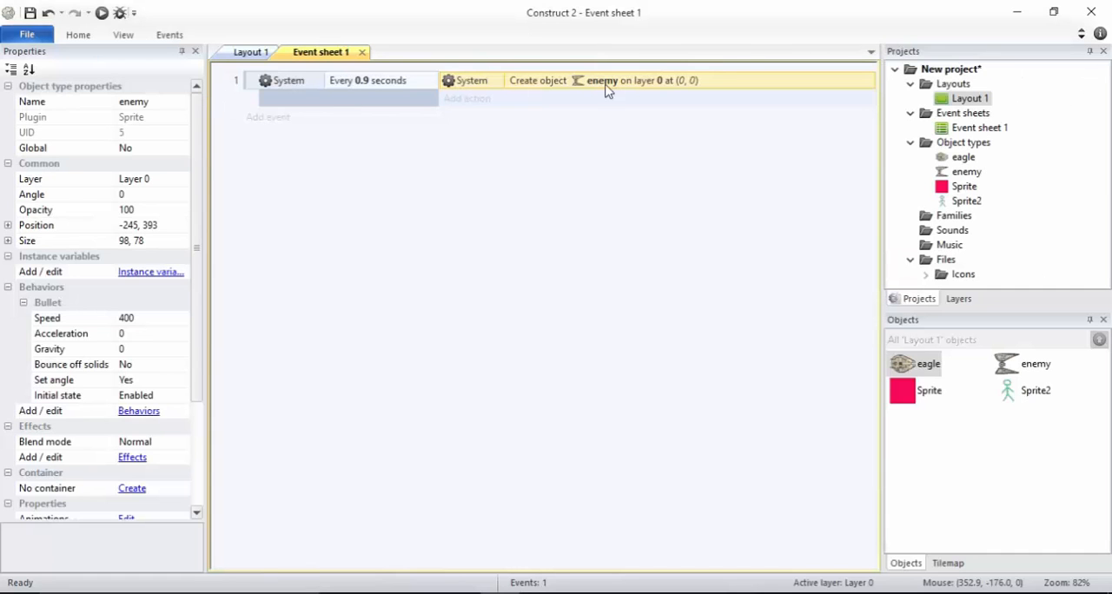
Examine the Create object action's coordinates without changing them, and compare Layout 1 with the running preview
double_click(689, 87)
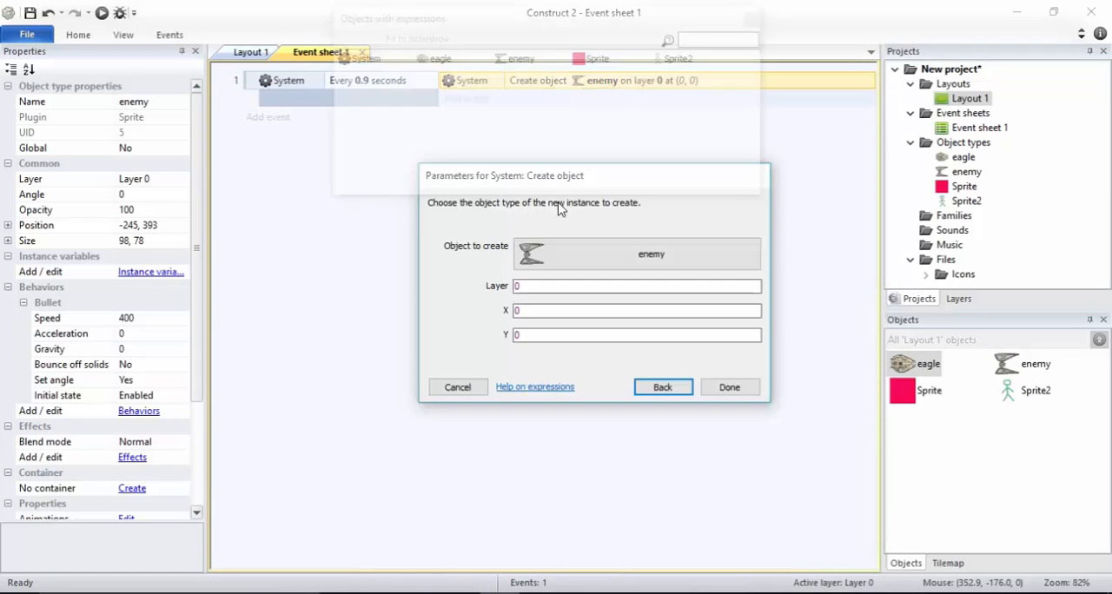
left_click(524, 312)
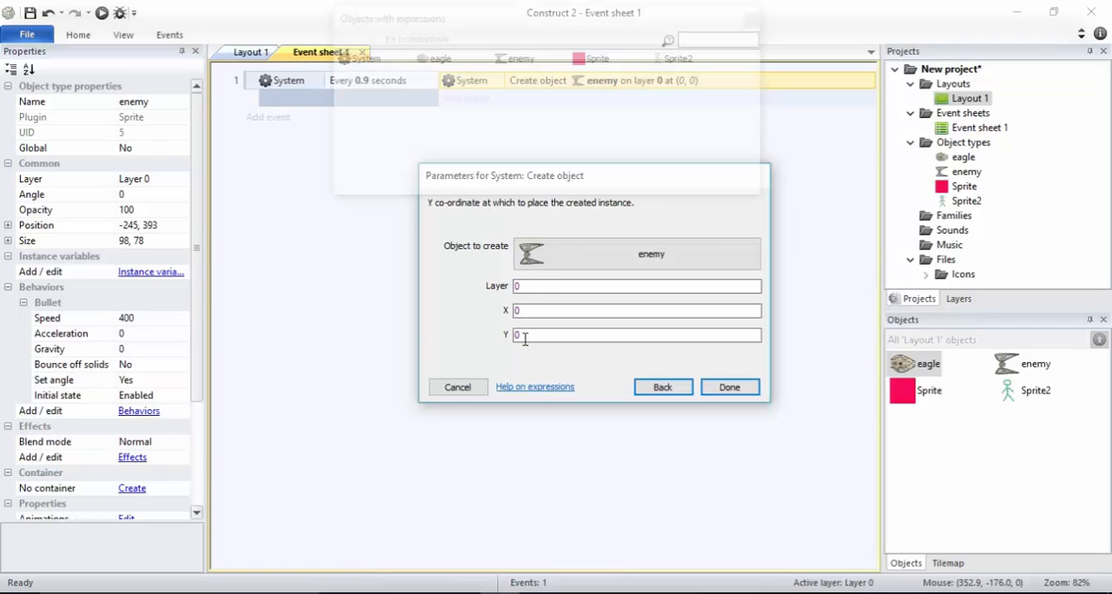
left_click(458, 387)
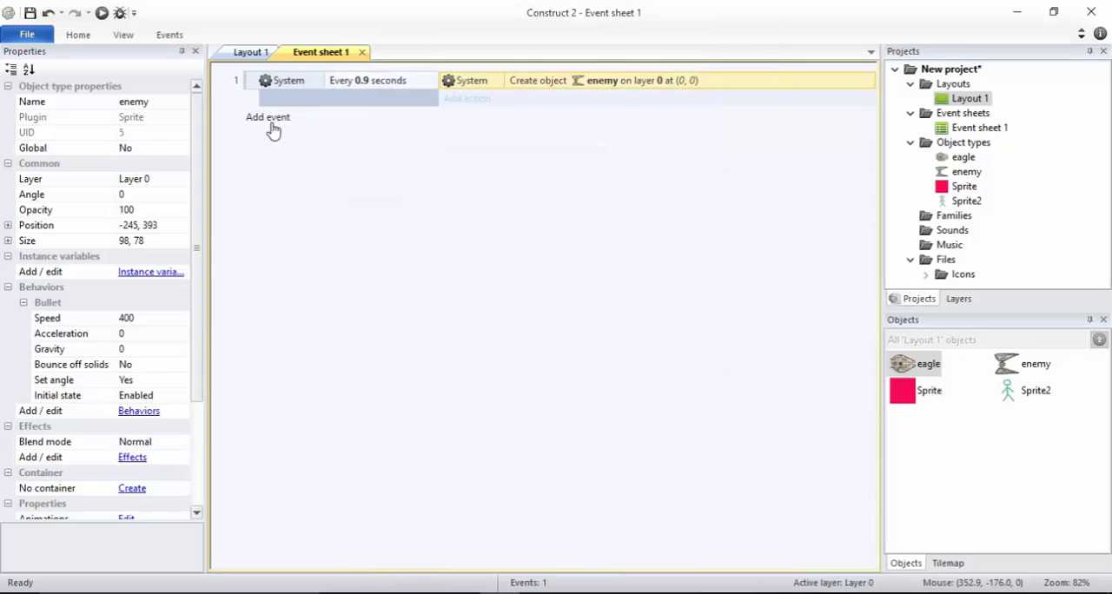
left_click(249, 56)
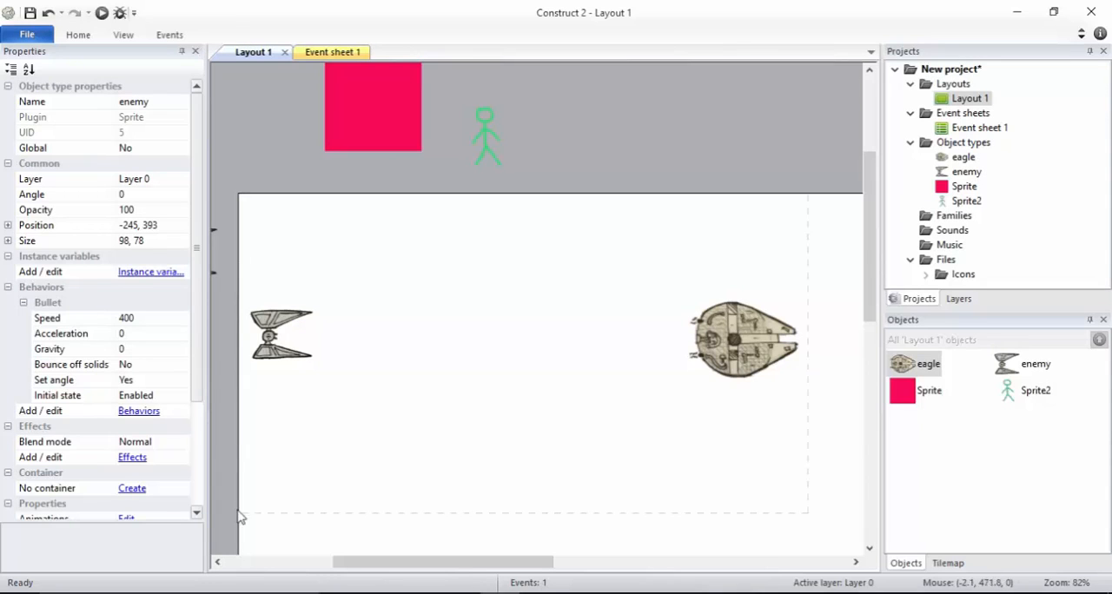
key("alt+Tab")
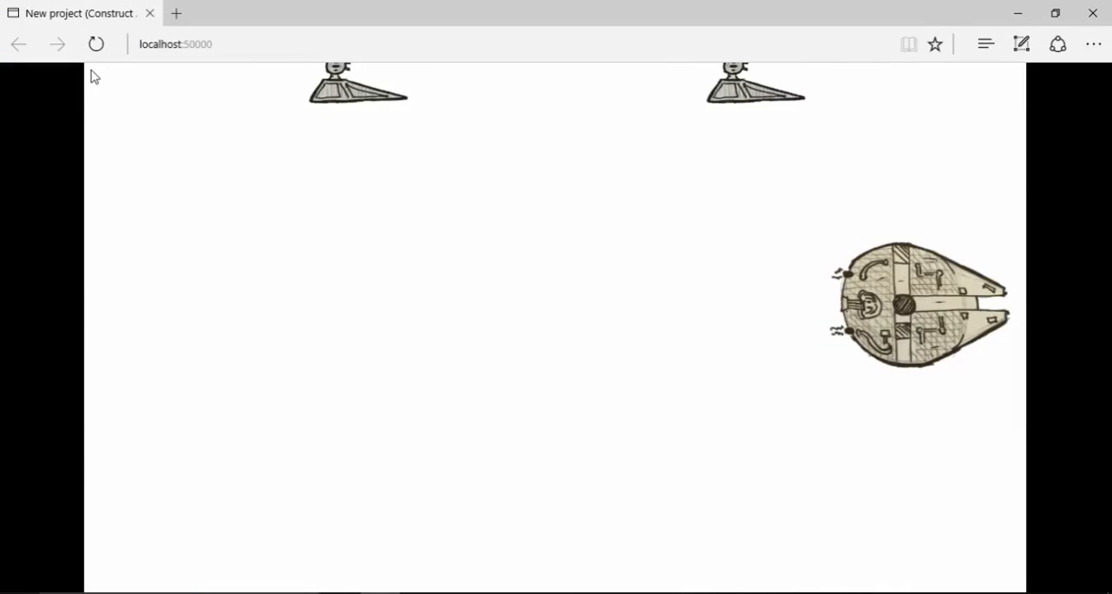
key("alt+Tab")
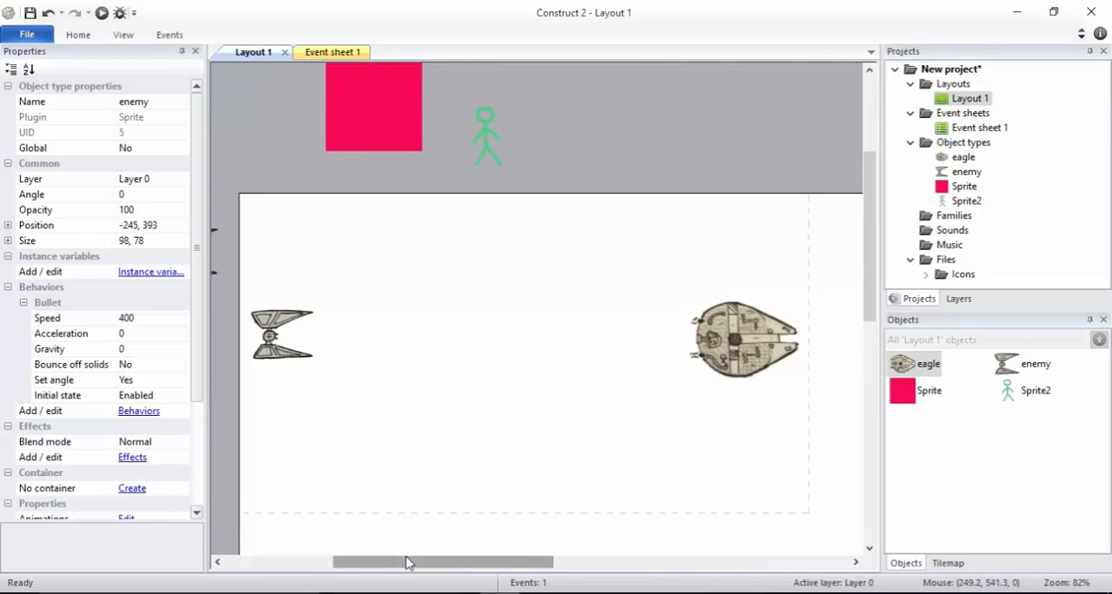
Move the nearer enemy copy outside the layout's left edge down to about -74, 432, and back up to about -75, 57
left_click_drag(408, 563, 364, 565)
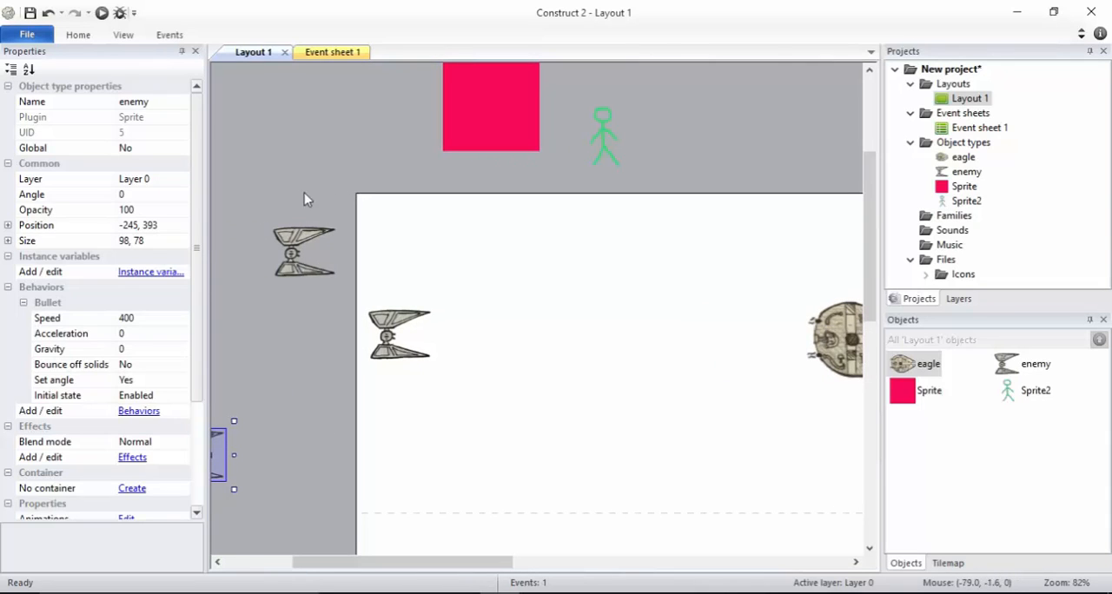
left_click(298, 241)
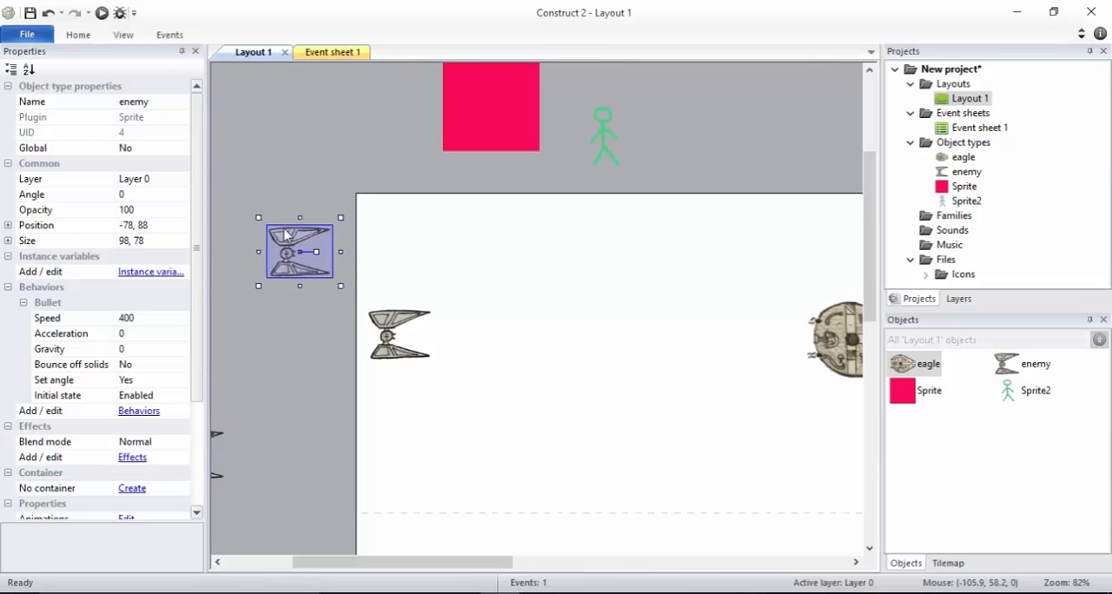
left_click_drag(298, 241, 280, 215)
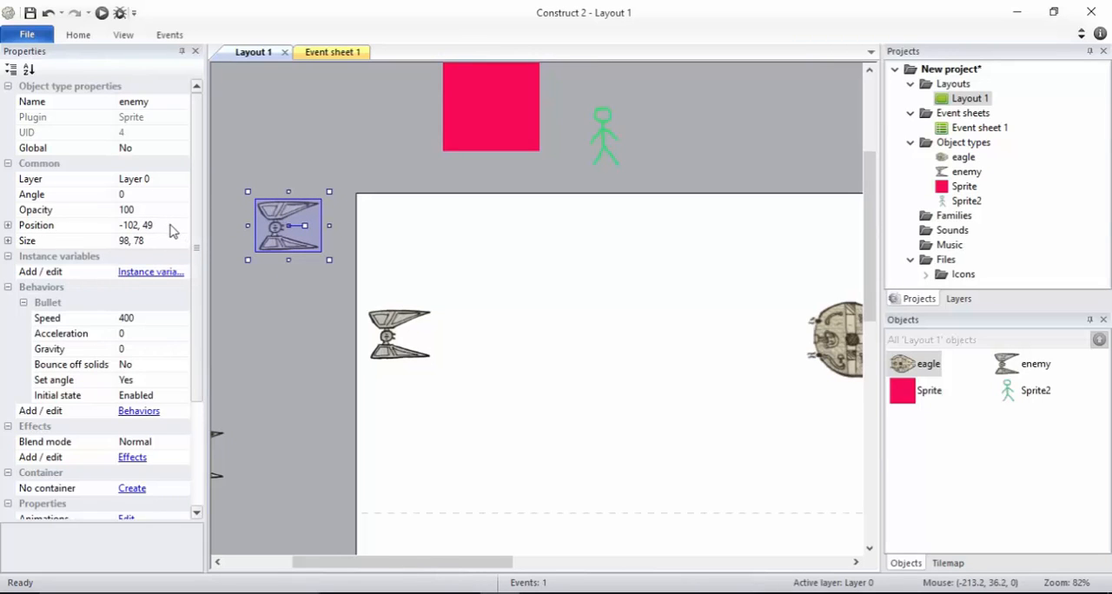
left_click_drag(286, 233, 300, 484)
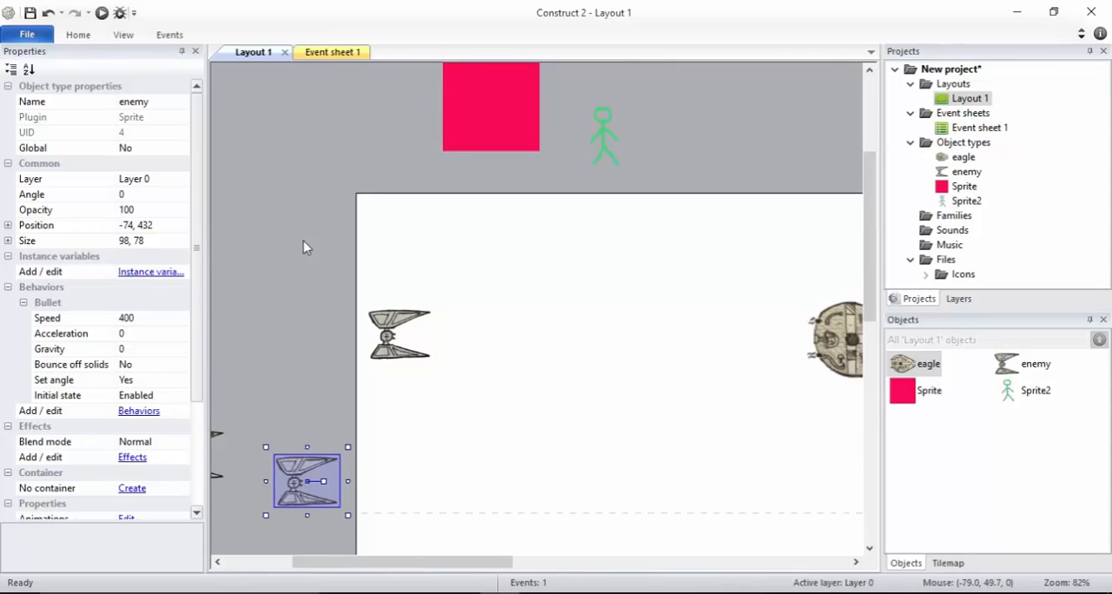
left_click_drag(298, 471, 298, 222)
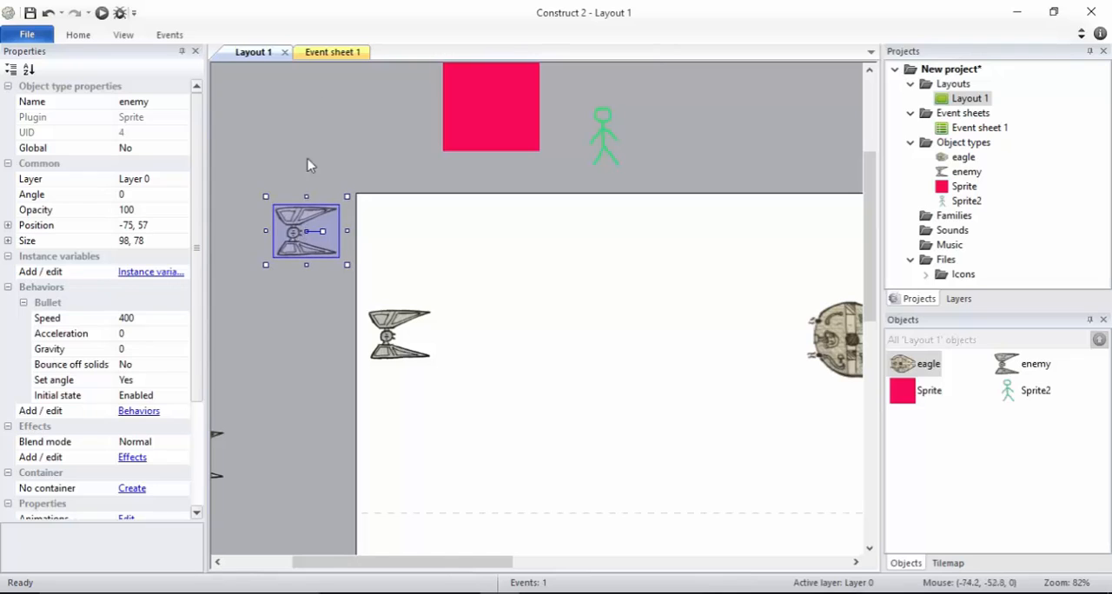
In Event sheet 1, set the Create object action's X to -50 and Y to random(50,430)
left_click(335, 52)
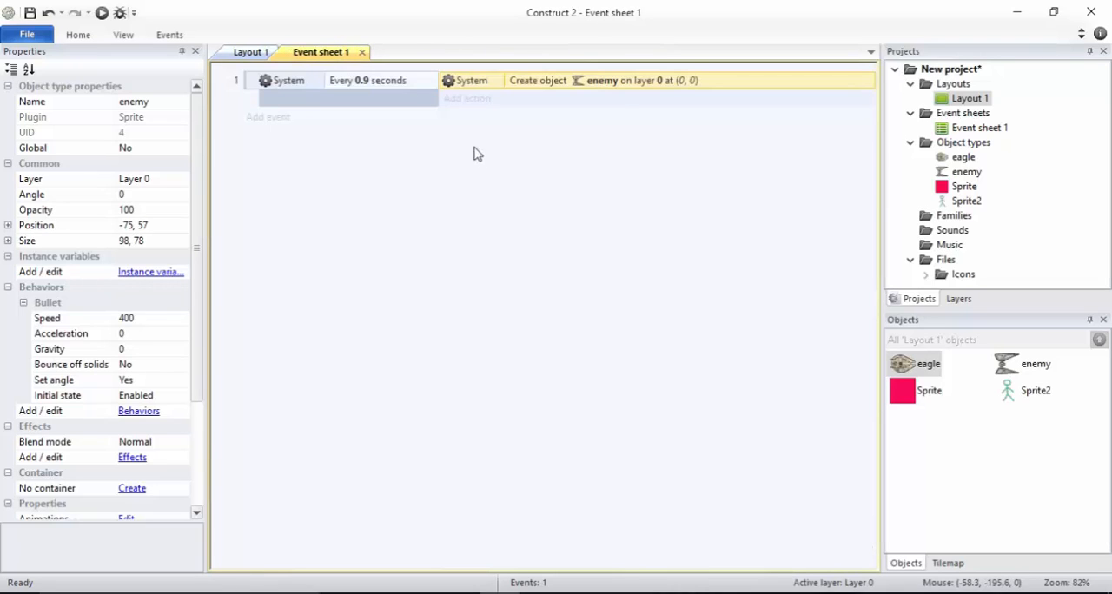
double_click(610, 81)
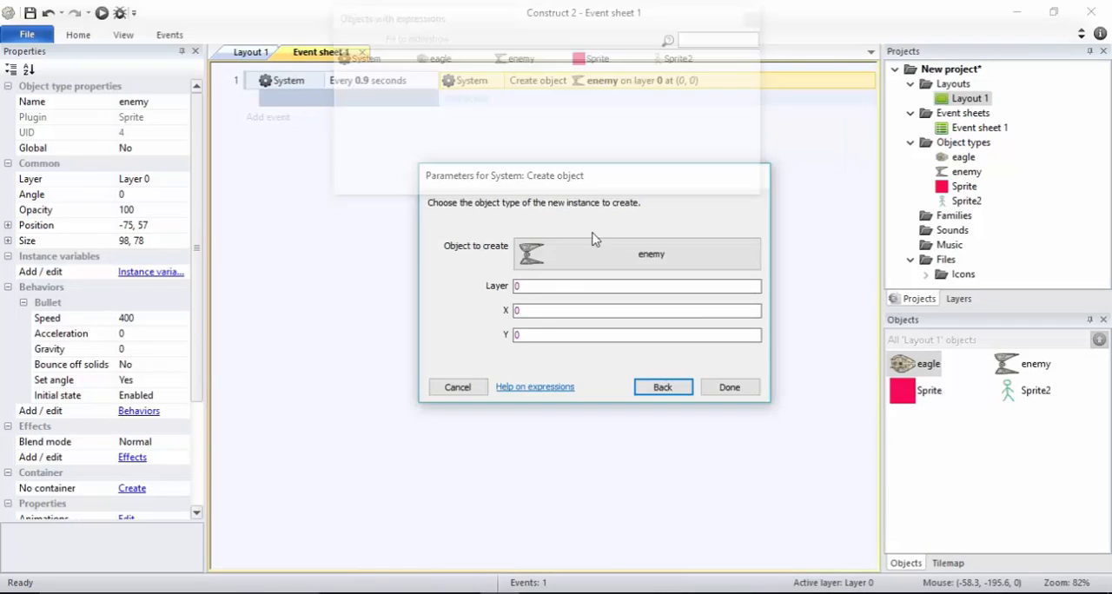
left_click(532, 335)
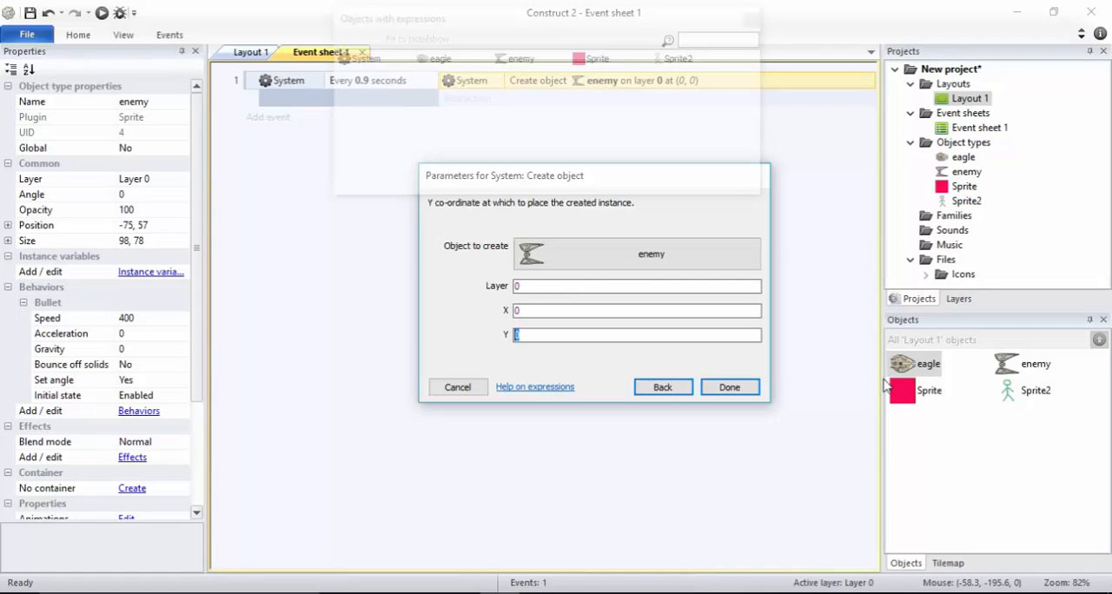
type("ra")
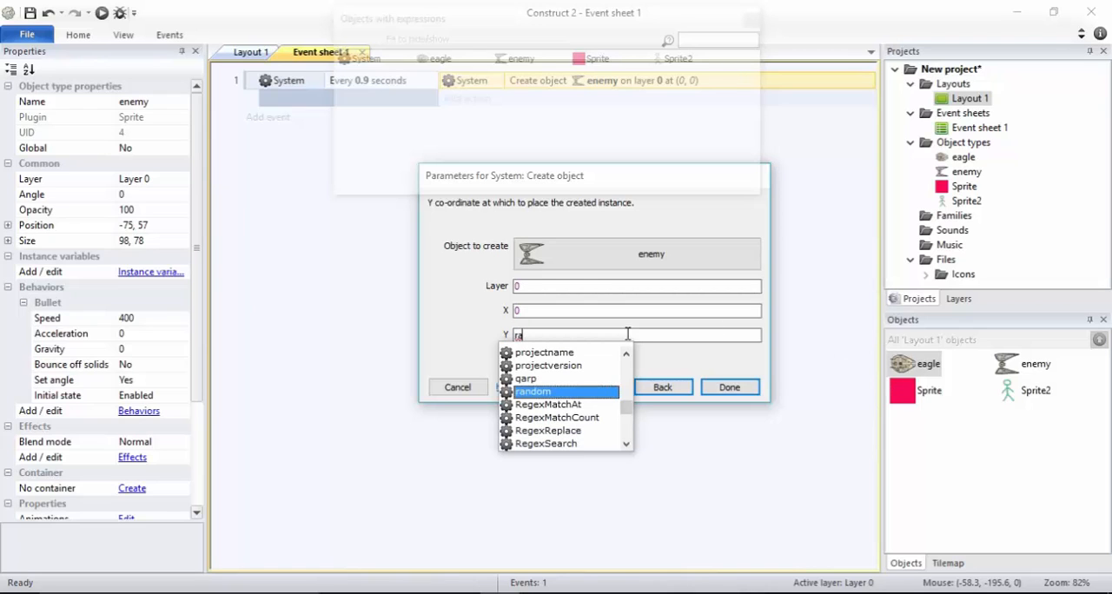
left_click(568, 393)
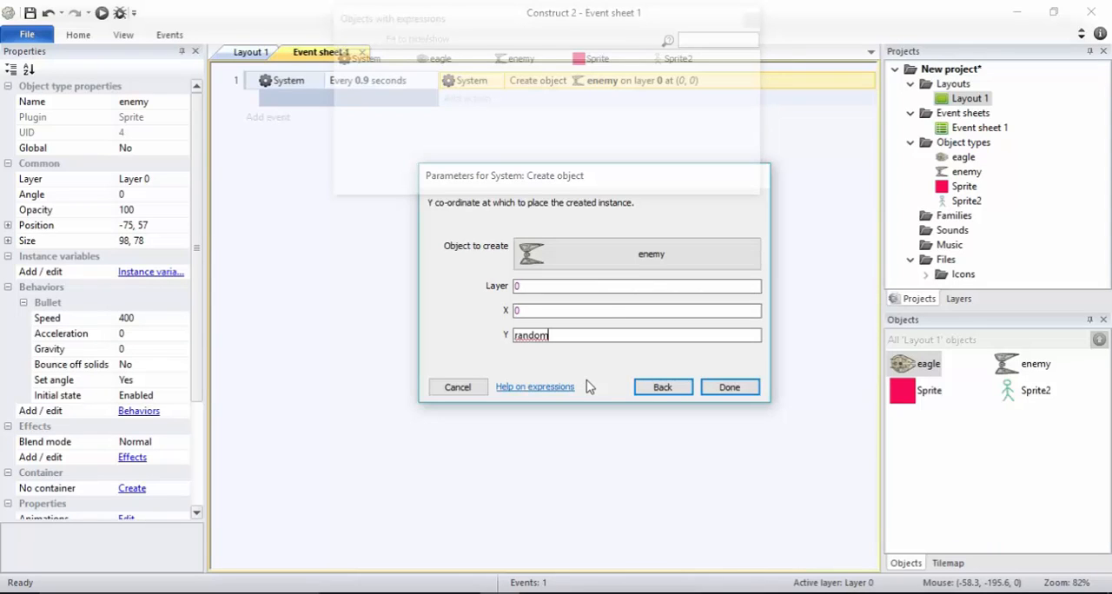
type("(")
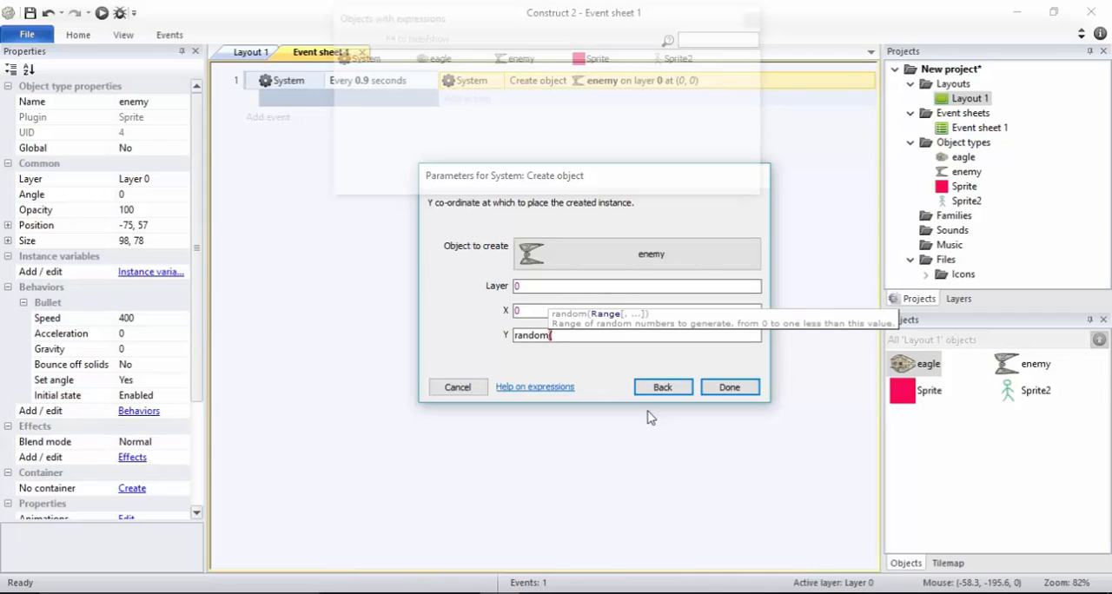
type("50,430")
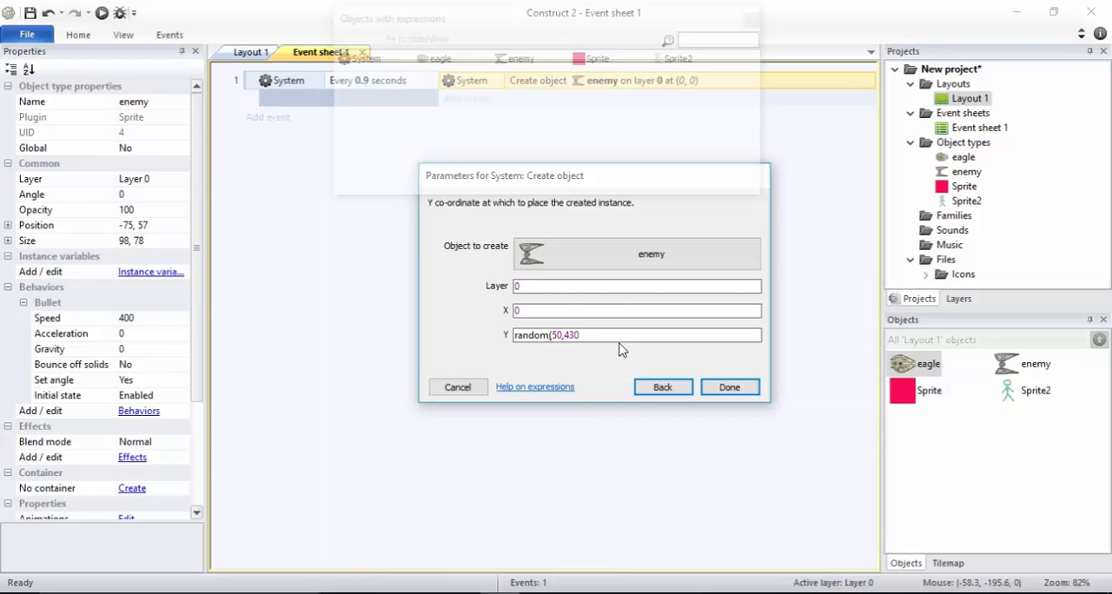
type(")")
left_click(752, 390)
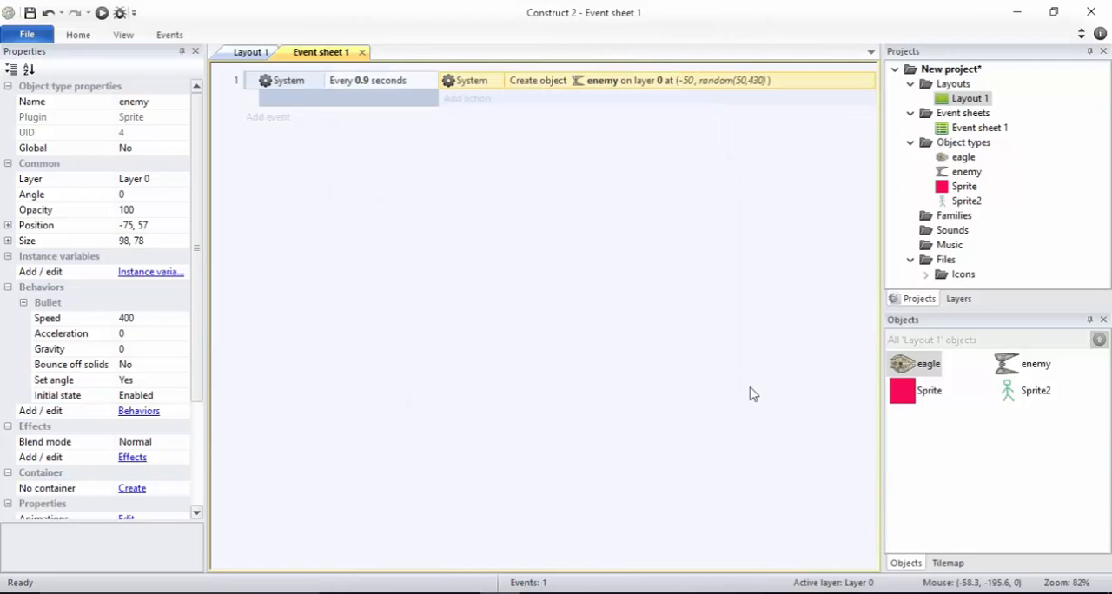
Preview the layout with the randomly placed enemies and return to Layout 1
left_click(101, 13)
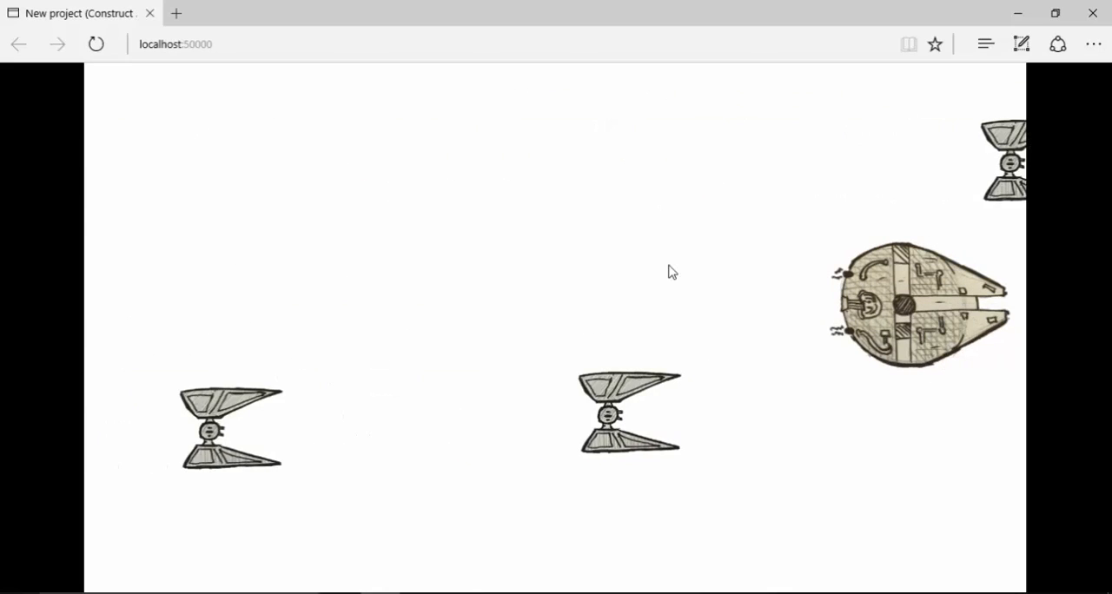
key("alt+Tab")
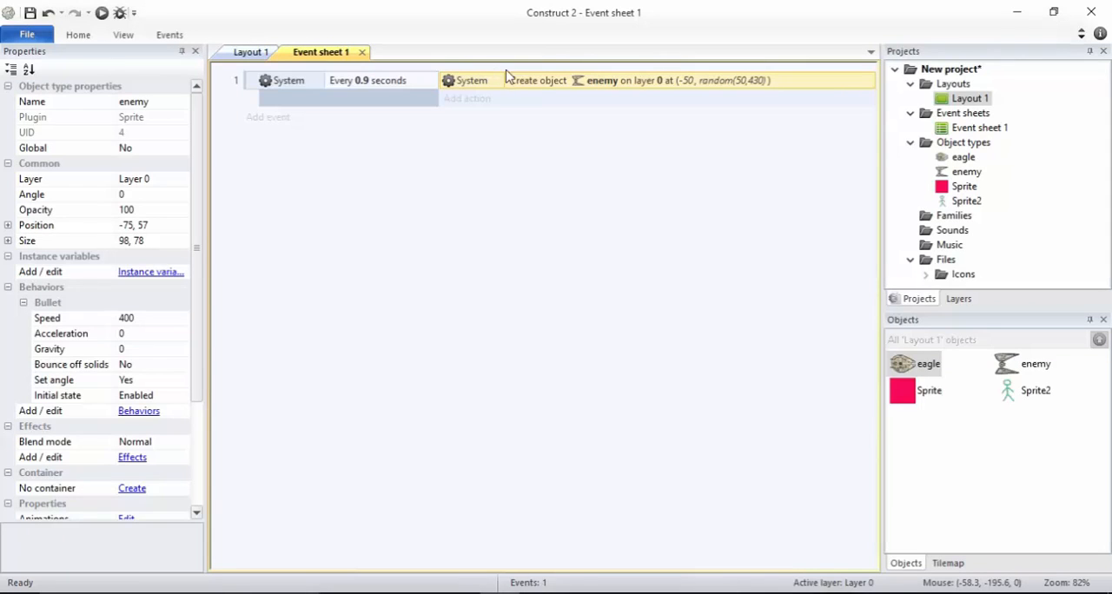
left_click(246, 52)
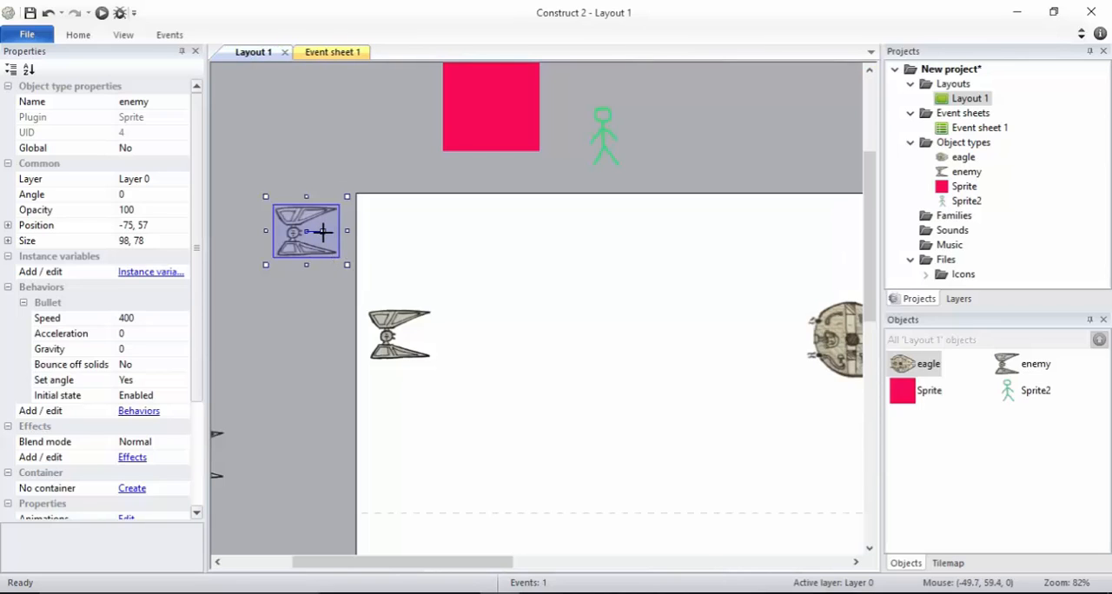
Rotate the two enemy copies outside the layout toward the eagle, the nearer to about 8.6° and the farther to about 344.6°
mouse_move(323, 232)
left_mouse_down()
mouse_move(326, 240)
mouse_move(322, 232)
left_mouse_up()
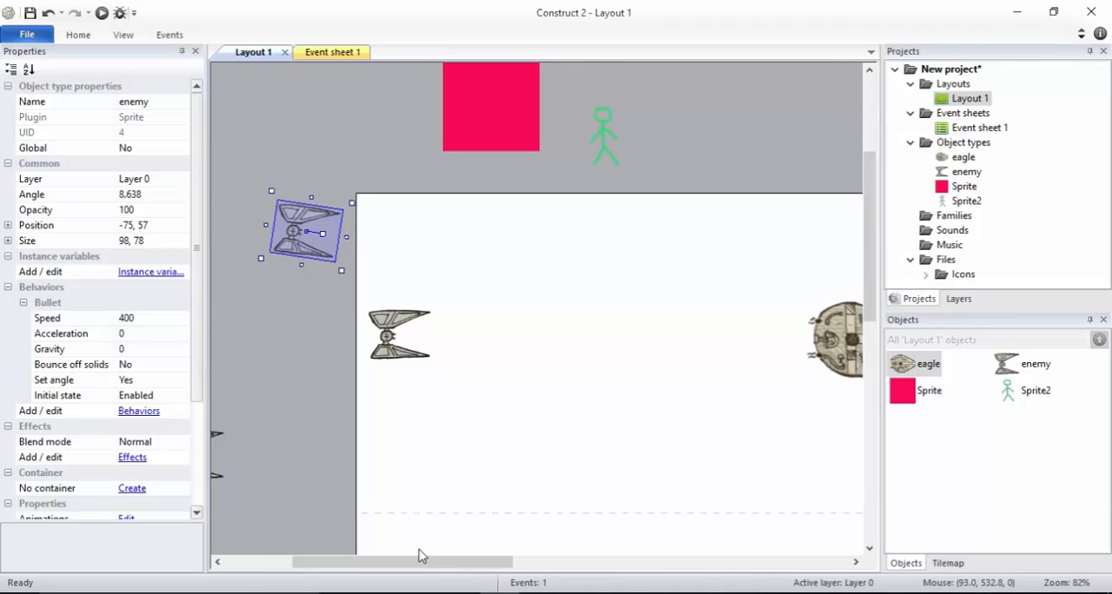
left_click_drag(408, 562, 369, 562)
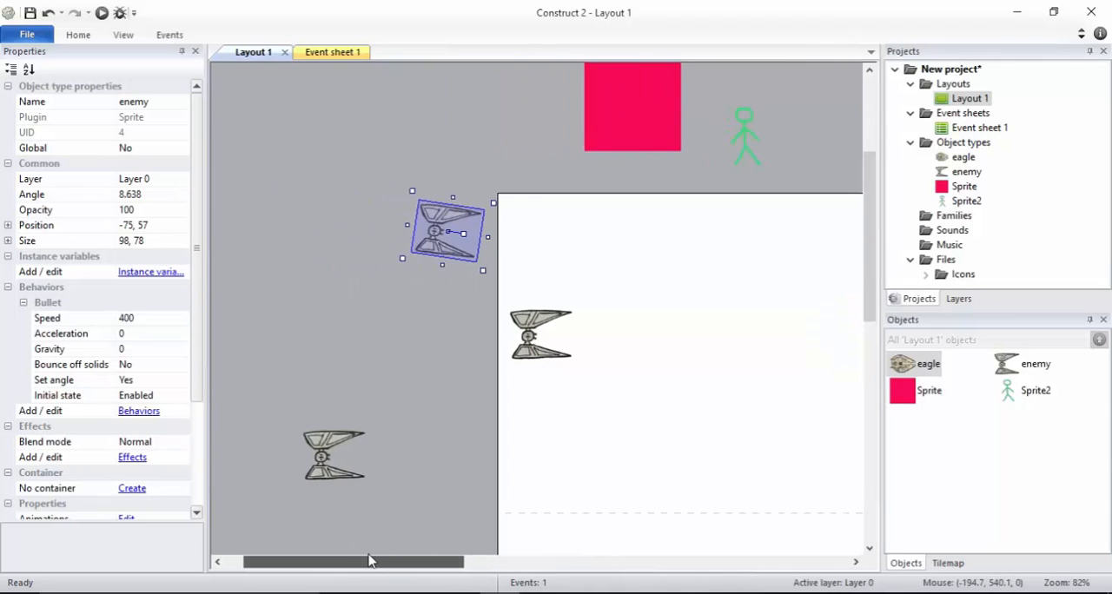
left_click(340, 473)
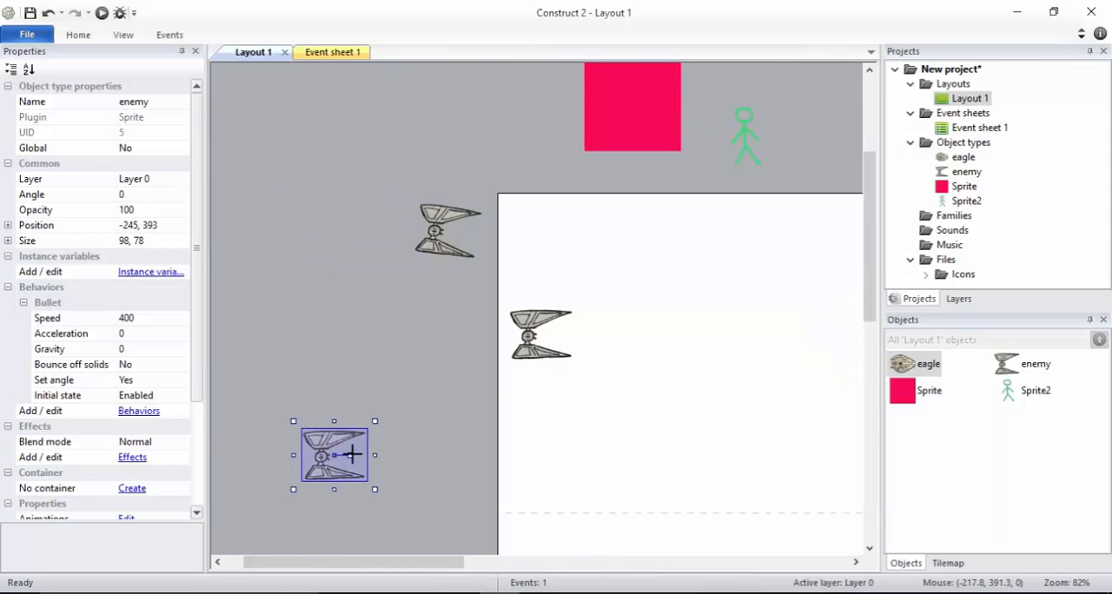
left_click_drag(349, 454, 352, 449)
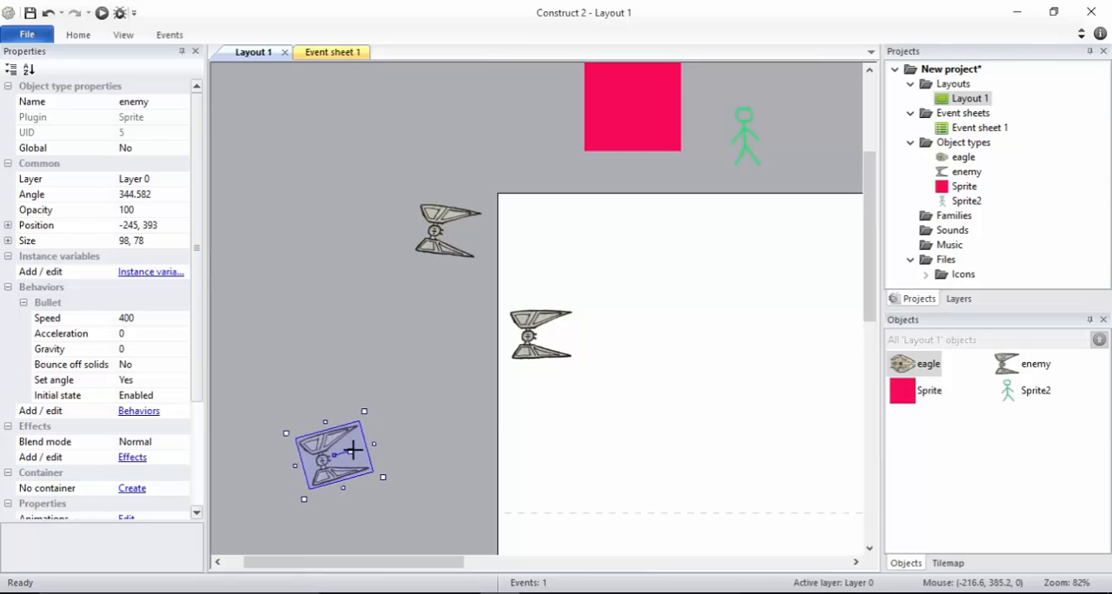
In Event sheet 1, add the enemy action Set angle toward position with X 0 and Y 0 to the Every 0.9 seconds event
left_click(339, 52)
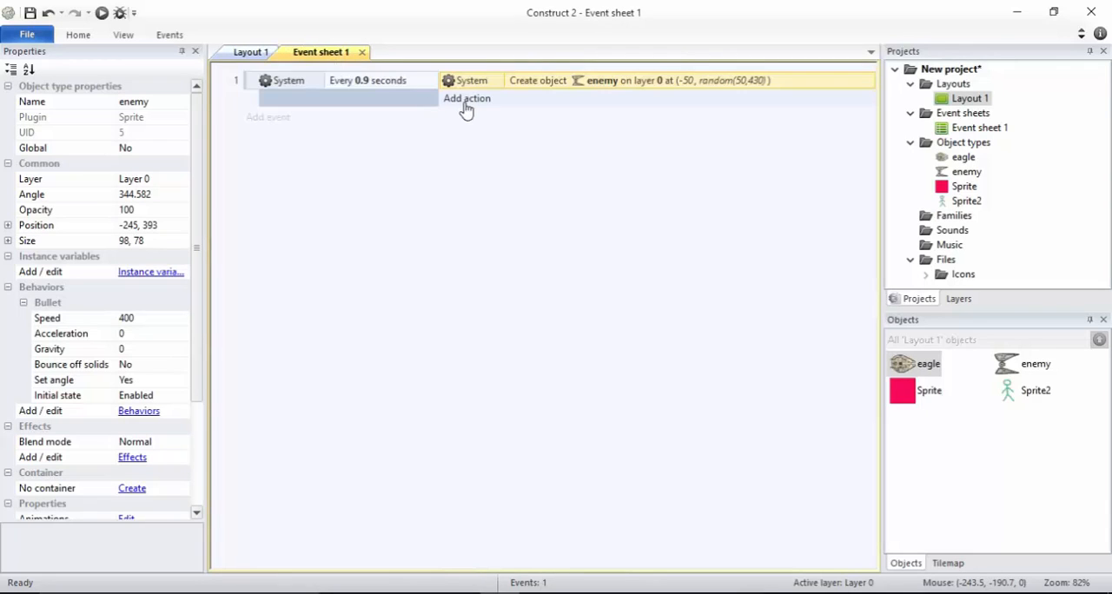
left_click(465, 103)
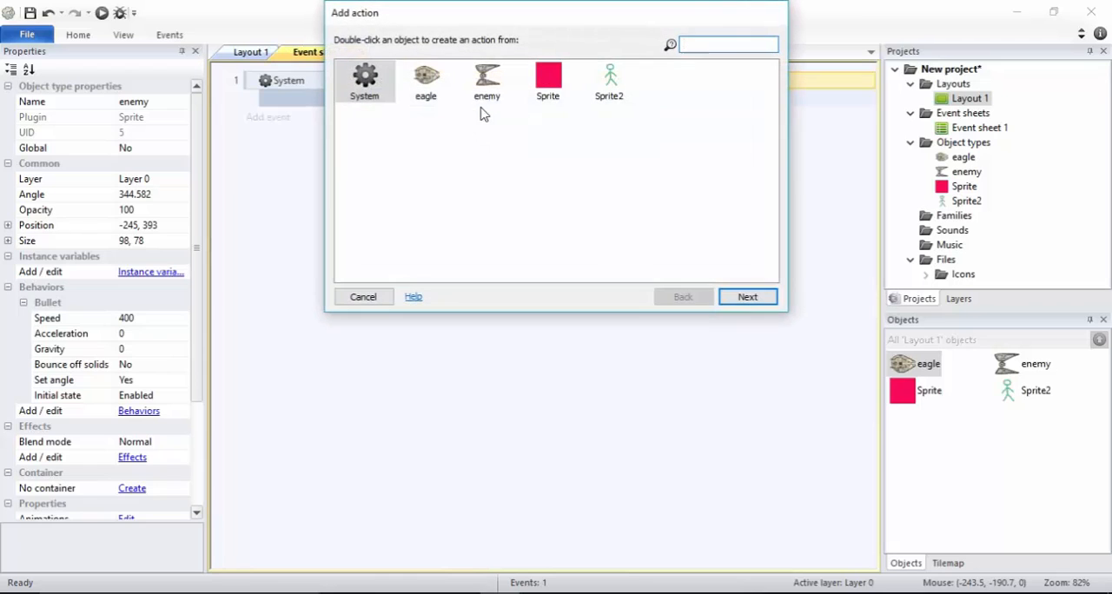
left_click(363, 296)
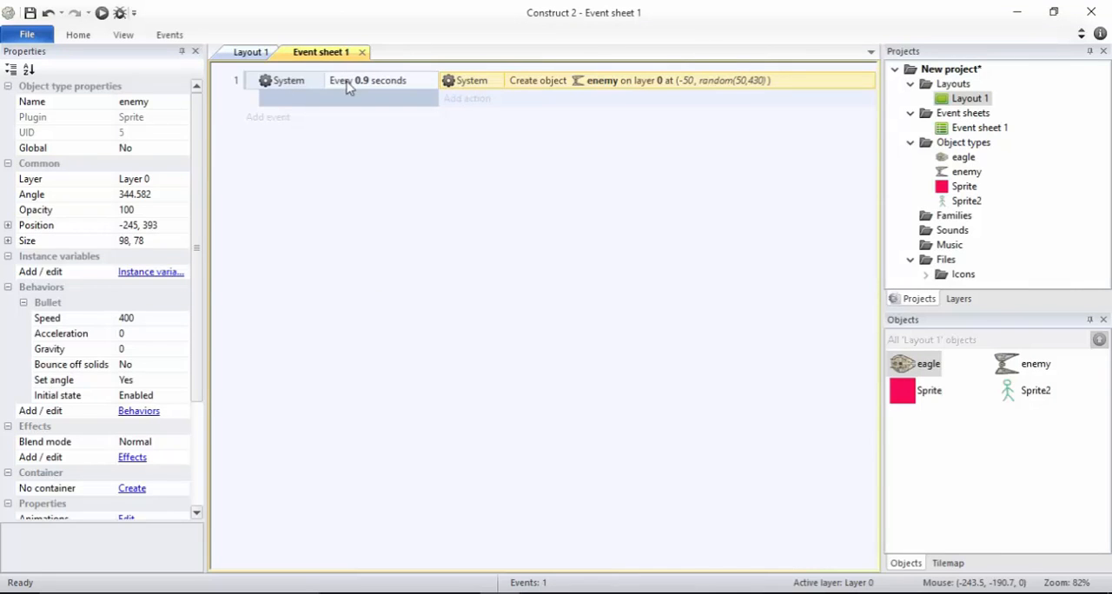
left_click(469, 98)
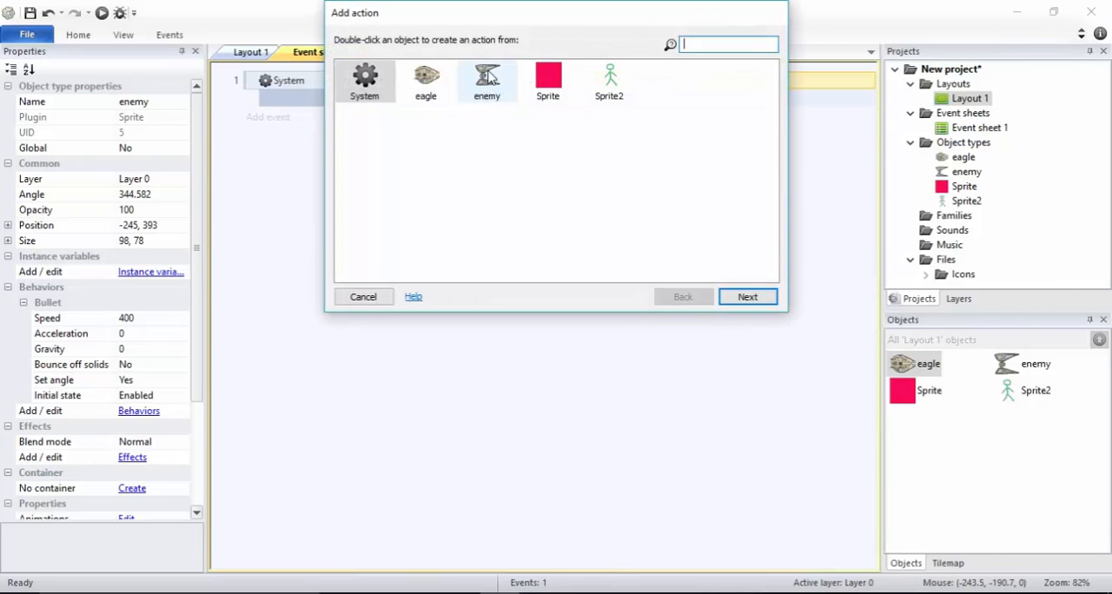
double_click(489, 78)
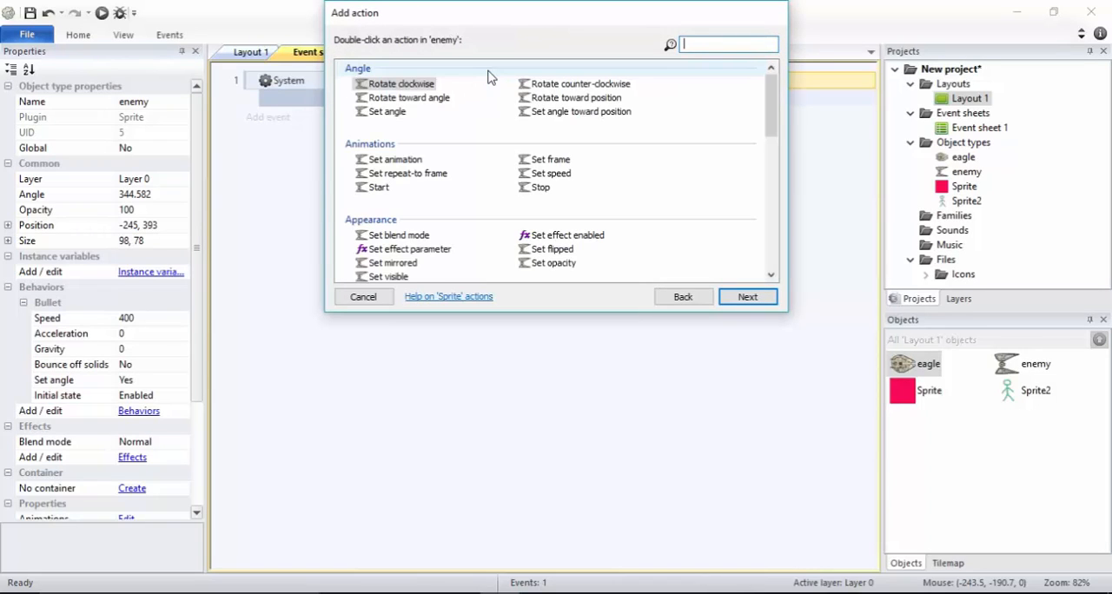
double_click(545, 99)
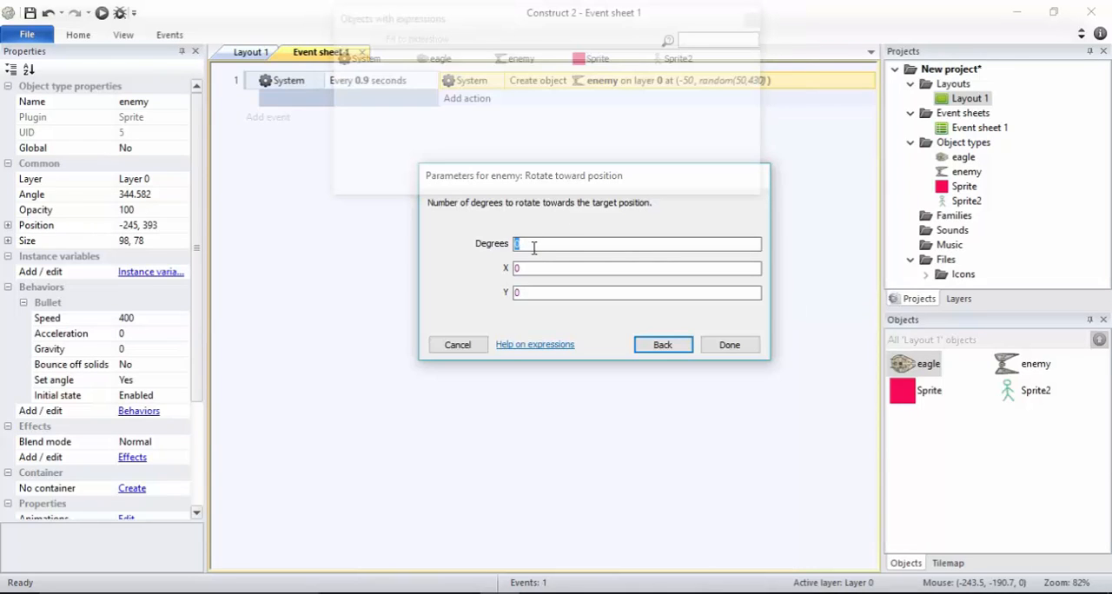
left_click(660, 344)
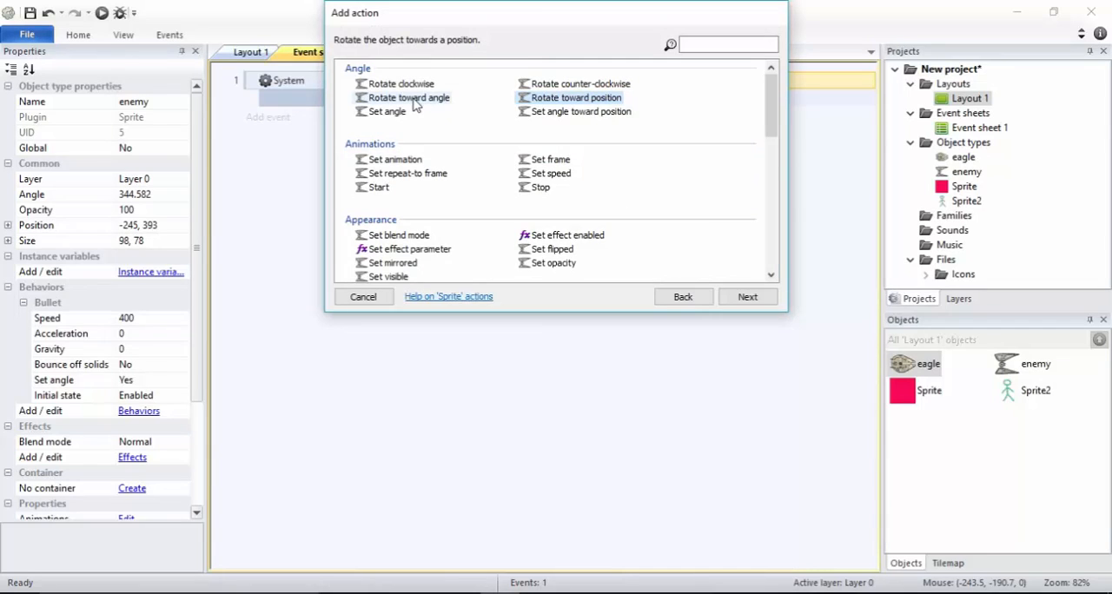
left_click(613, 114)
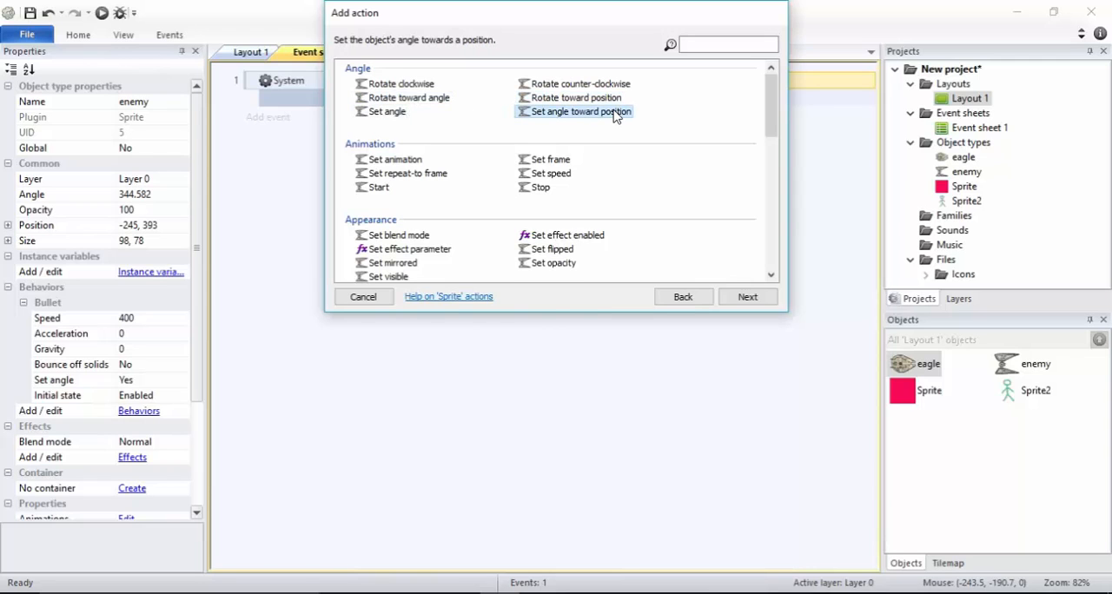
double_click(614, 114)
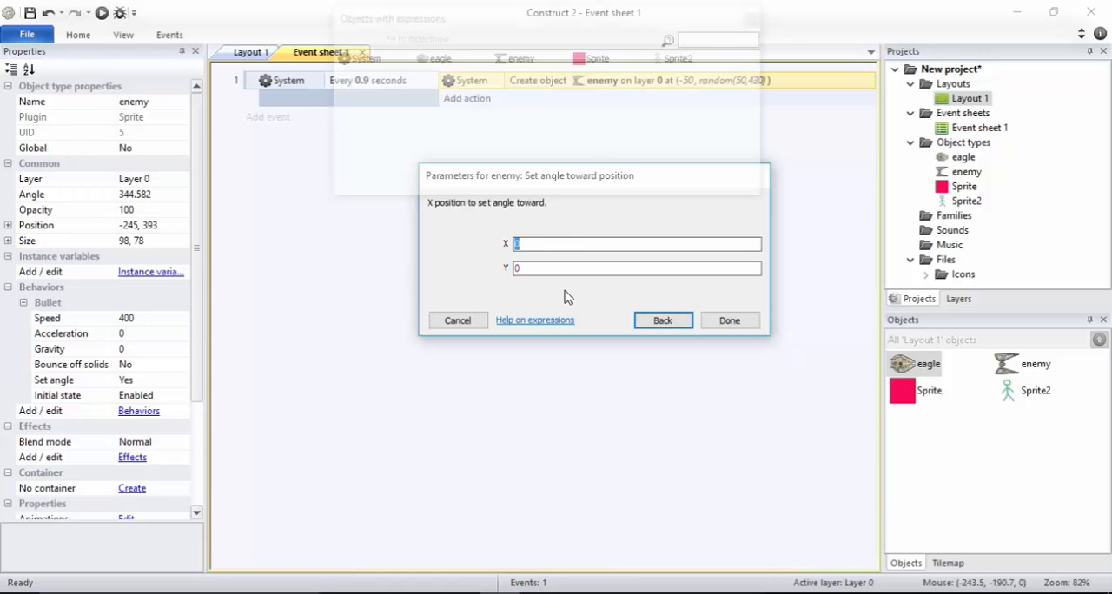
left_click(730, 320)
Select the eagle sprite in Layout 1 to check its name and position
left_click(250, 52)
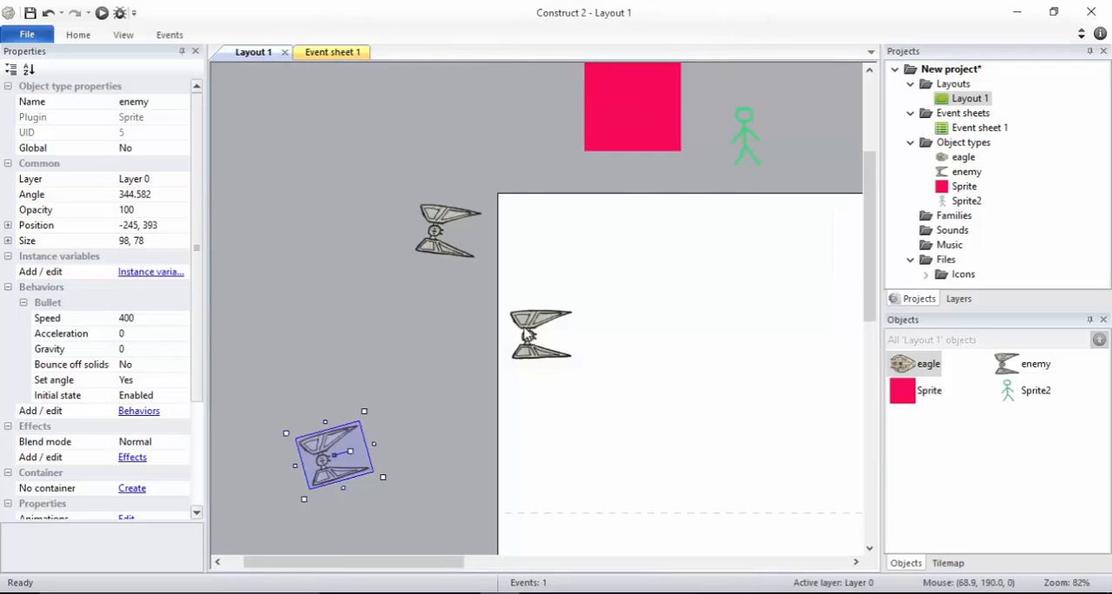
left_click_drag(392, 563, 511, 546)
left_click(753, 360)
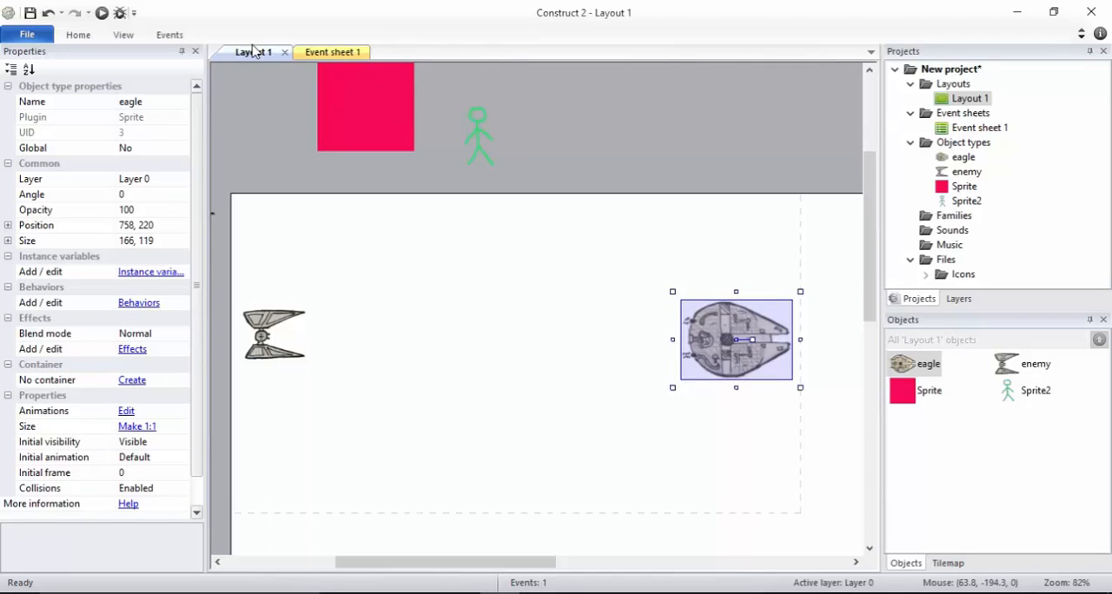
In Event sheet 1, set the X target of the enemy's Set angle toward position action to eagle.X
left_click(328, 54)
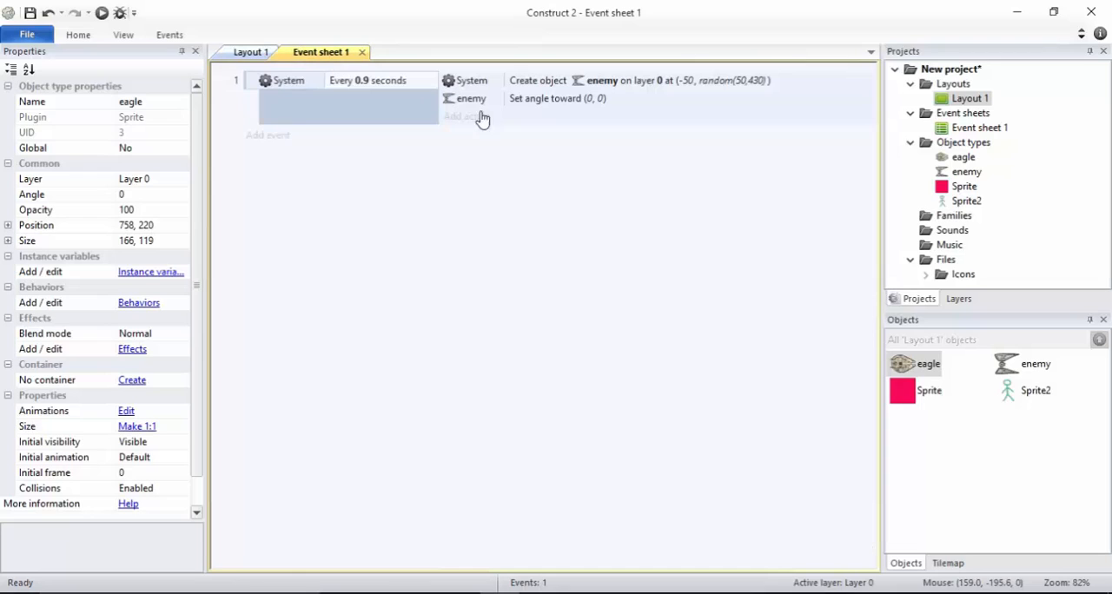
left_click(552, 103)
double_click(553, 102)
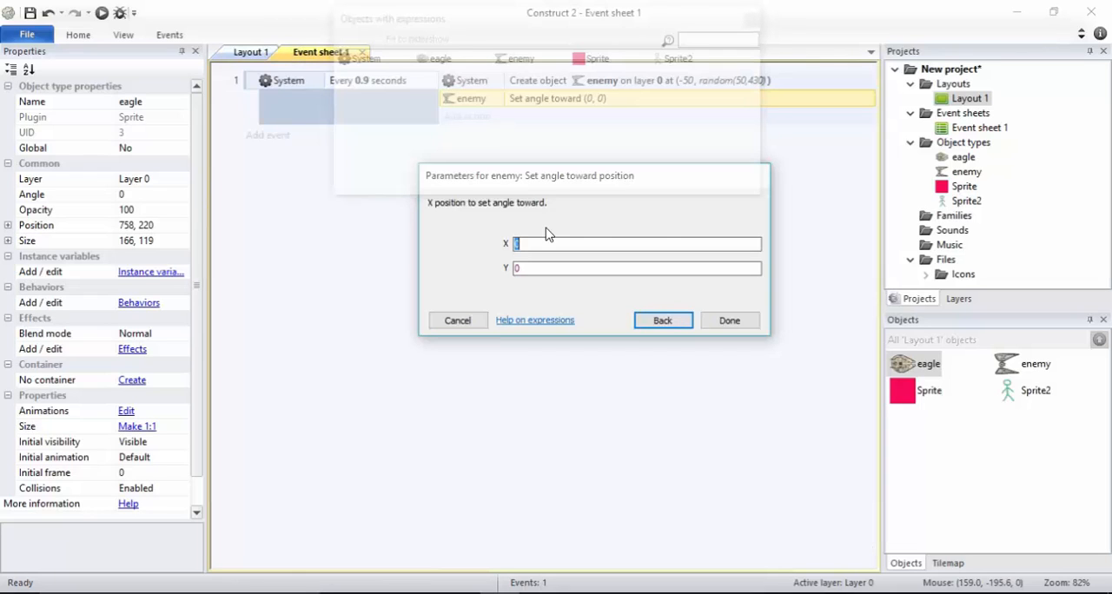
type("eag")
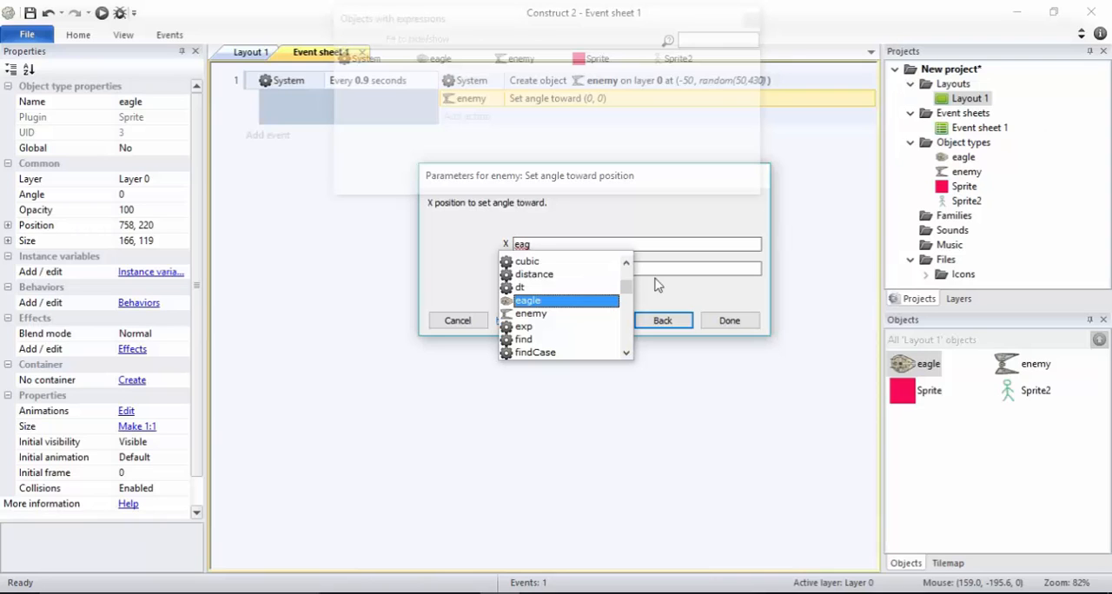
left_click(564, 302)
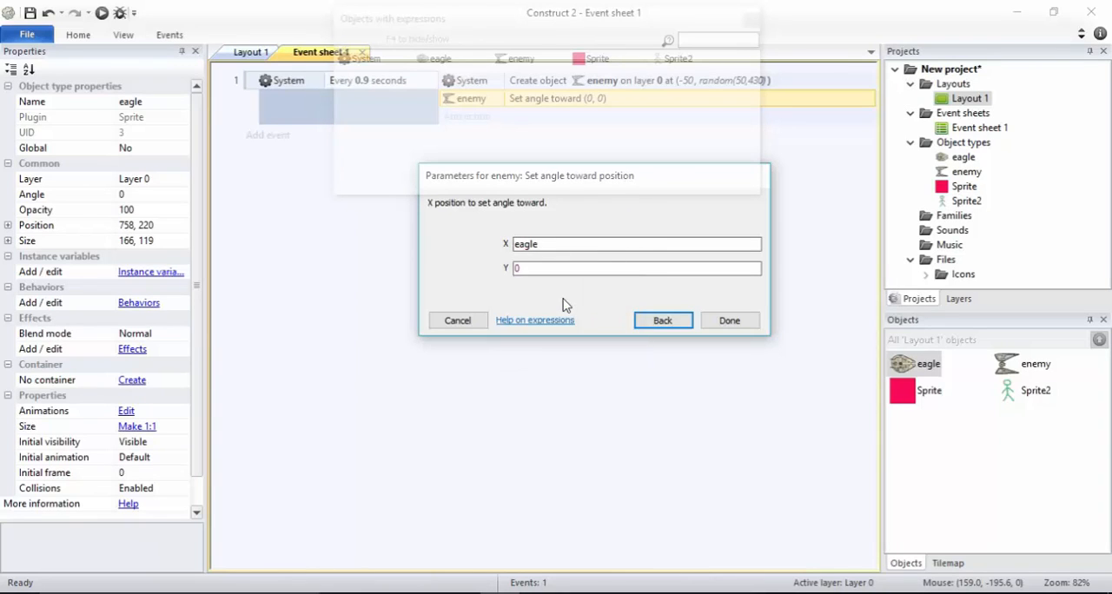
type(".")
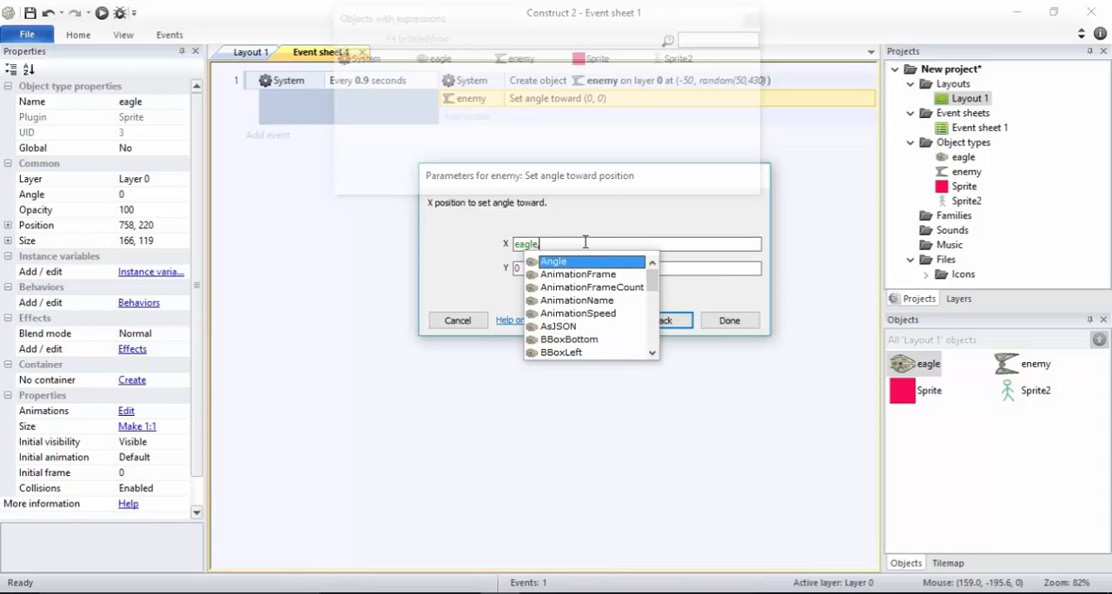
type("x")
key("Return")
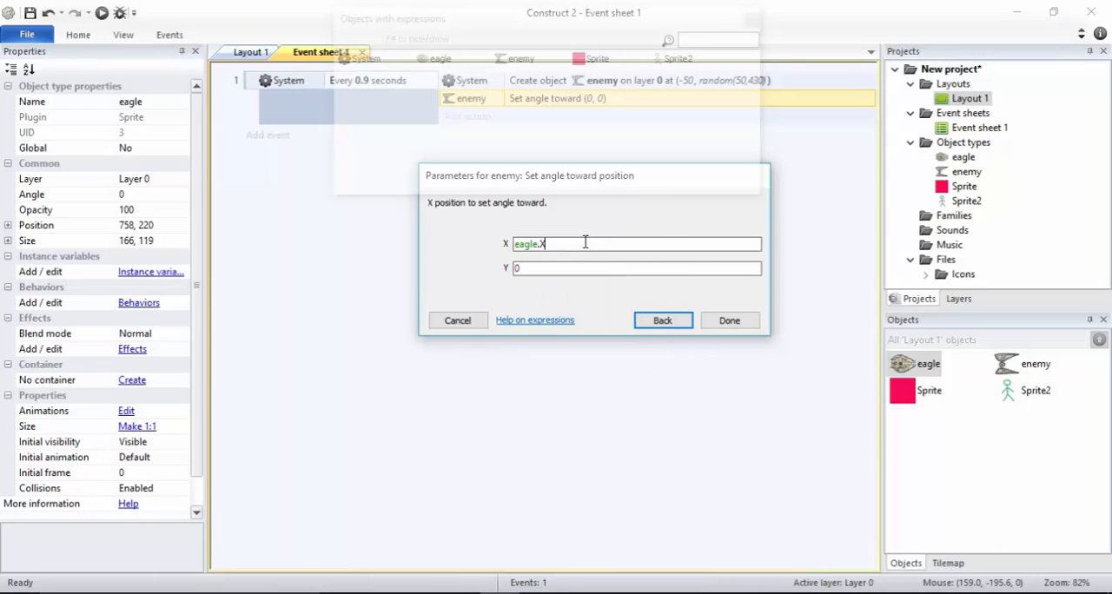
Set the Y target of the enemy's Set angle toward position action to eagle.y and apply it
type("eag")
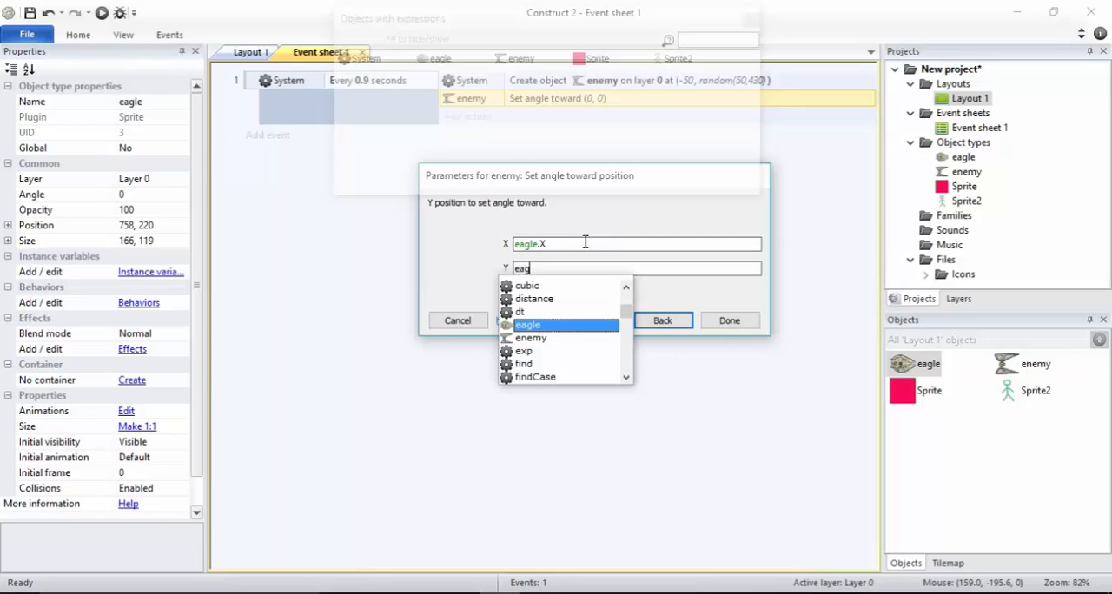
key("Return")
type(".")
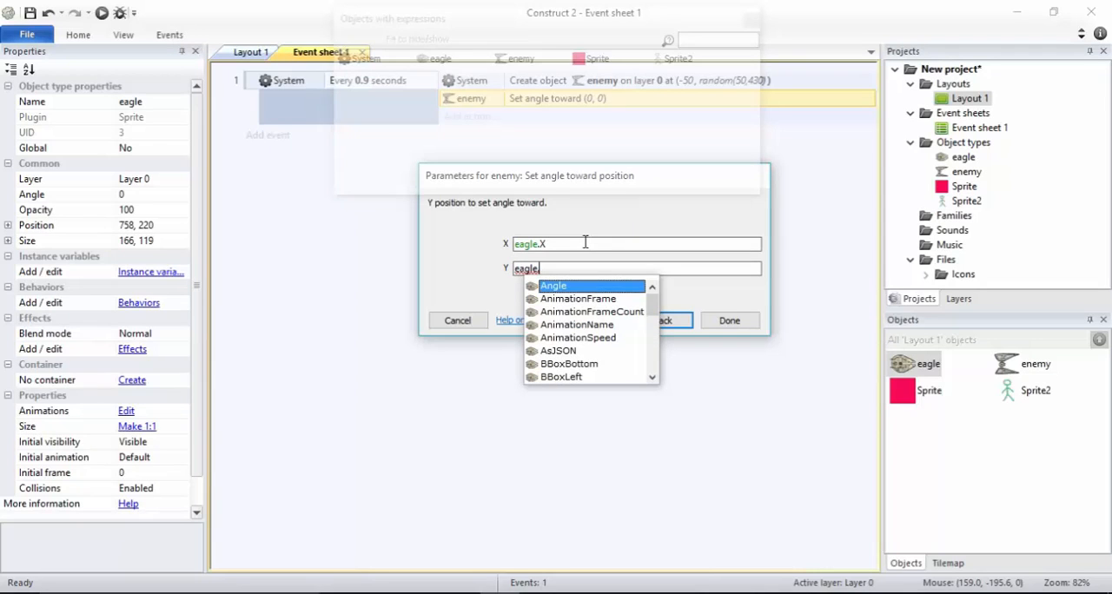
type("y")
key("Return")
key("Return")
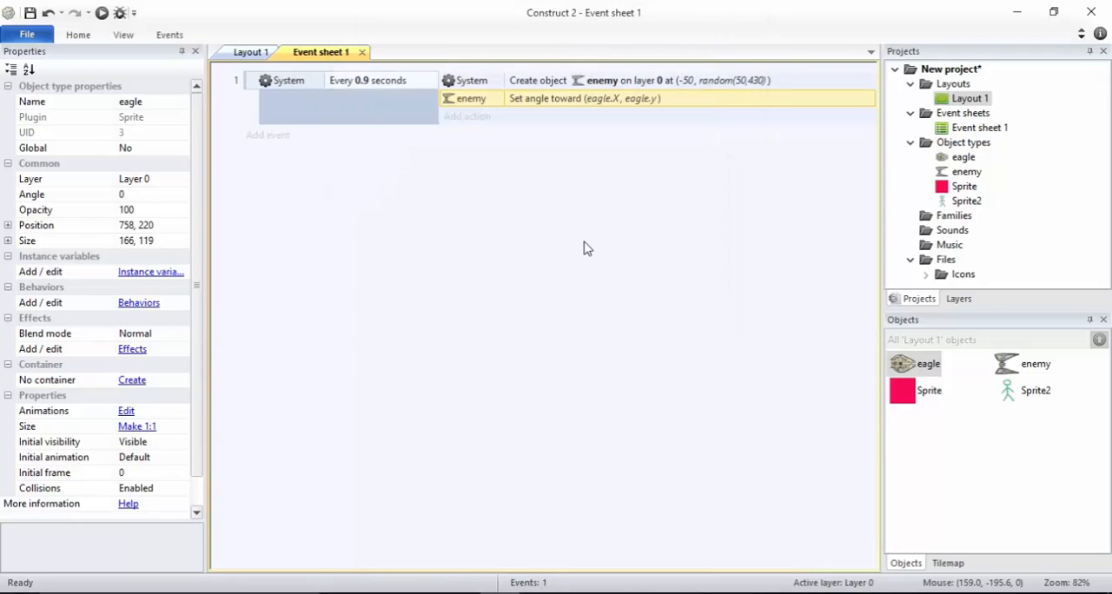
Preview the layout with the enemies aimed at the eagle and return to Layout 1
left_click(101, 14)
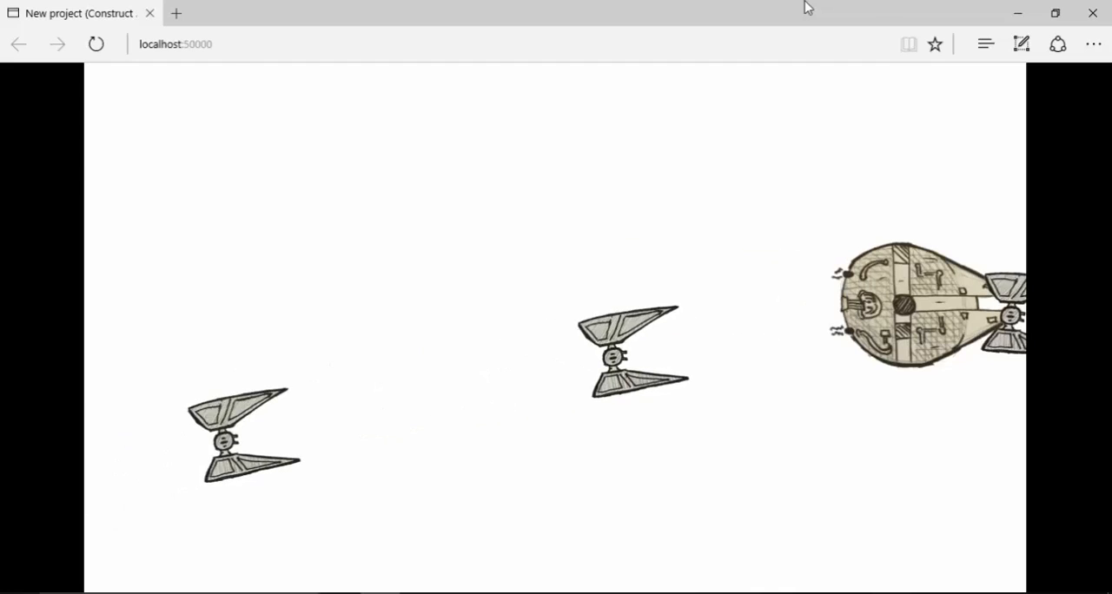
key("alt+Tab")
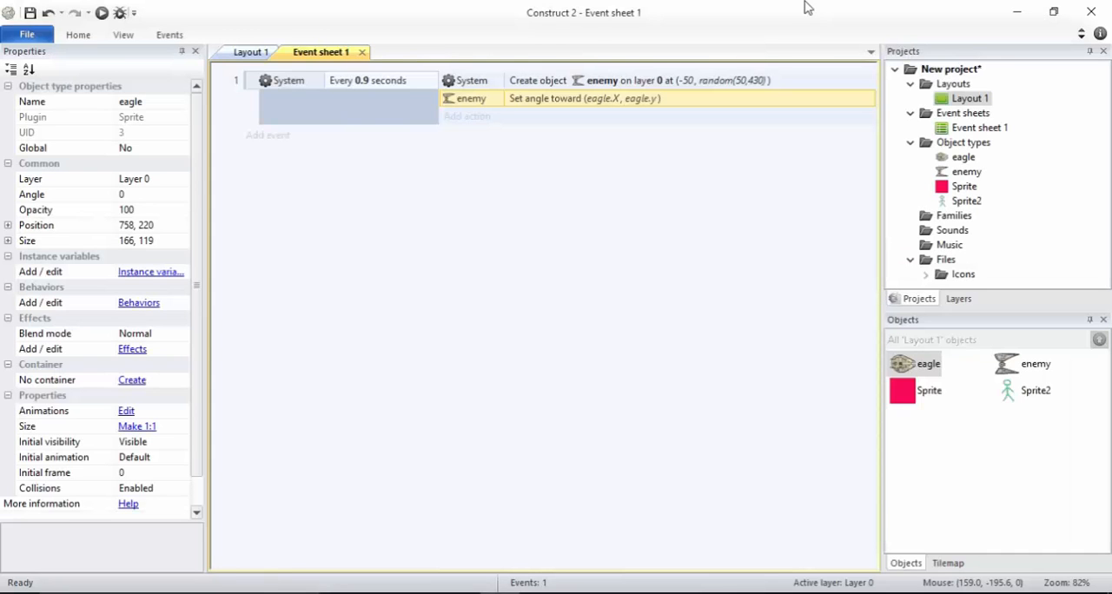
left_click(262, 52)
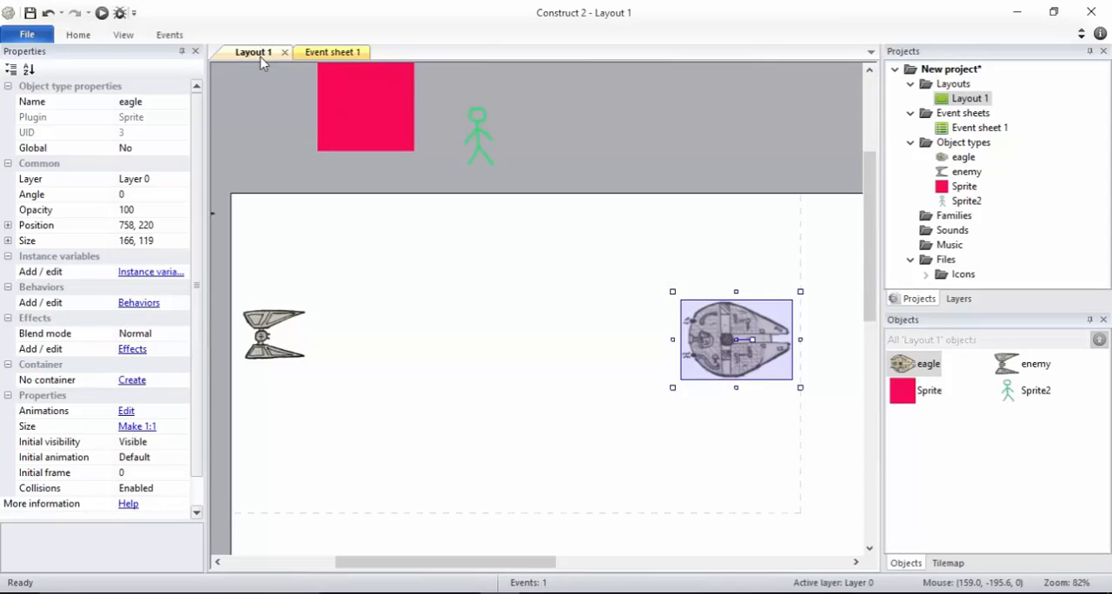
Rotate the farther enemy copy outside the layout's left edge to about 349.9°
left_click_drag(369, 560, 316, 560)
left_click(236, 452)
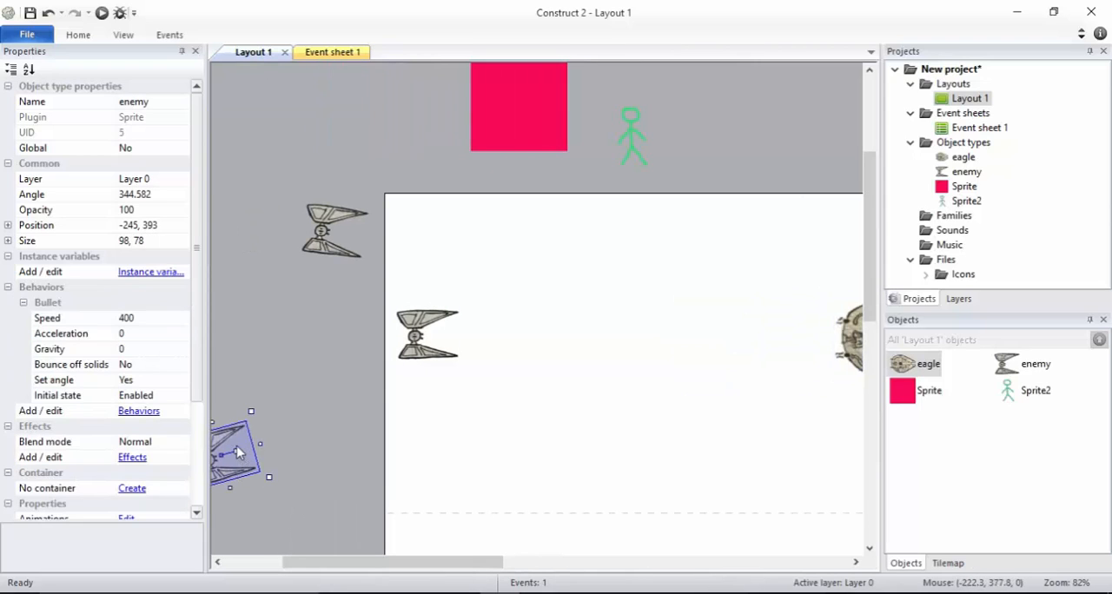
left_click_drag(234, 451, 232, 453)
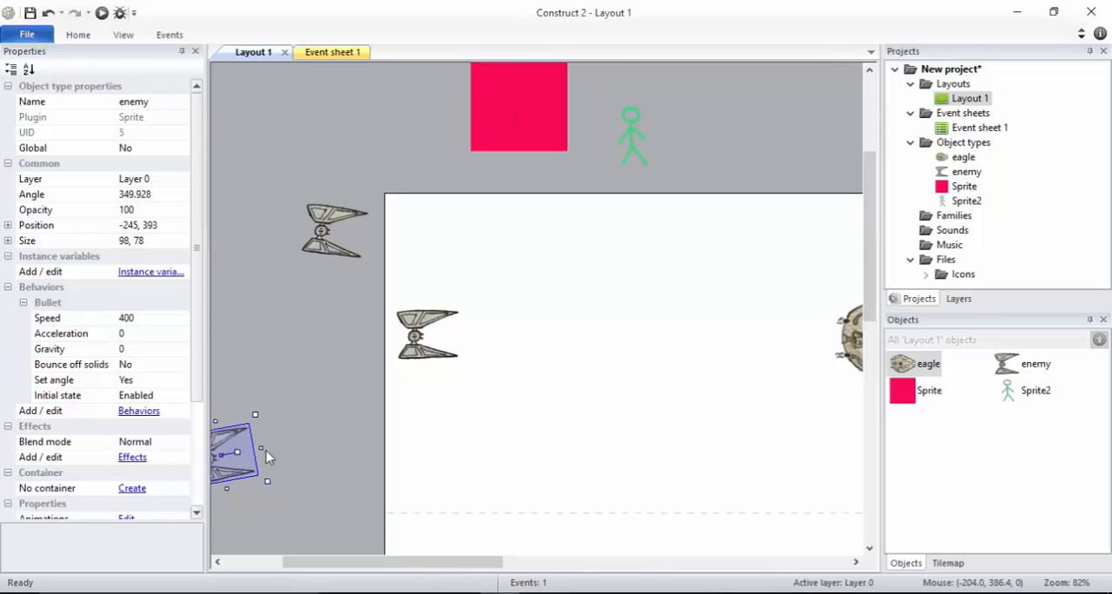
Review the spawn event's actions in Event sheet 1, and view the eagle's area in Layout 1
left_click(345, 52)
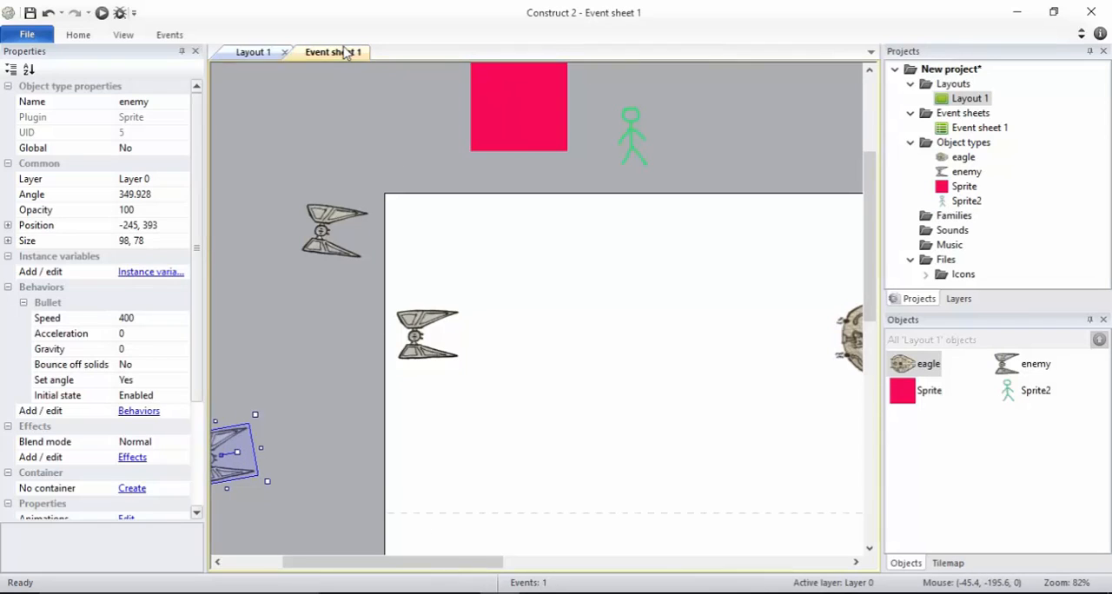
left_click(243, 53)
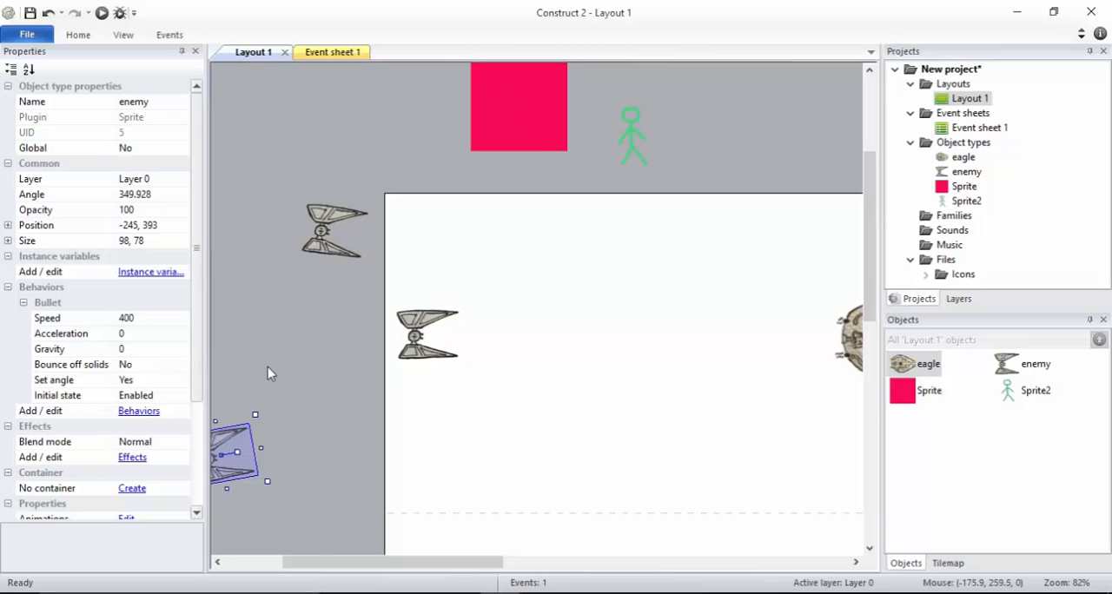
left_click_drag(337, 570, 387, 554)
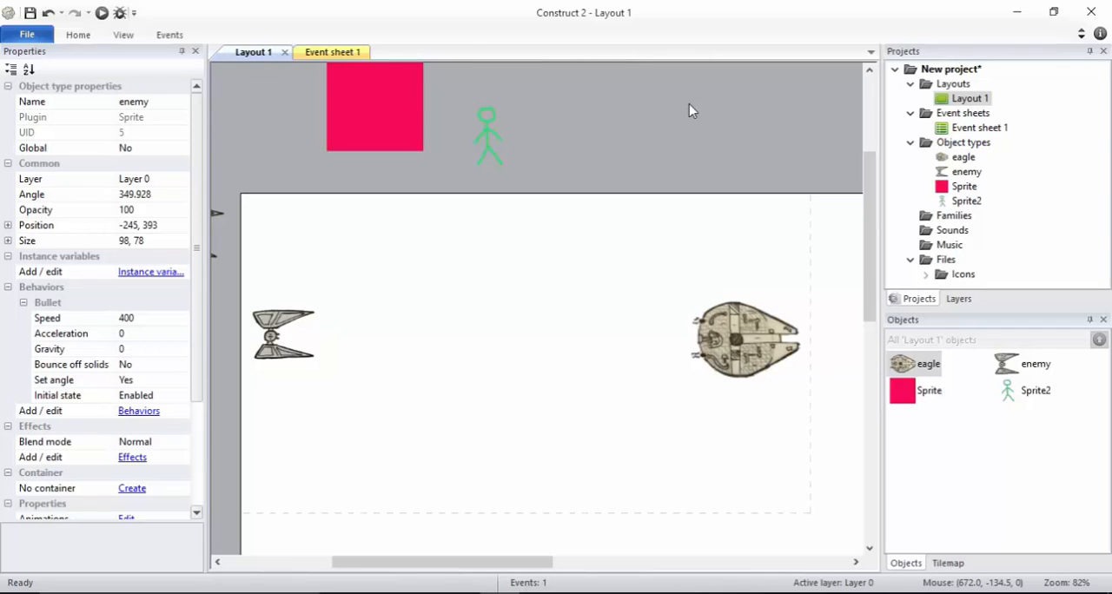
Insert a Touch object into the project from Layout 1
double_click(554, 251)
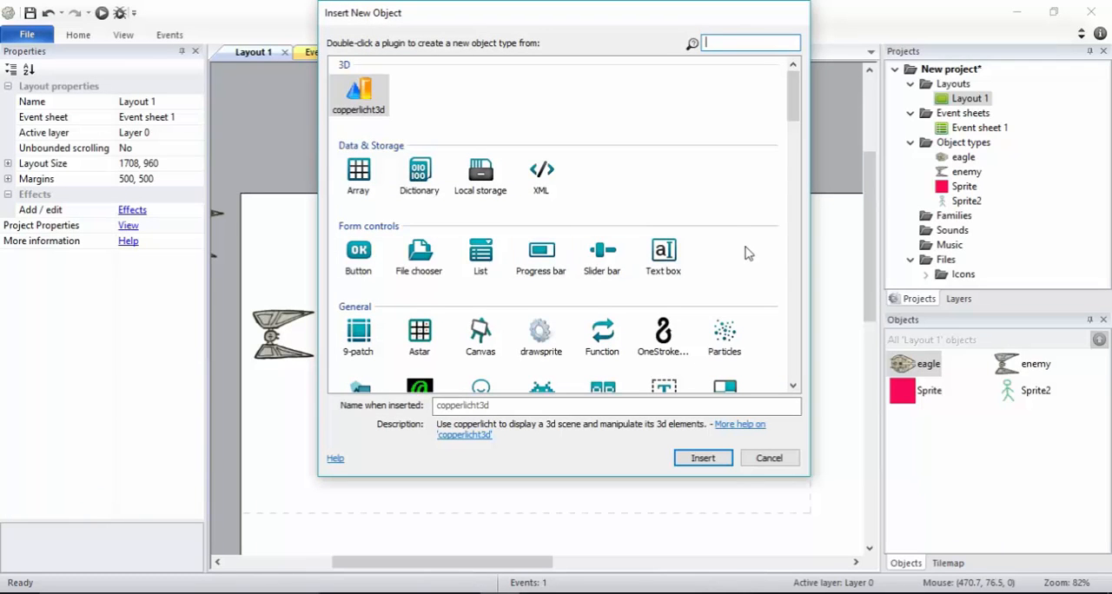
scroll(745, 253, "down", 5)
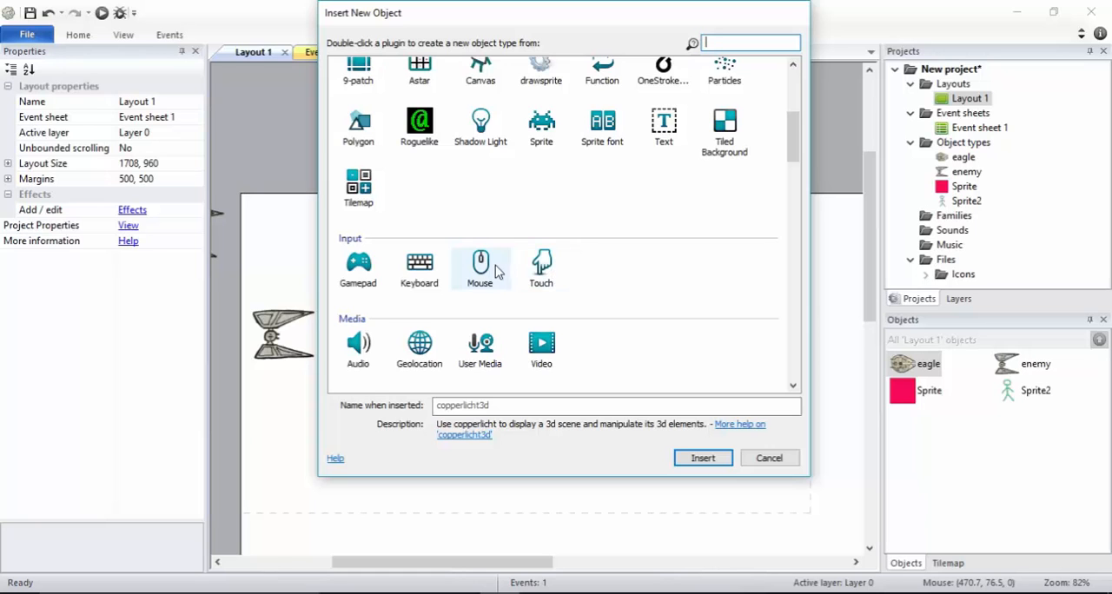
double_click(559, 274)
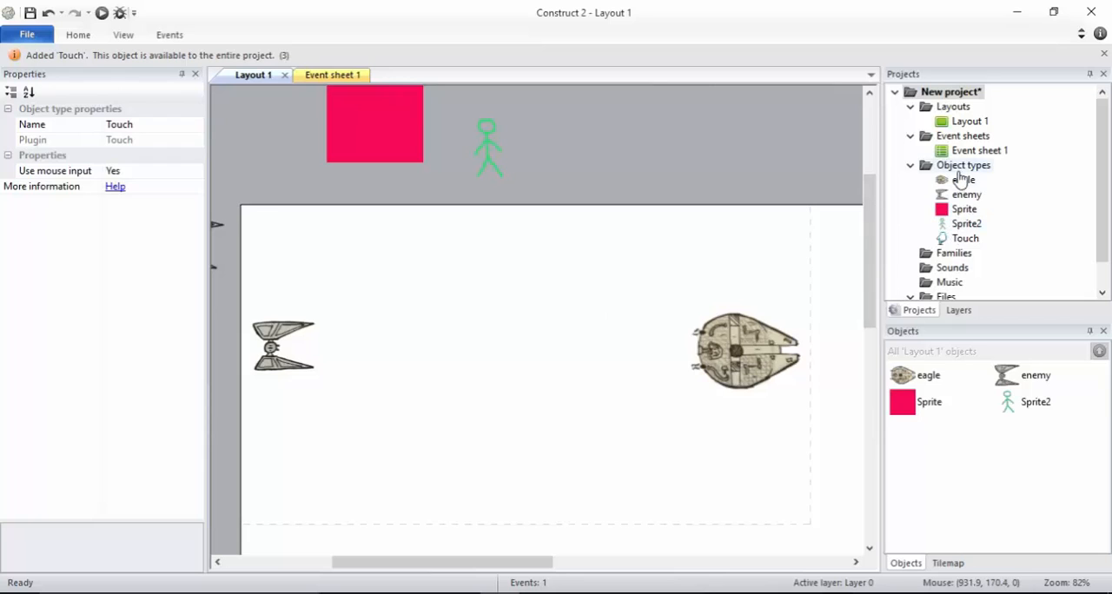
Inspect the Touch object's Use mouse input property and its available options
left_click(963, 240)
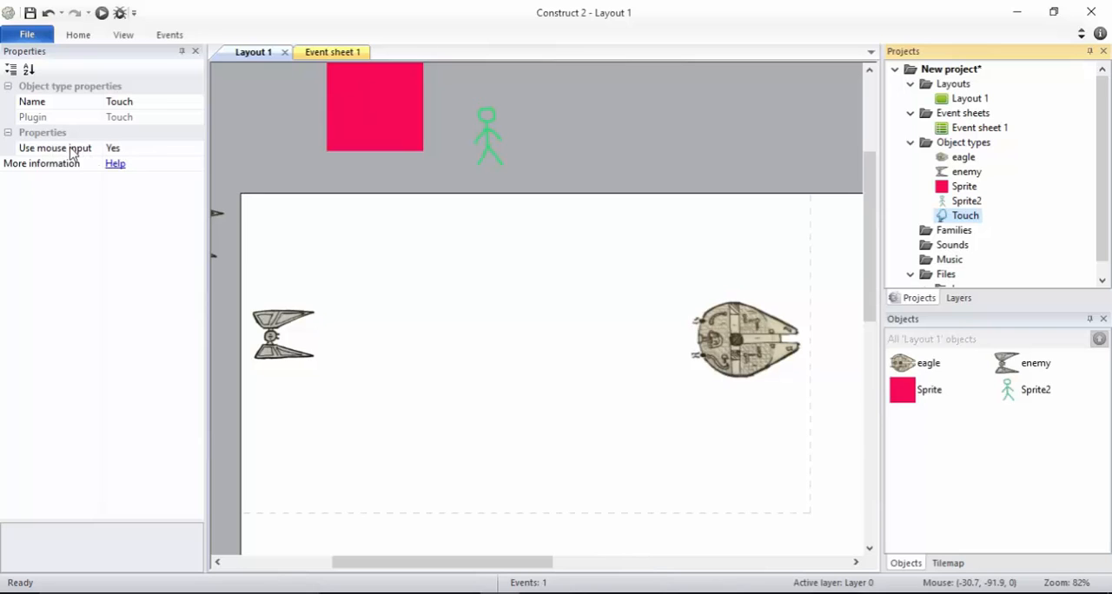
left_click(183, 148)
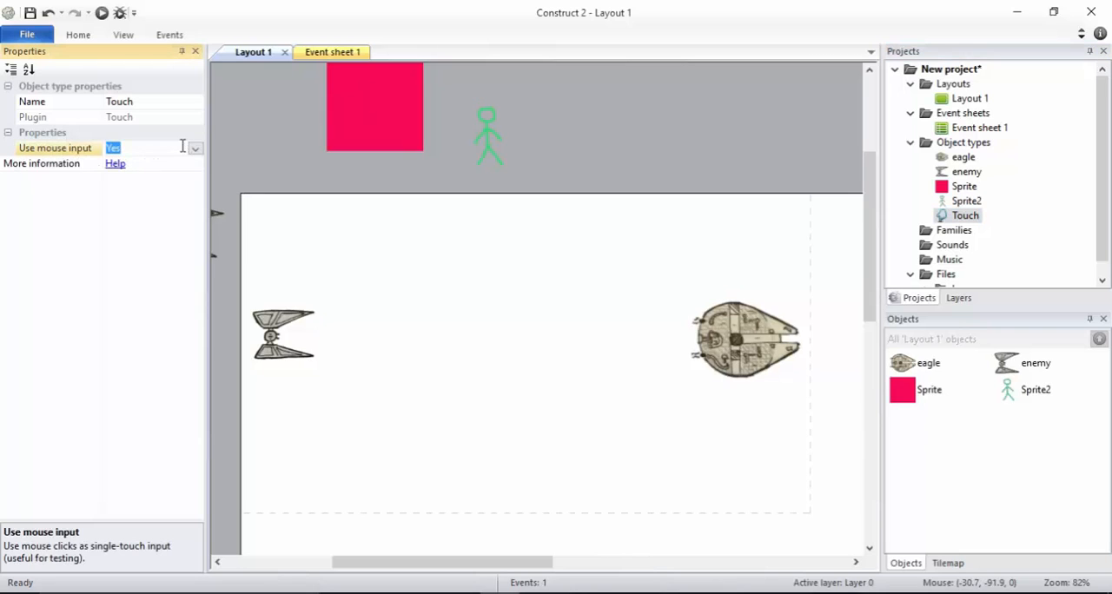
left_click(196, 149)
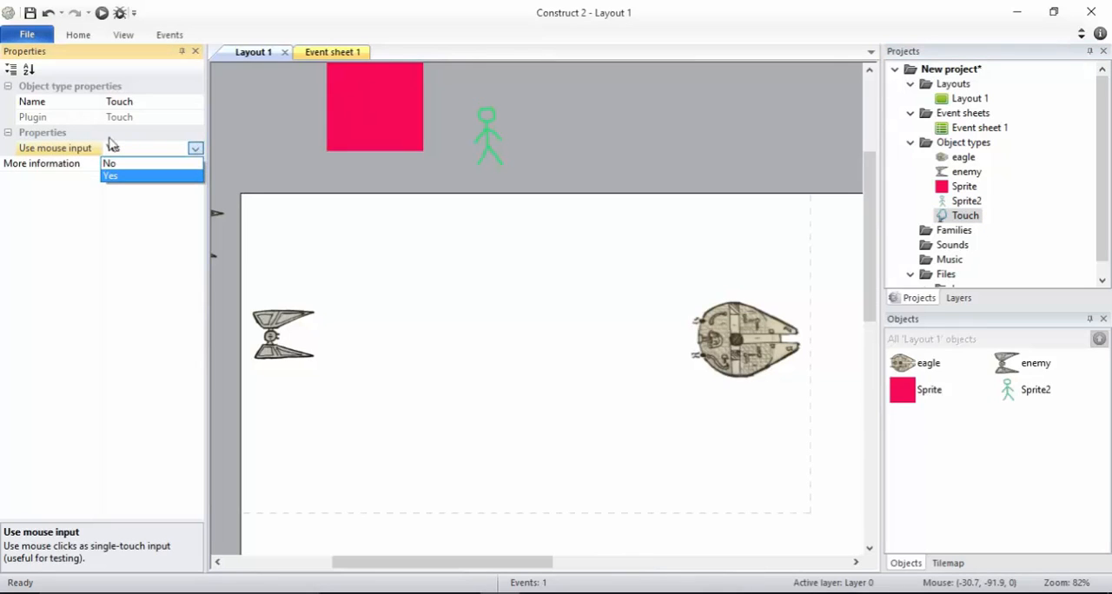
left_click(74, 156)
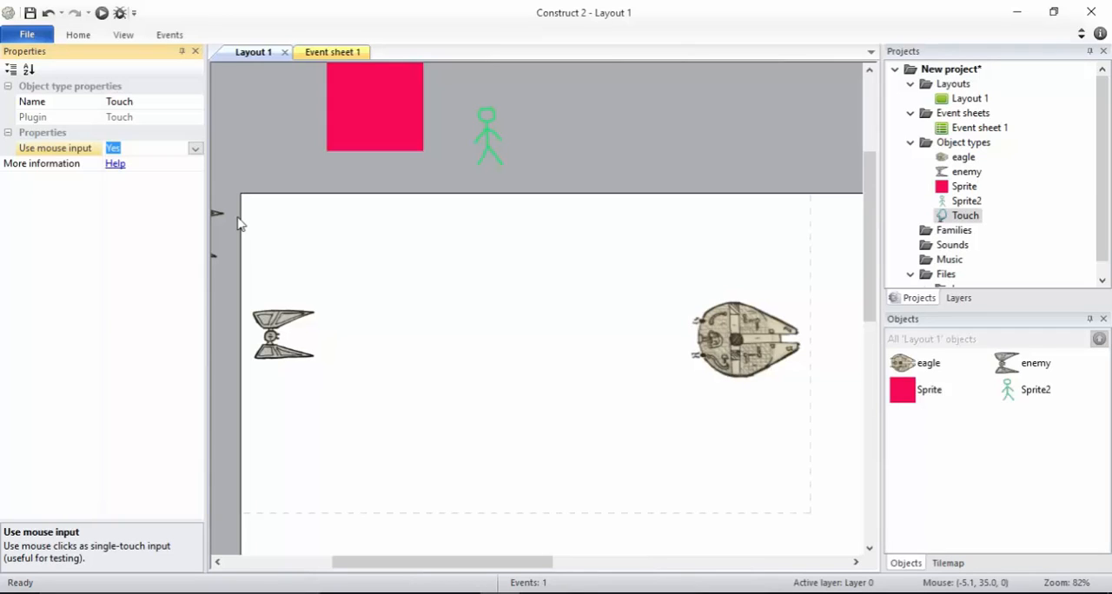
left_click(477, 335)
double_click(514, 338)
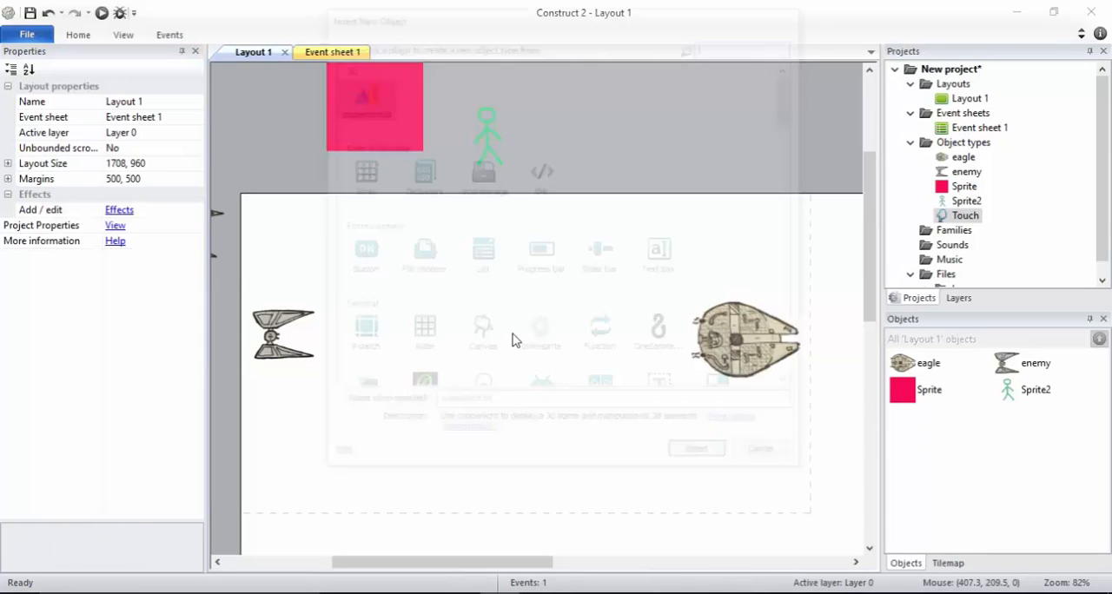
left_click(769, 458)
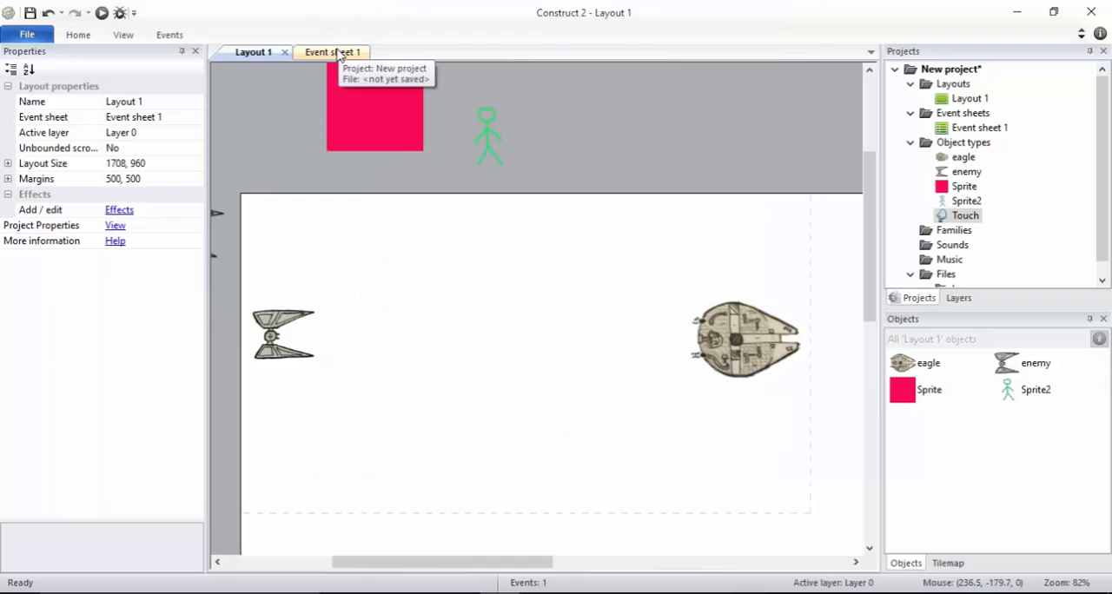
Add a Touch event to Event sheet 1 with the On touched object condition, choosing enemy as the object
left_click(970, 217)
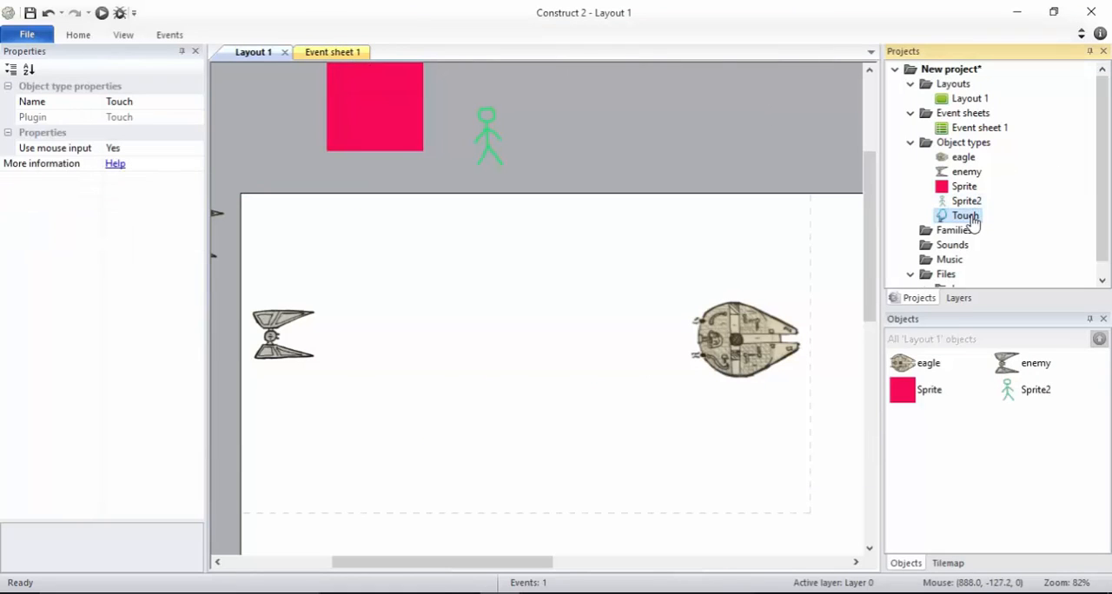
left_click(352, 54)
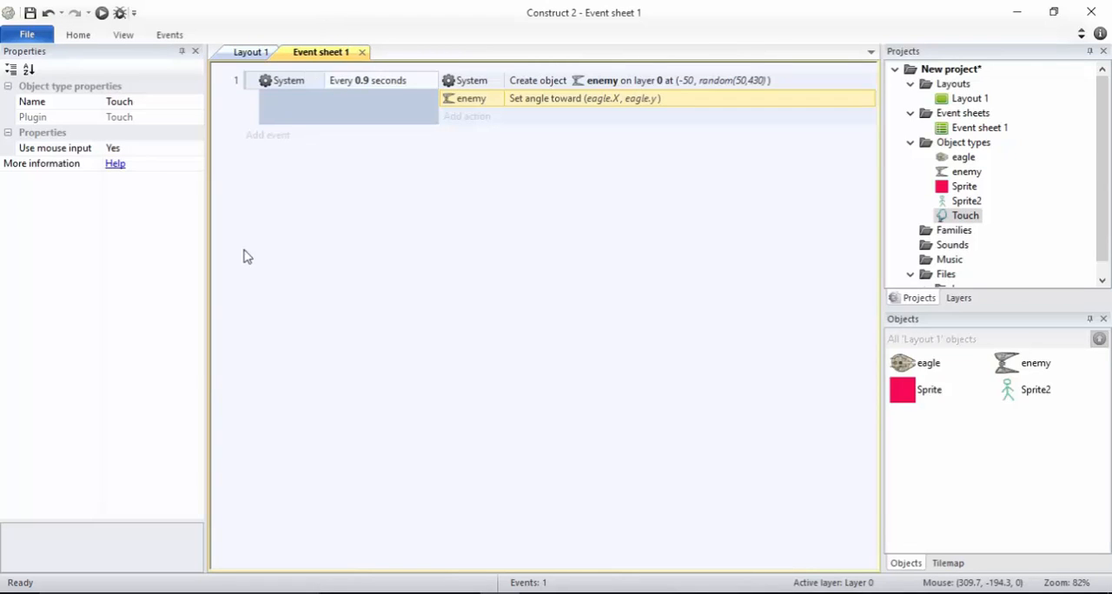
left_click(268, 137)
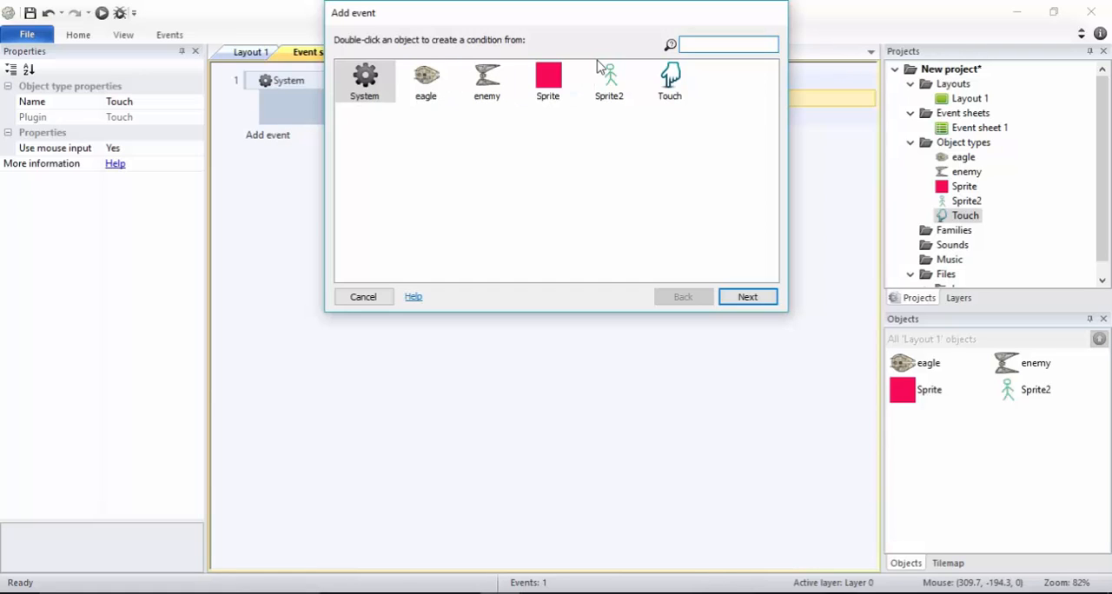
double_click(670, 81)
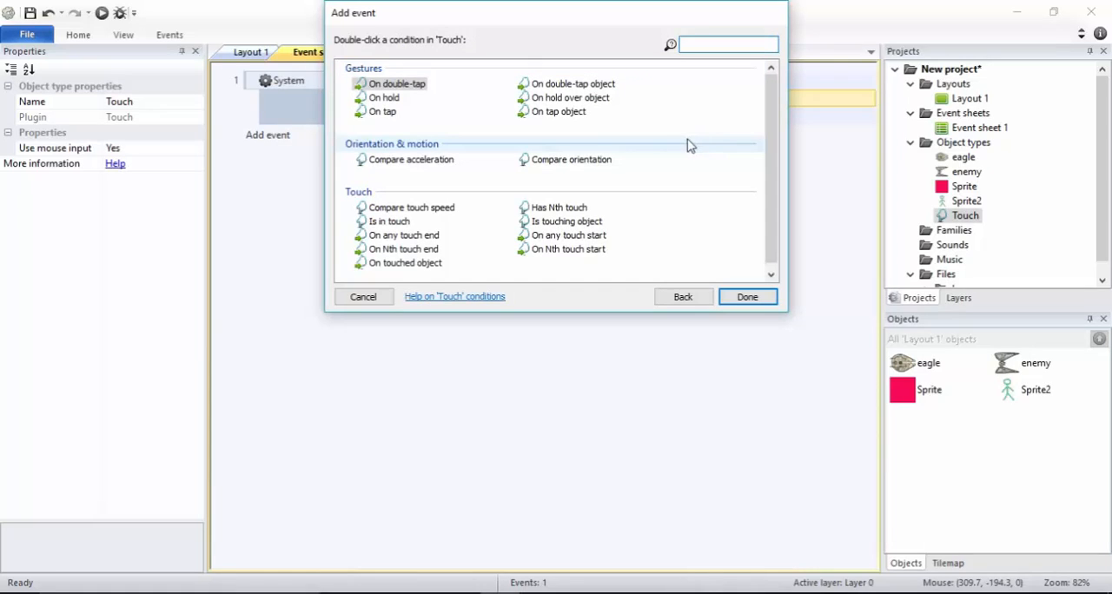
double_click(405, 264)
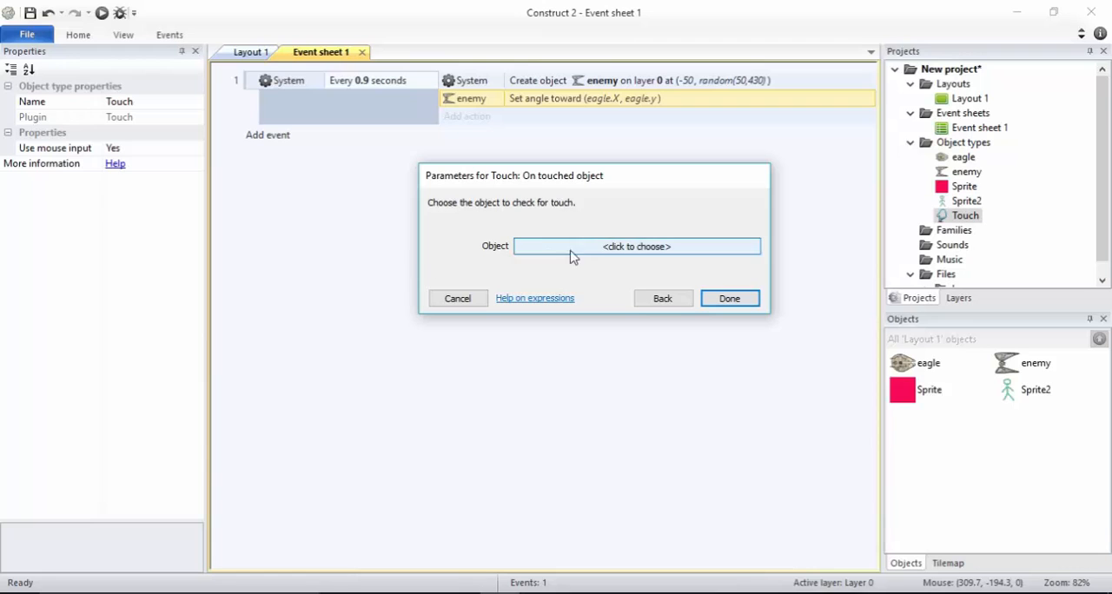
left_click(606, 250)
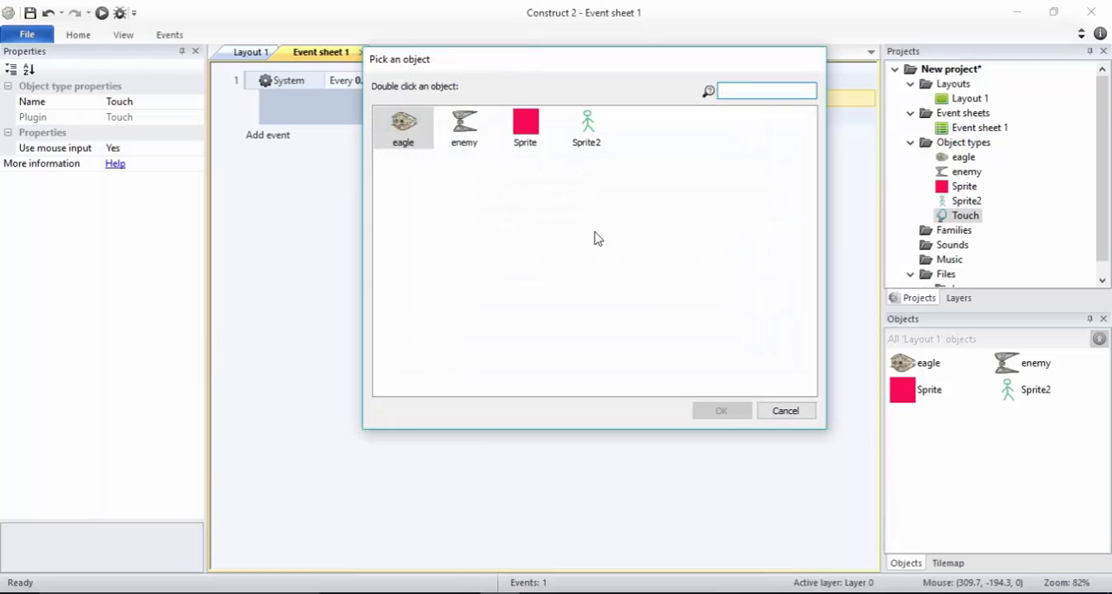
double_click(466, 126)
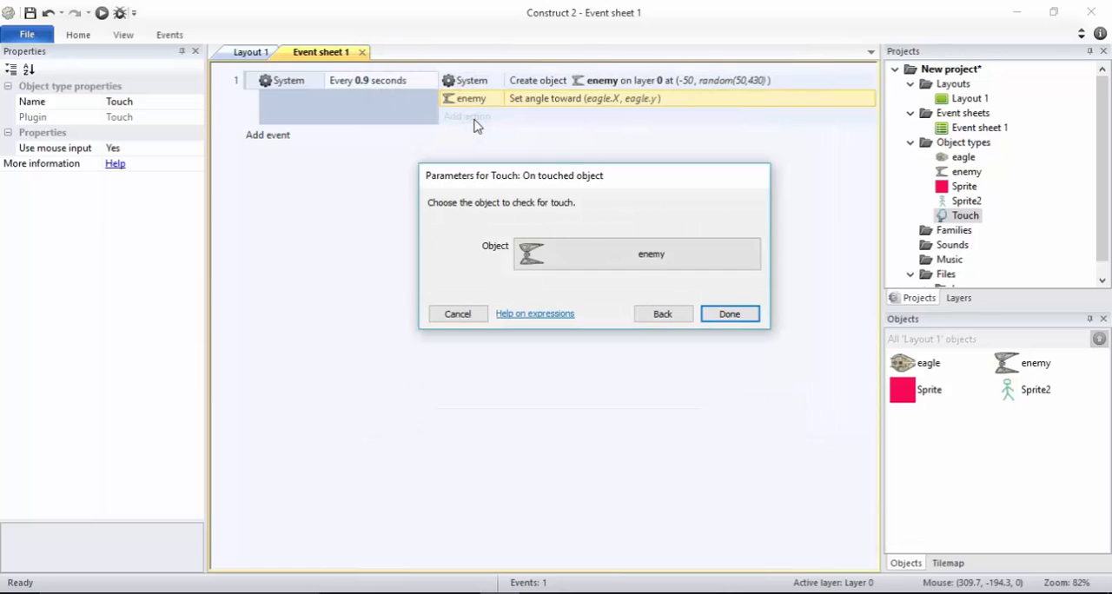
left_click(734, 317)
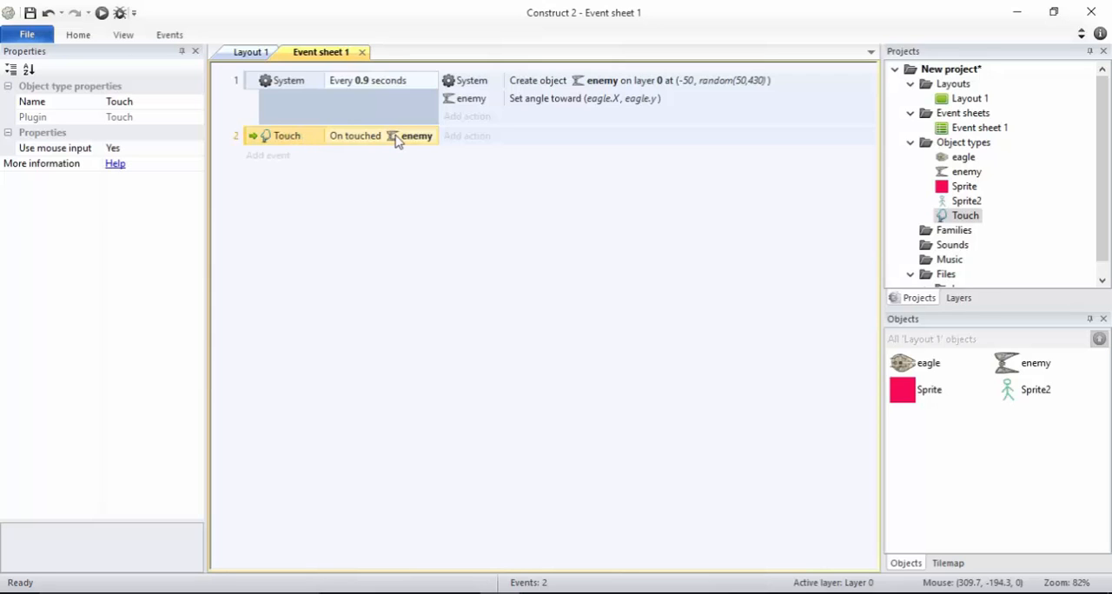
Add a Destroy action for the enemy to the On touched enemy event
left_click(457, 139)
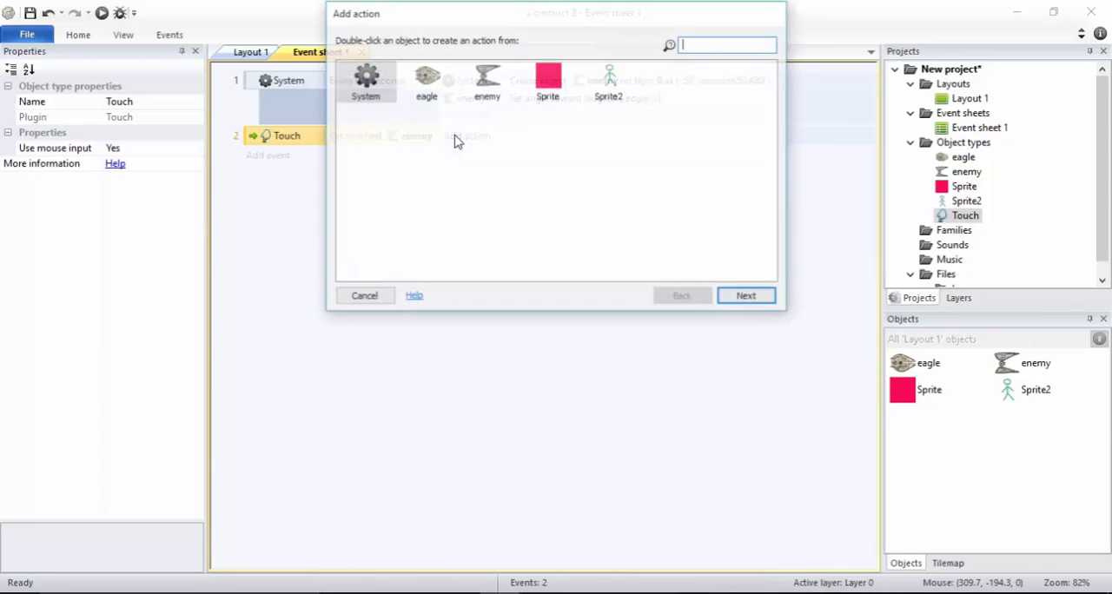
double_click(486, 83)
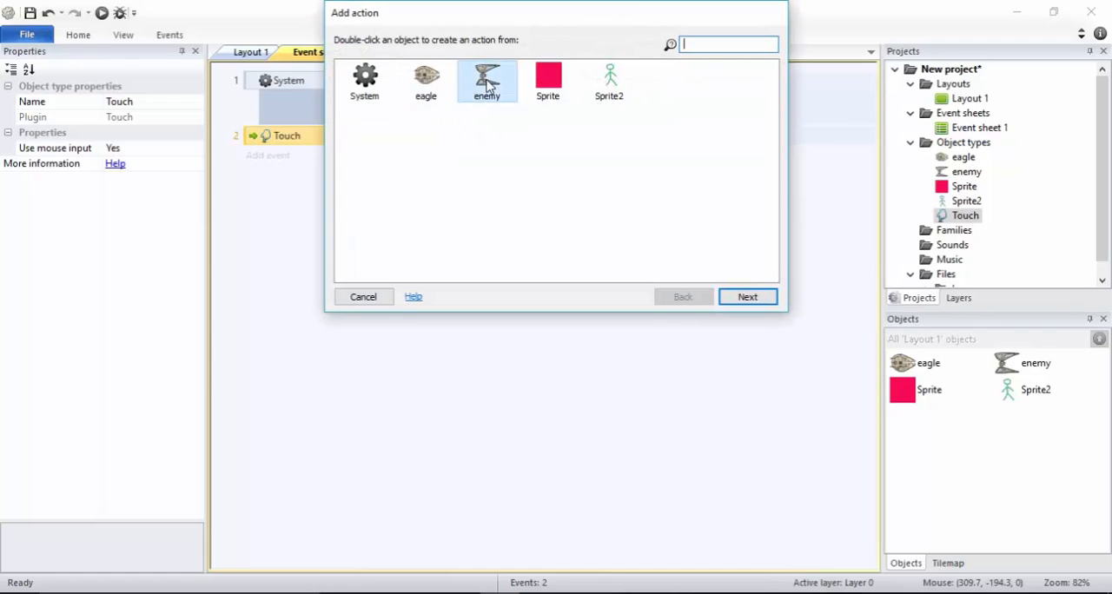
type("dest")
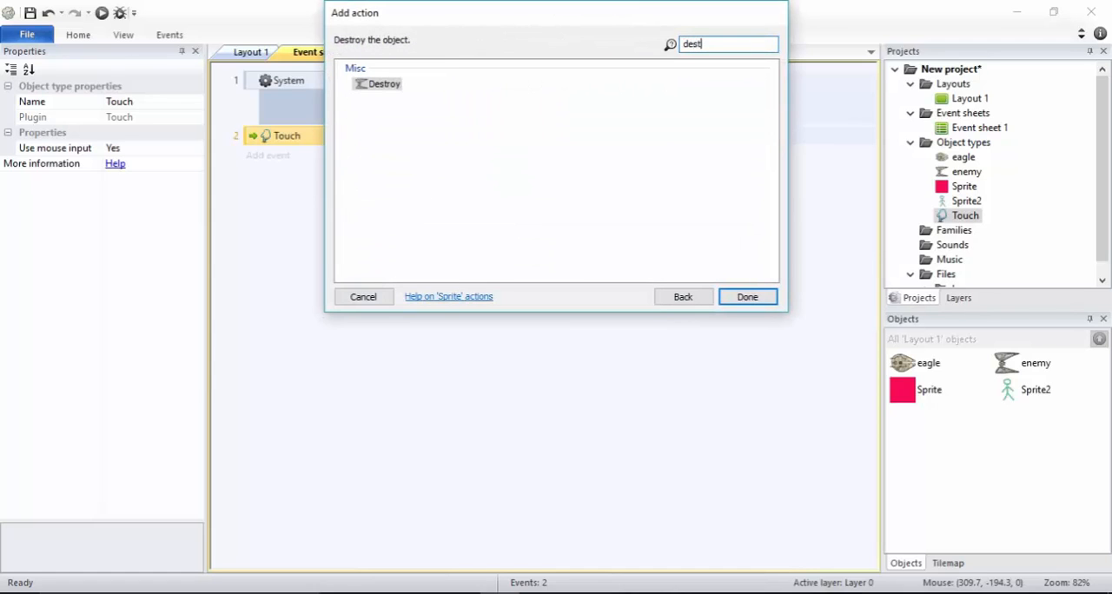
left_click(388, 86)
left_click(747, 300)
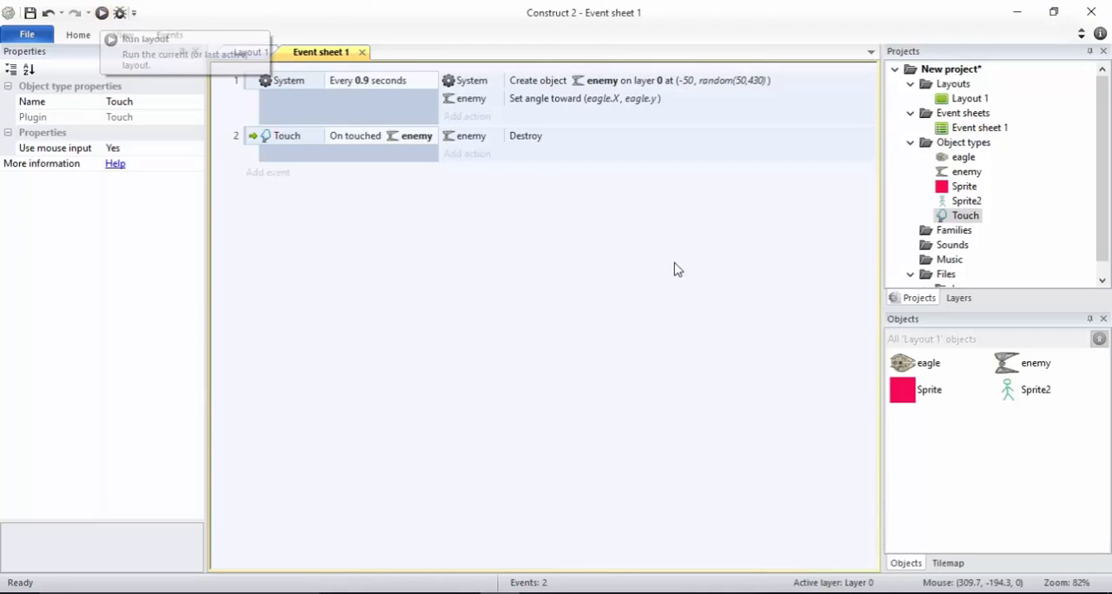
Set the enemy's Bullet speed to 200 and run a preview of the layout
left_click(999, 363)
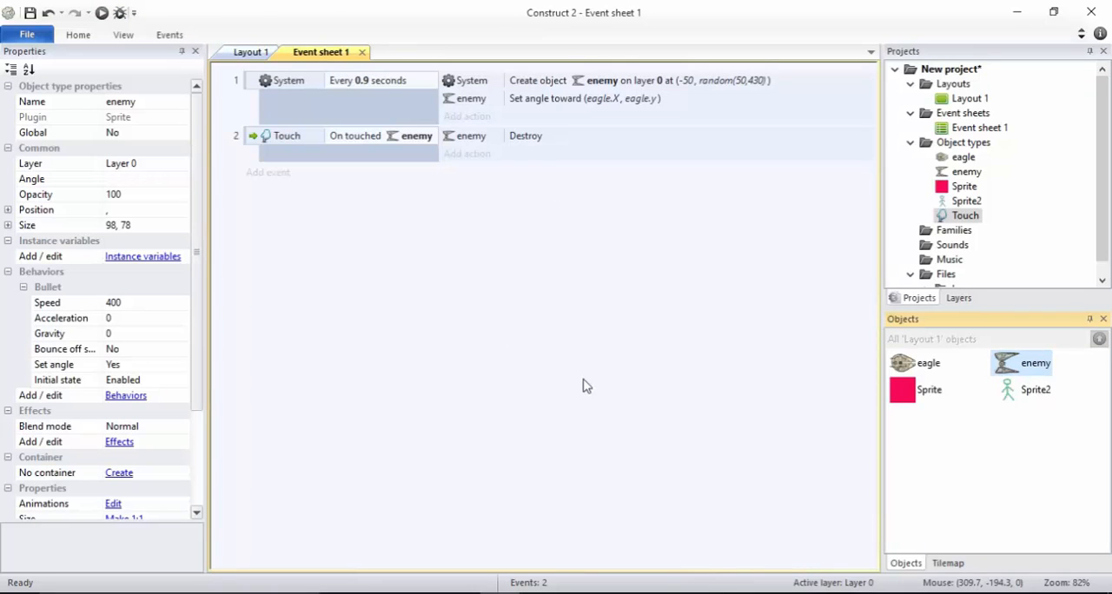
left_click(132, 301)
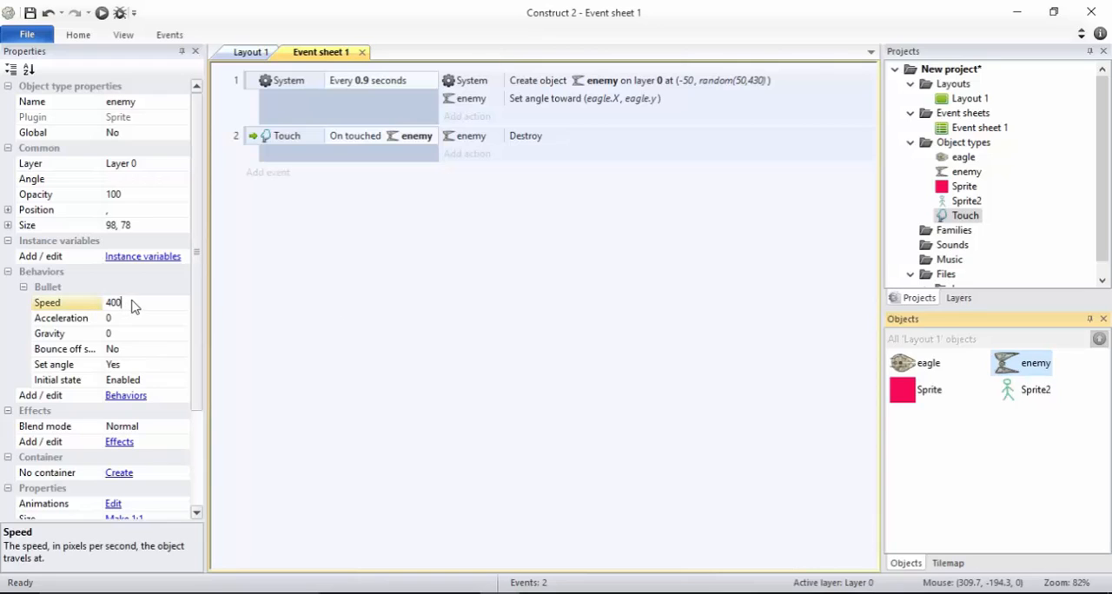
type("2")
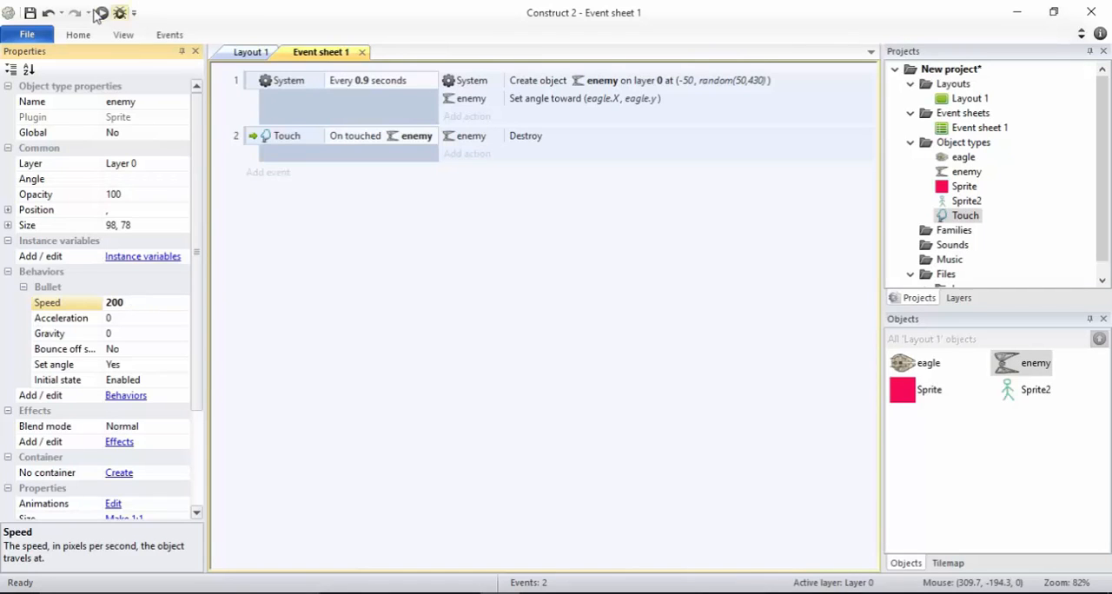
left_click(101, 14)
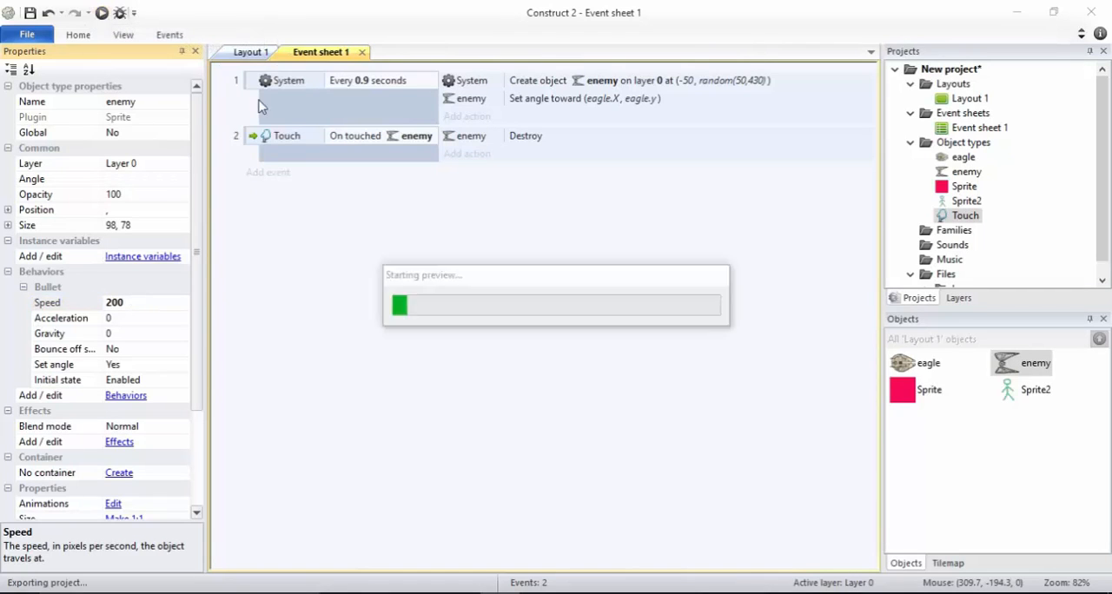